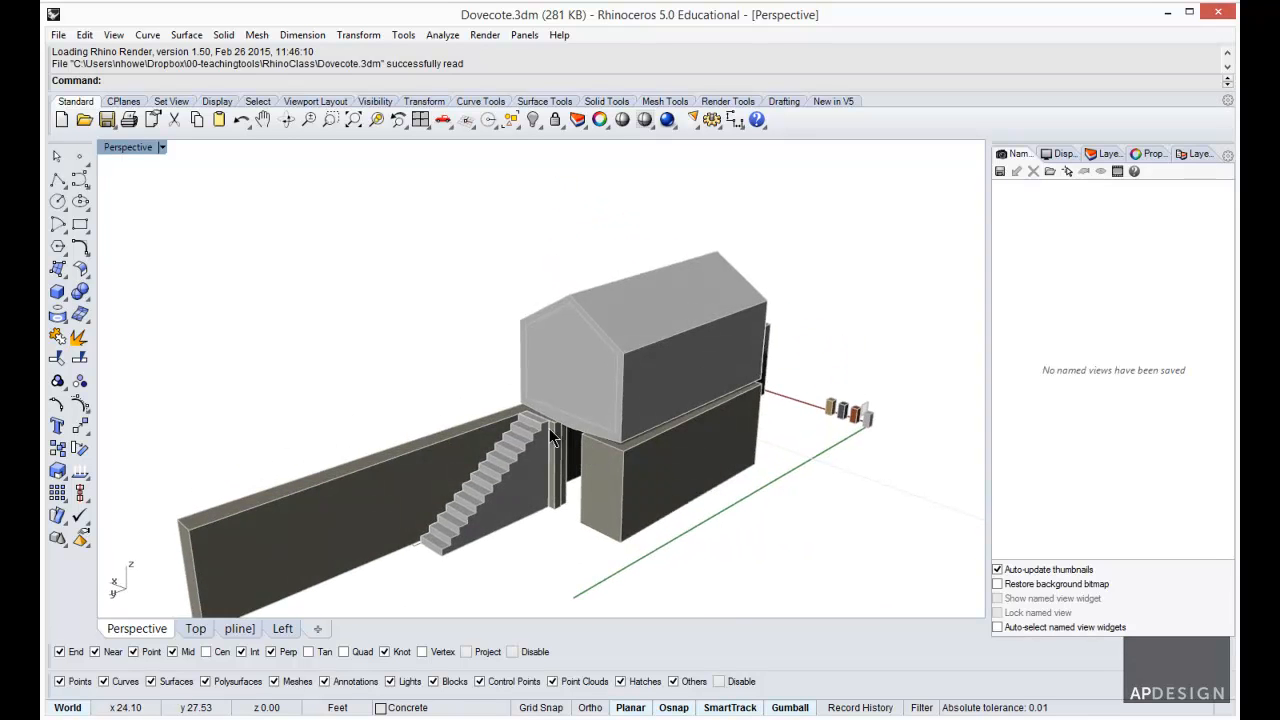
# - Set the Perspective viewport's camera lens length to 18 mm and zoom in on the building
pyautogui.click(161, 147)
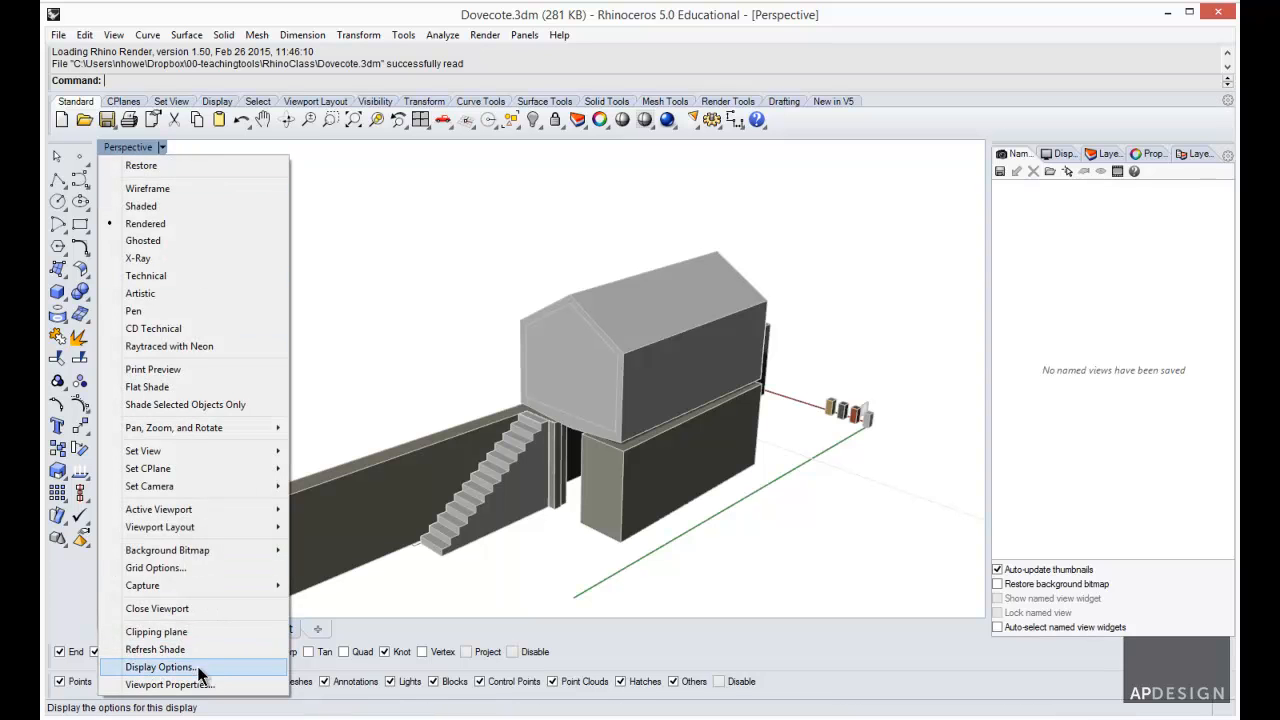
pyautogui.click(168, 685)
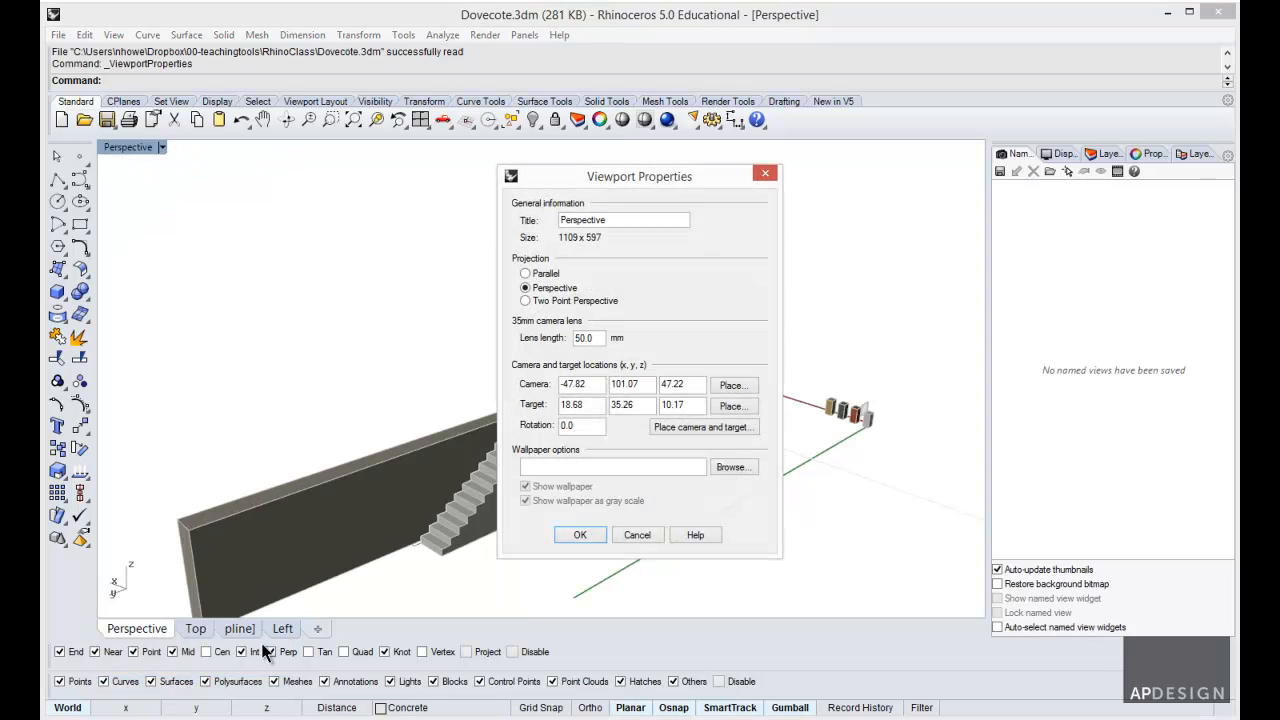
pyautogui.moveTo(587, 337); pyautogui.dragTo(573, 338)
pyautogui.click(582, 536)
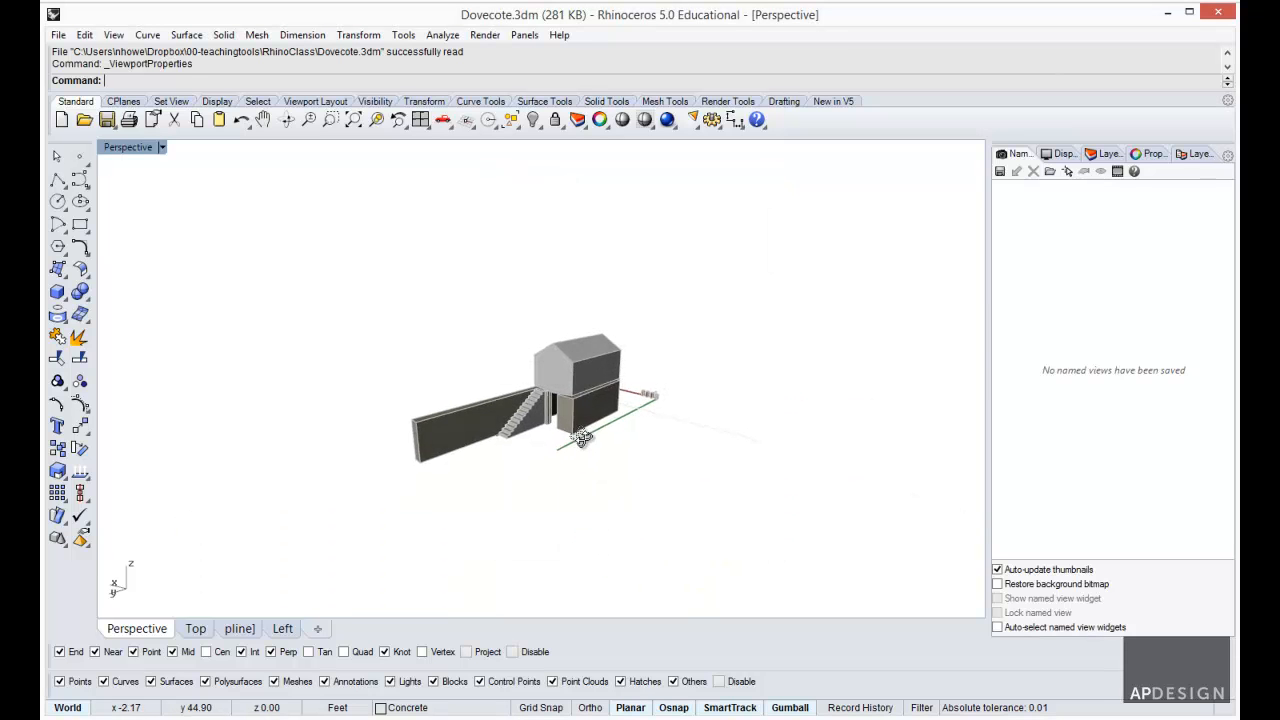
pyautogui.scroll(3, 582, 437)
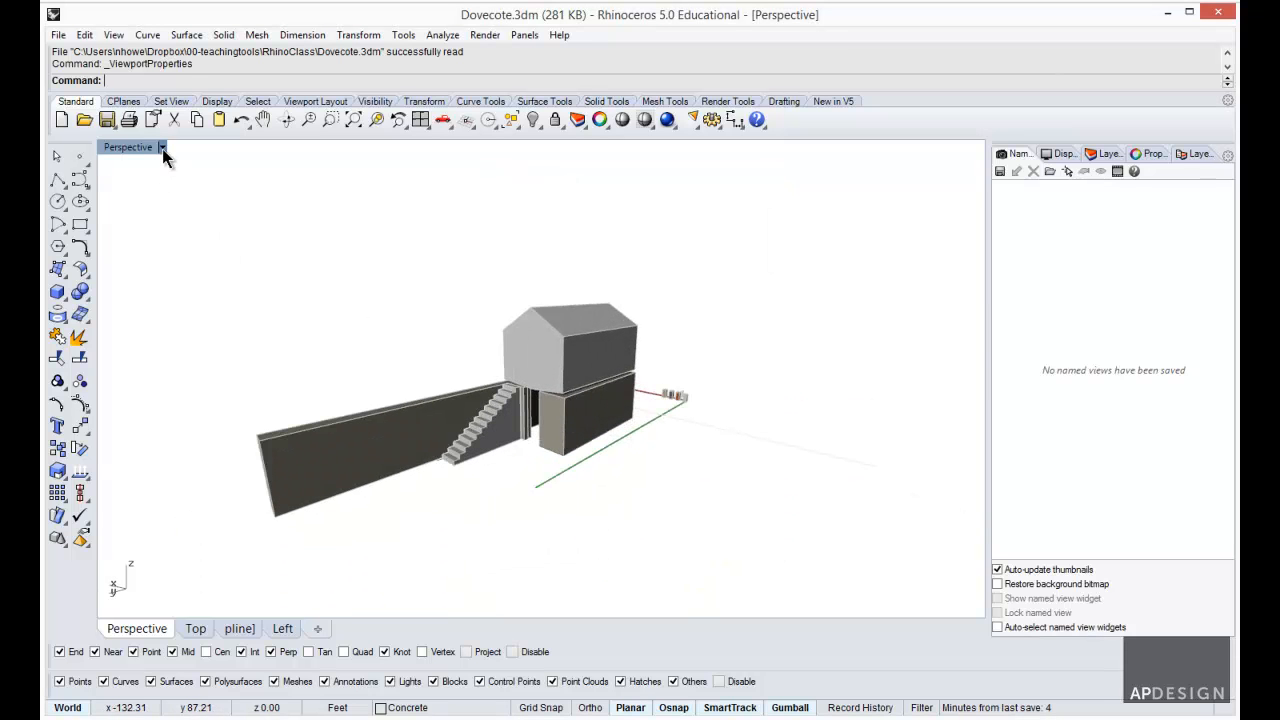
# - Check the camera lens length in the Perspective viewport's properties without changing anything
pyautogui.click(162, 148)
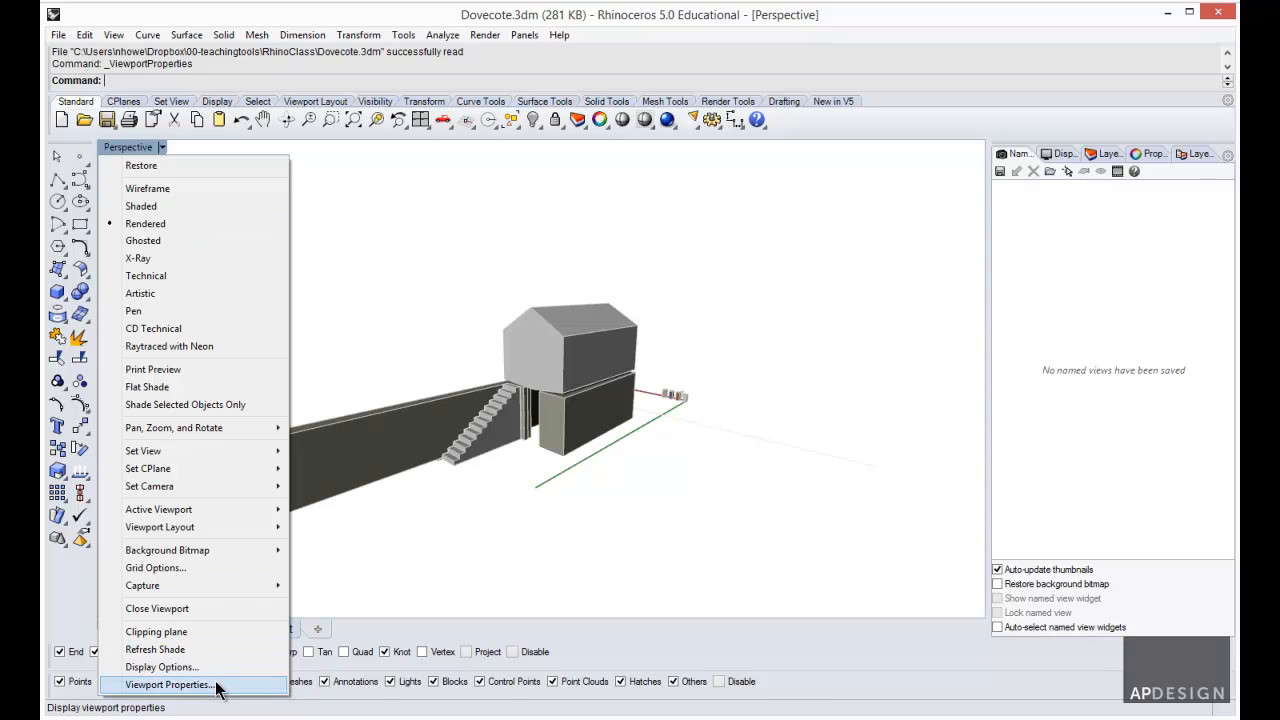
pyautogui.click(168, 685)
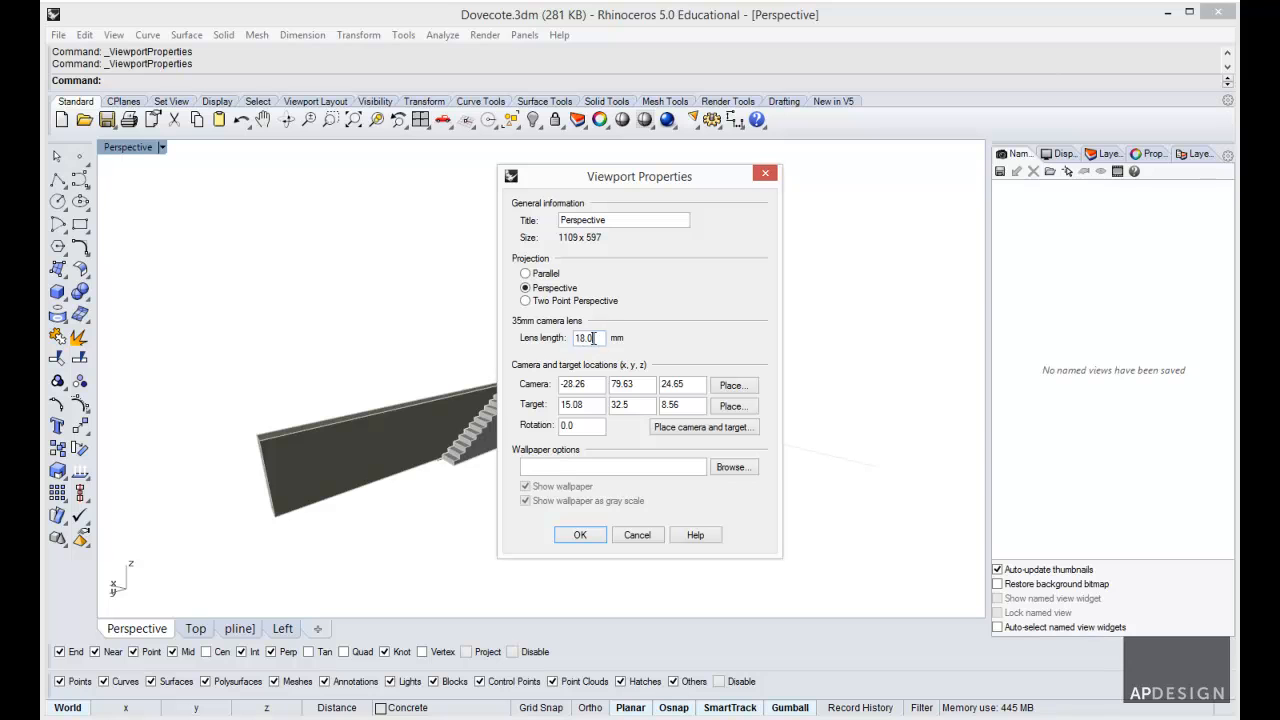
pyautogui.doubleClick(581, 339)
pyautogui.click(630, 536)
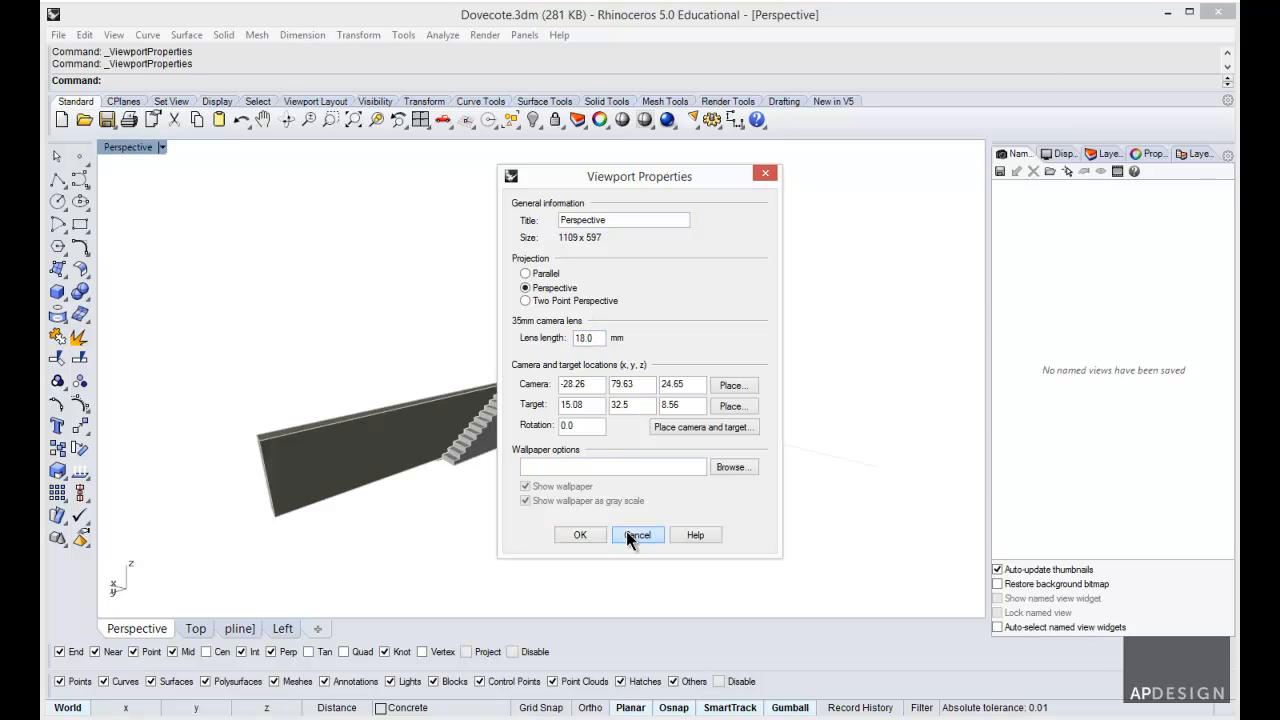
# - Orbit the perspective to a low, near eye-level viewpoint facing the front of the building, stairs and long wall
pyautogui.moveTo(601, 468); pyautogui.dragTo(555, 495, button='right')
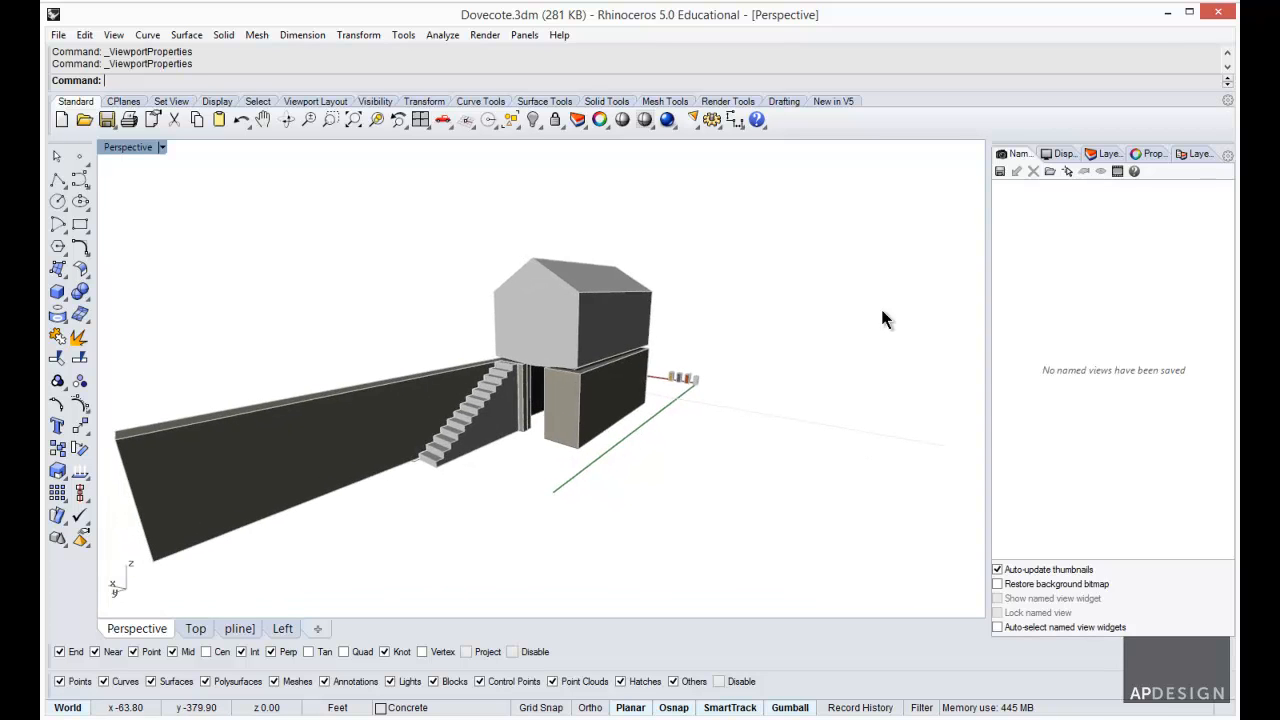
pyautogui.moveTo(711, 284); pyautogui.dragTo(815, 250, button='right')
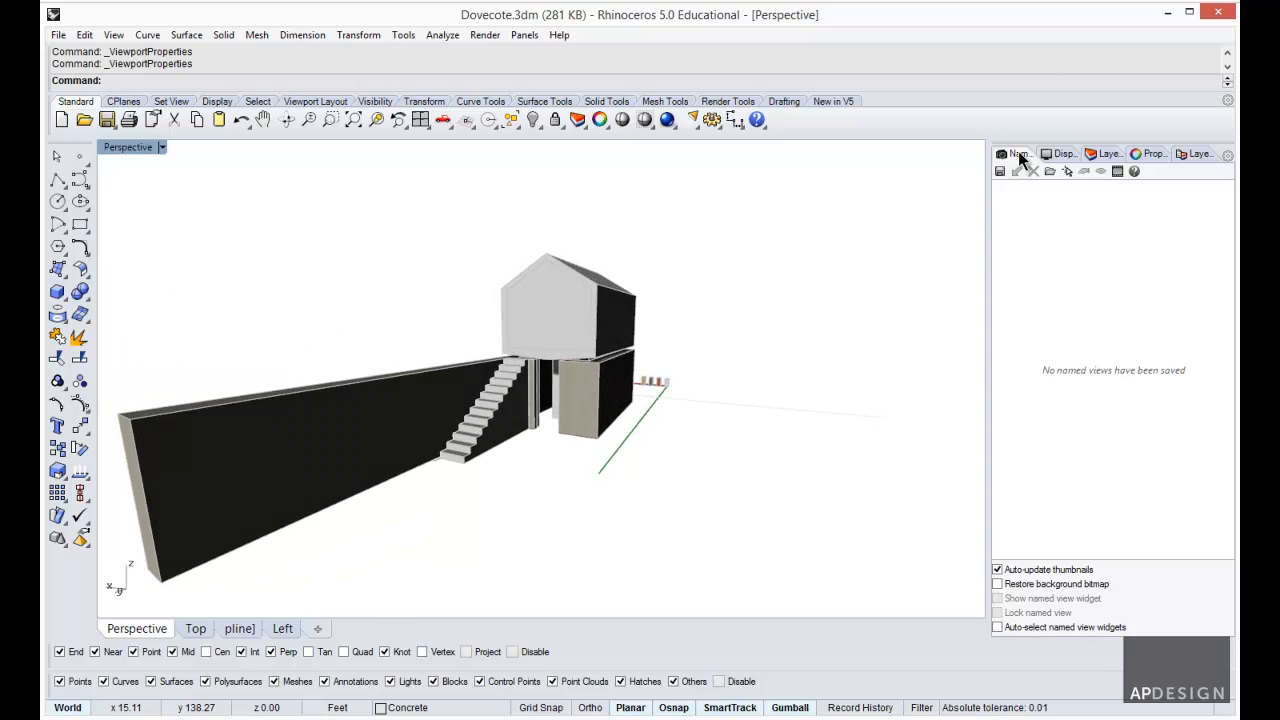
pyautogui.moveTo(785, 283)
pyautogui.mouseDown(button='right')
pyautogui.moveTo(760, 293)
pyautogui.moveTo(811, 274)
pyautogui.moveTo(743, 277)
pyautogui.moveTo(762, 276)
pyautogui.mouseUp(button='right')
pyautogui.click(1001, 171)
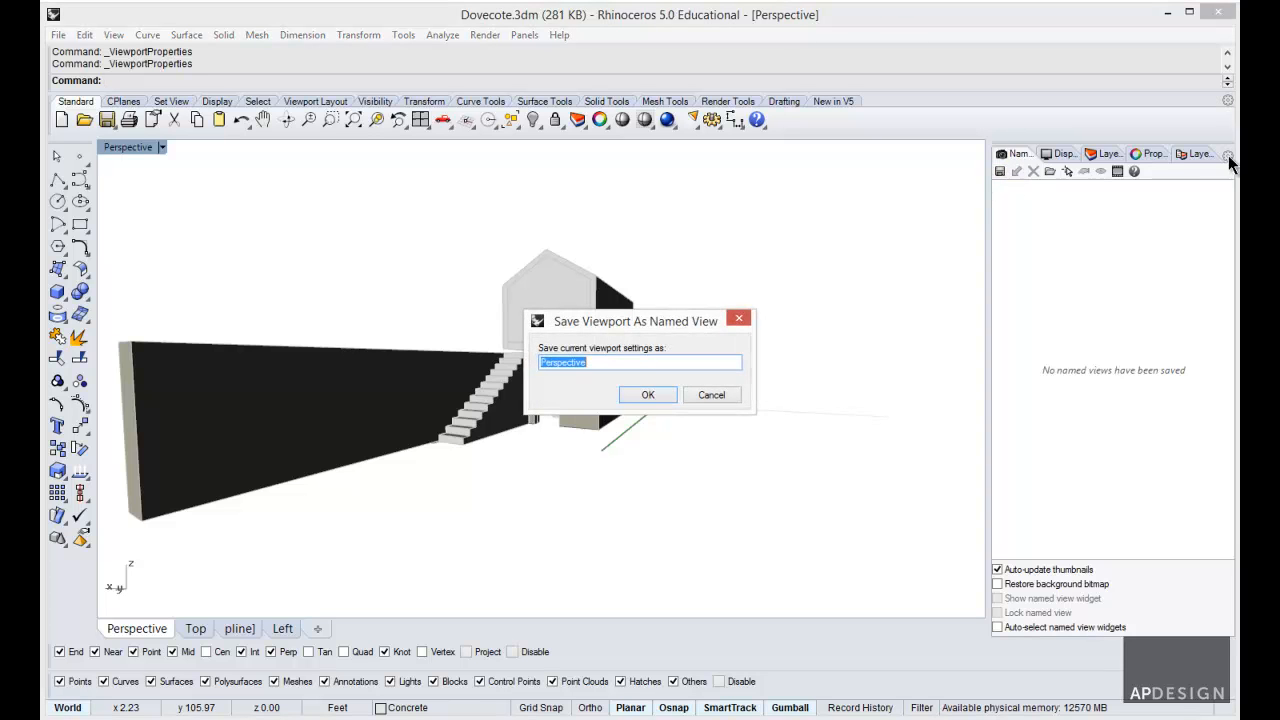
pyautogui.click(736, 394)
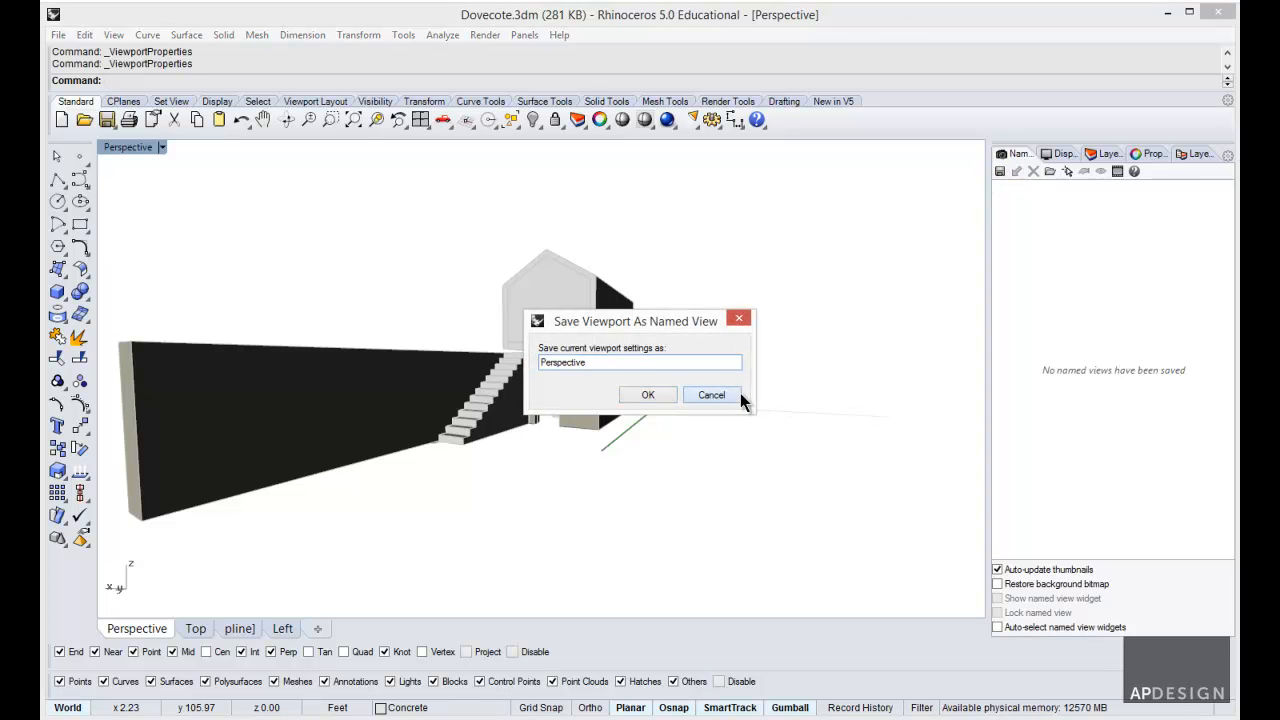
# - Examine the list of available side panels to find where Named Views is turned on
pyautogui.click(1230, 155)
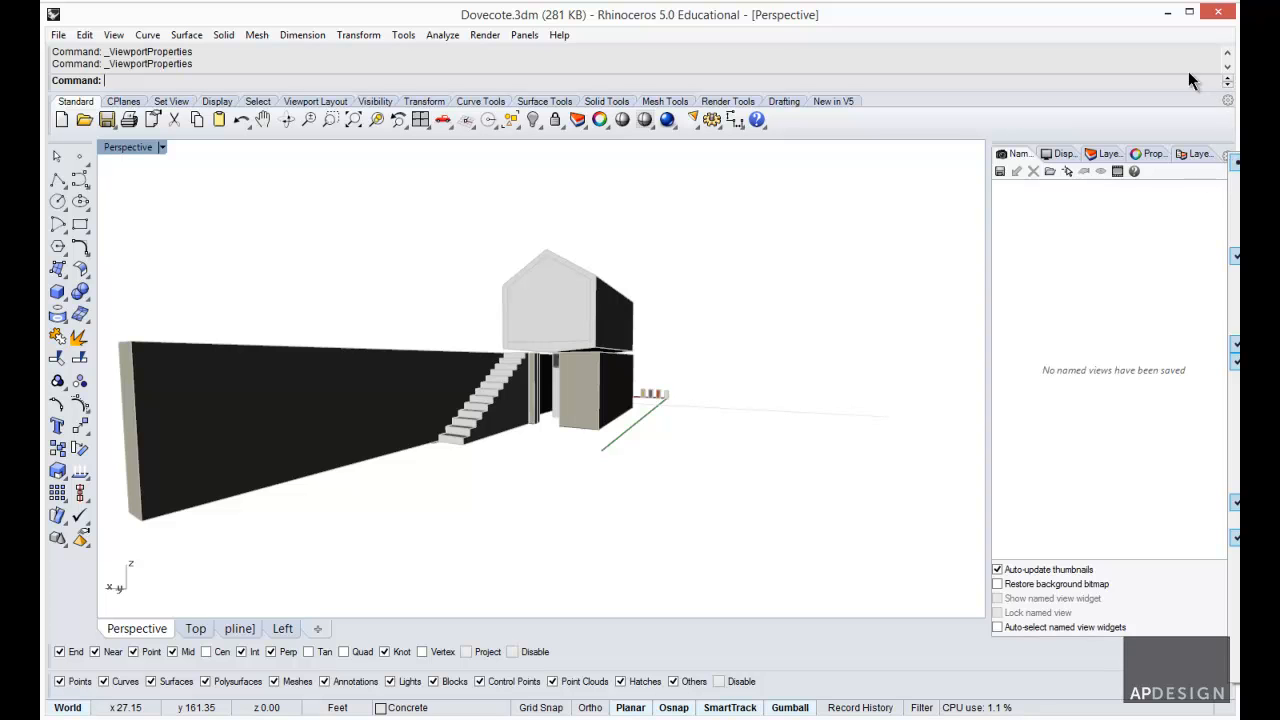
pyautogui.rightClick(1135, 248)
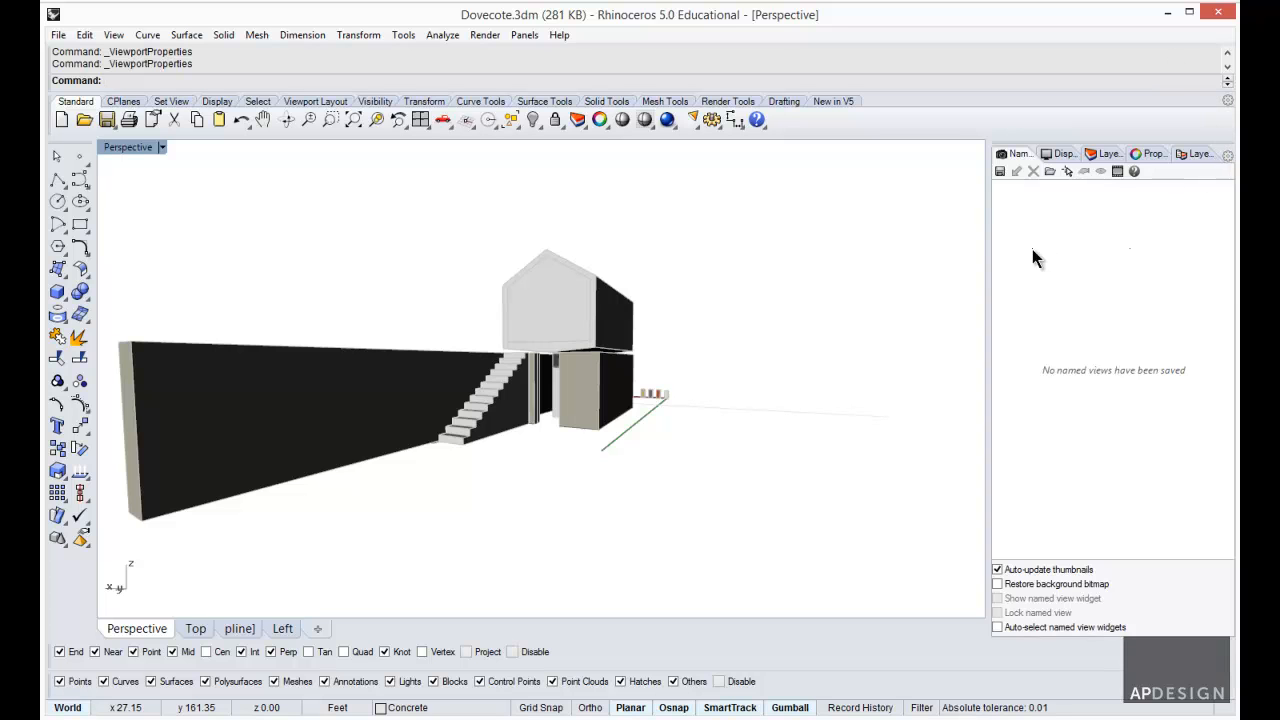
pyautogui.click(1229, 158)
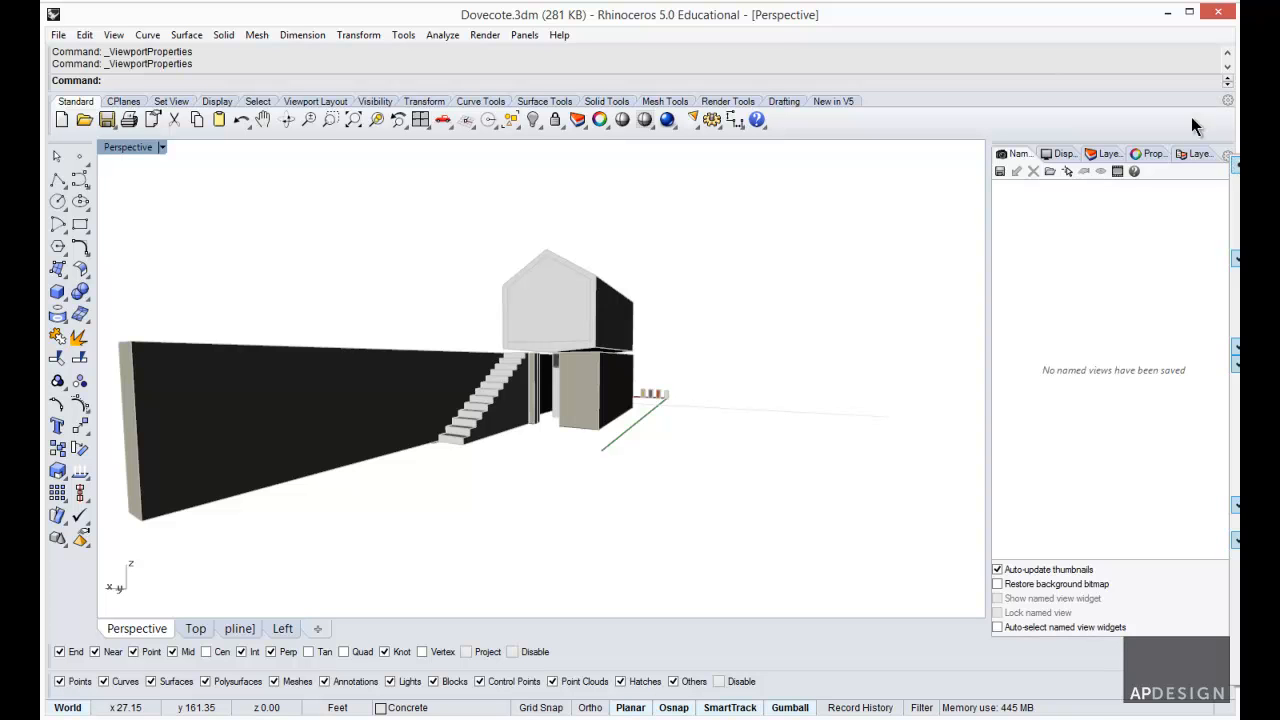
pyautogui.moveTo(1238, 134); pyautogui.dragTo(1070, 136)
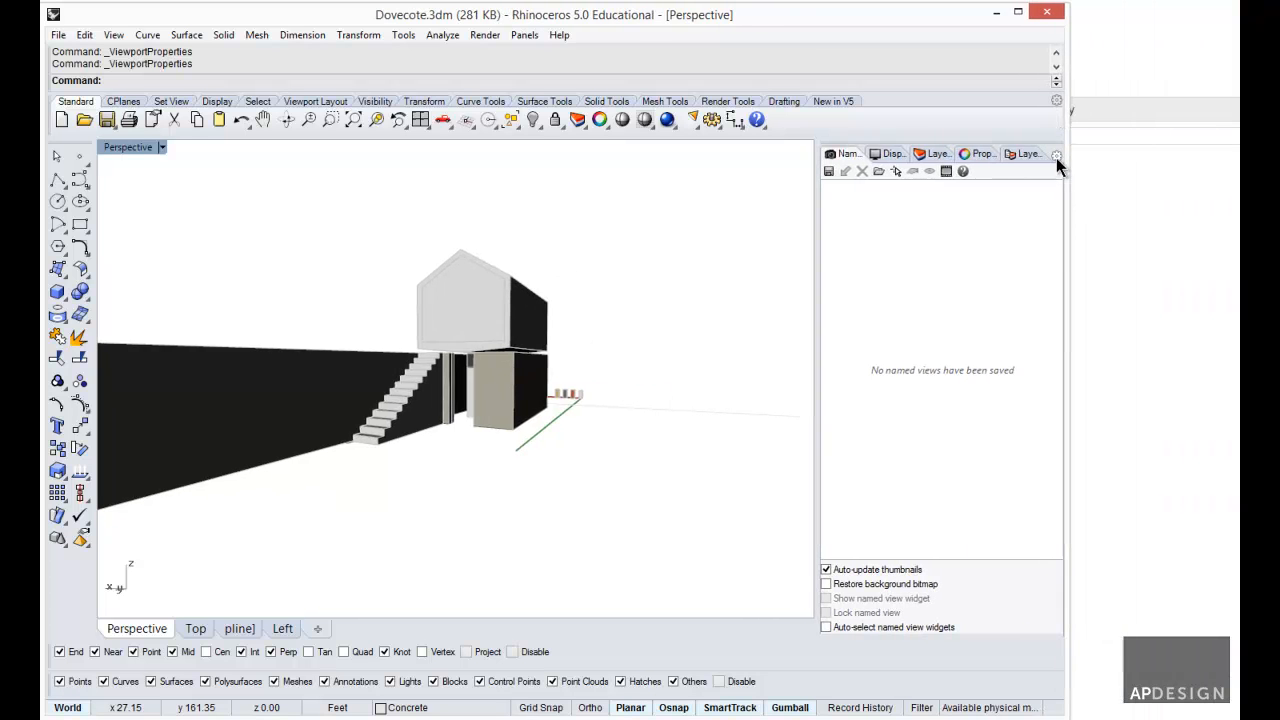
pyautogui.click(1056, 156)
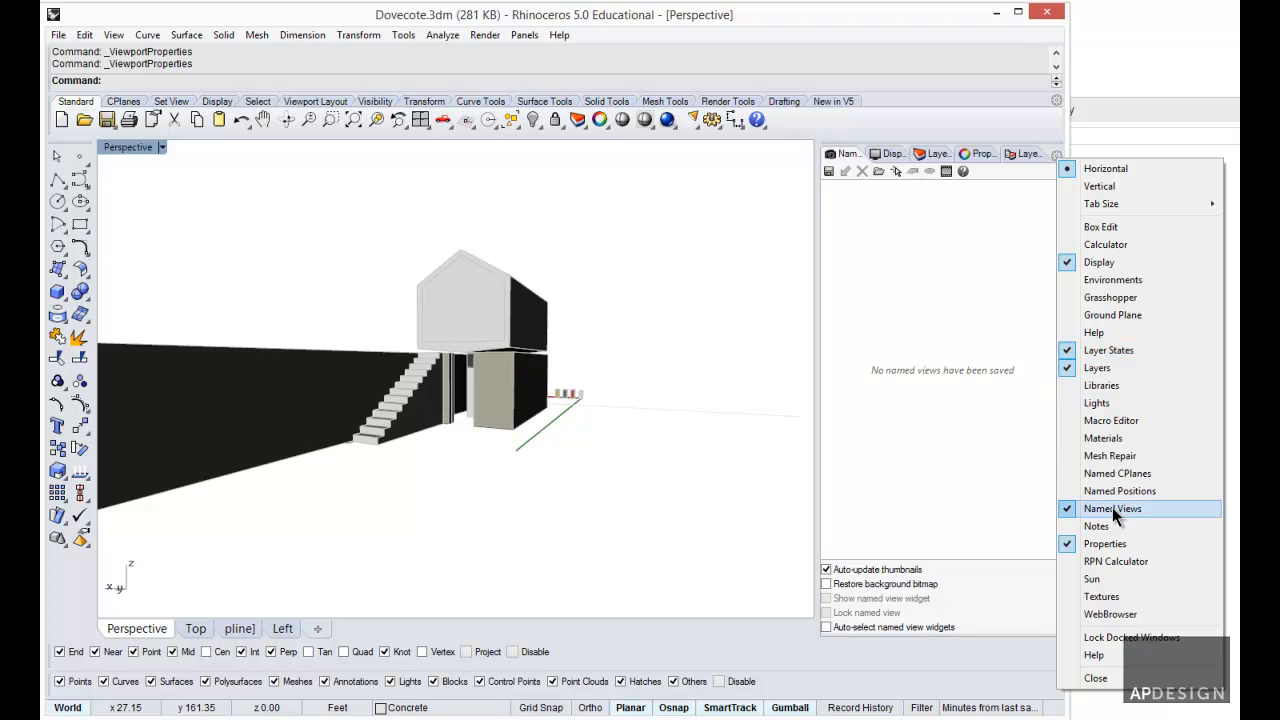
pyautogui.click(1047, 494)
pyautogui.moveTo(1067, 246); pyautogui.dragTo(1240, 246)
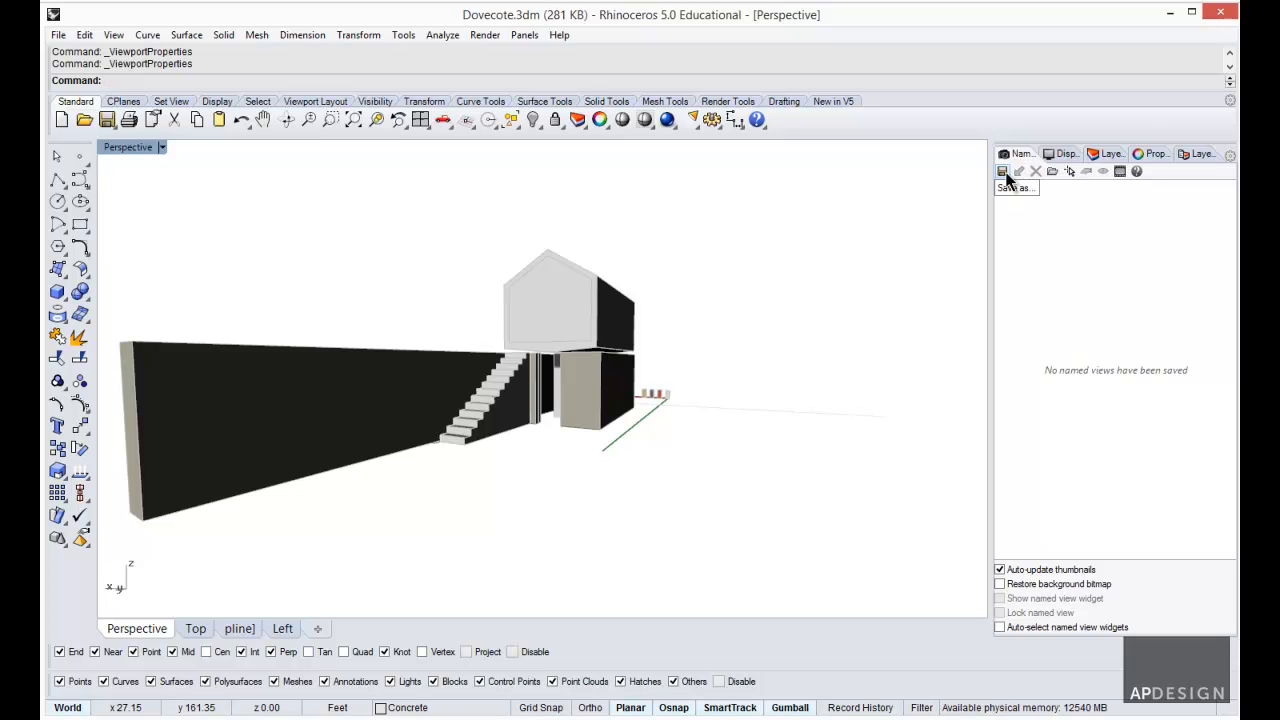
# - Save the current eye-level perspective as a named view called FrontPersp
pyautogui.click(1003, 171)
pyautogui.moveTo(677, 324); pyautogui.dragTo(858, 258)
pyautogui.write('Front')
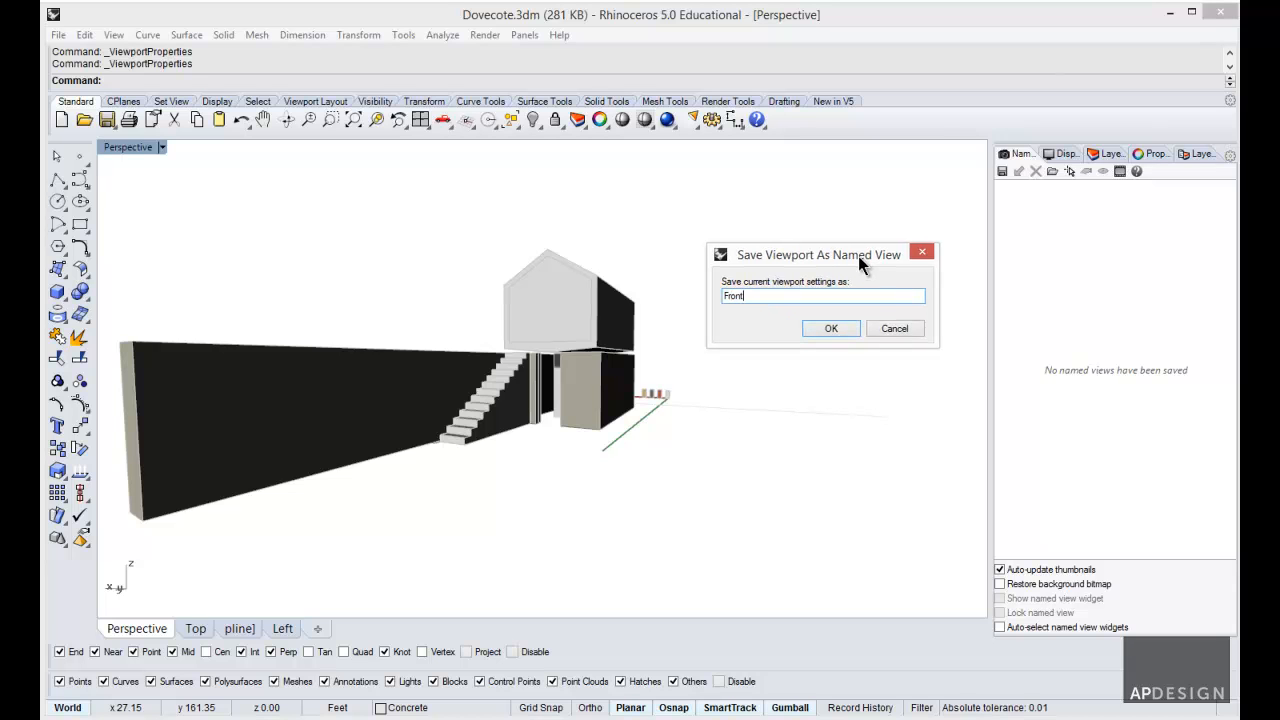
pyautogui.write('Persp')
pyautogui.click(831, 328)
# - Orbit to a higher viewpoint over the building and save it as a named view called AerialFrontPersp
pyautogui.moveTo(735, 349); pyautogui.dragTo(731, 398, button='right')
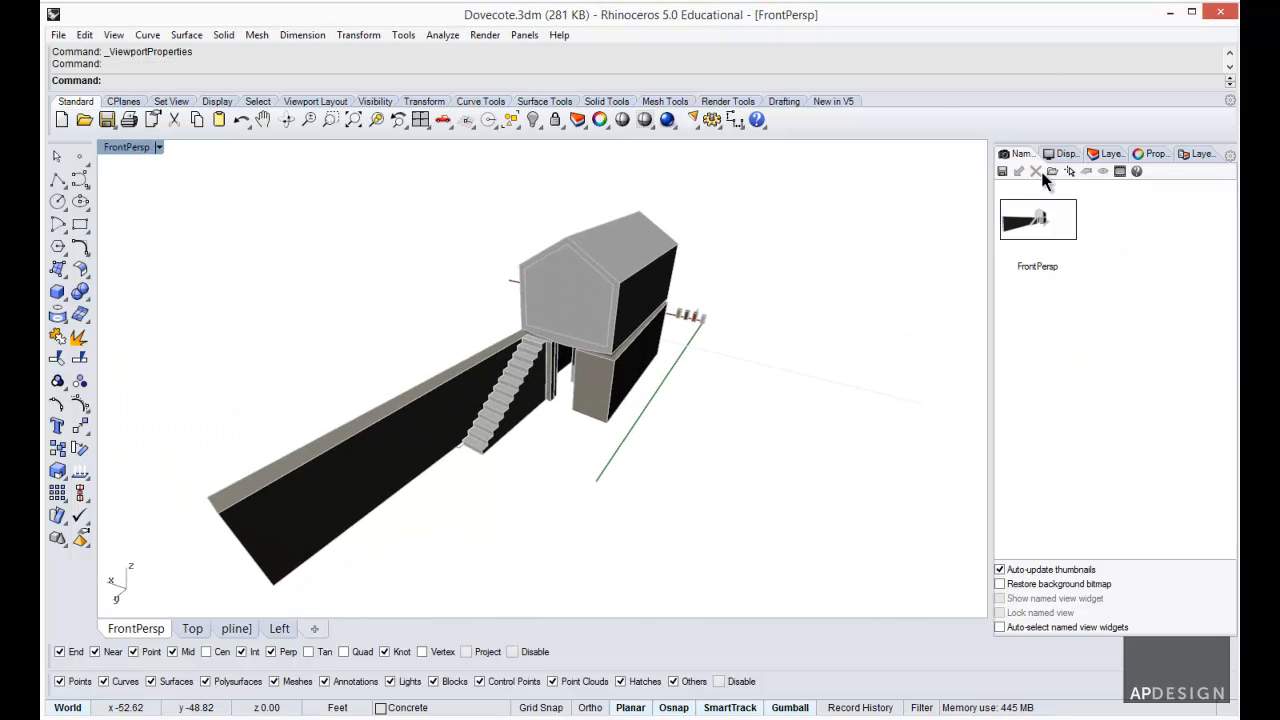
pyautogui.click(1002, 171)
pyautogui.write('AerialFron')
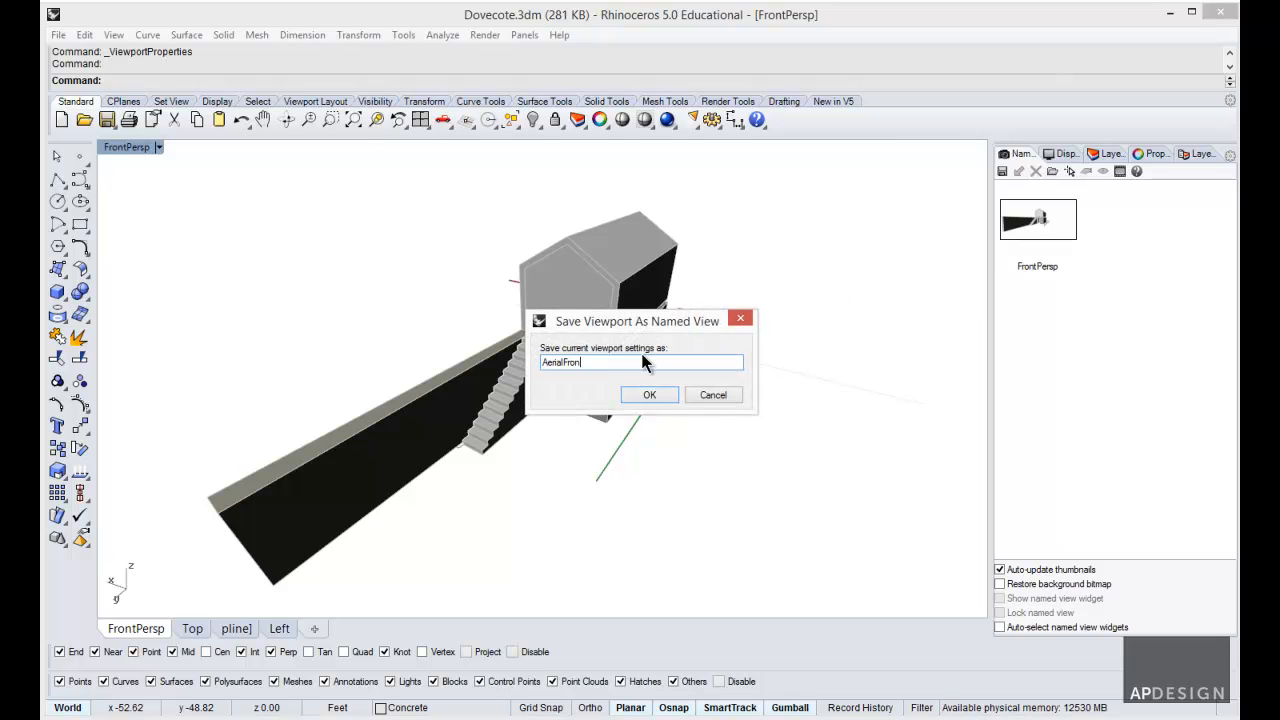
pyautogui.write('tPersp')
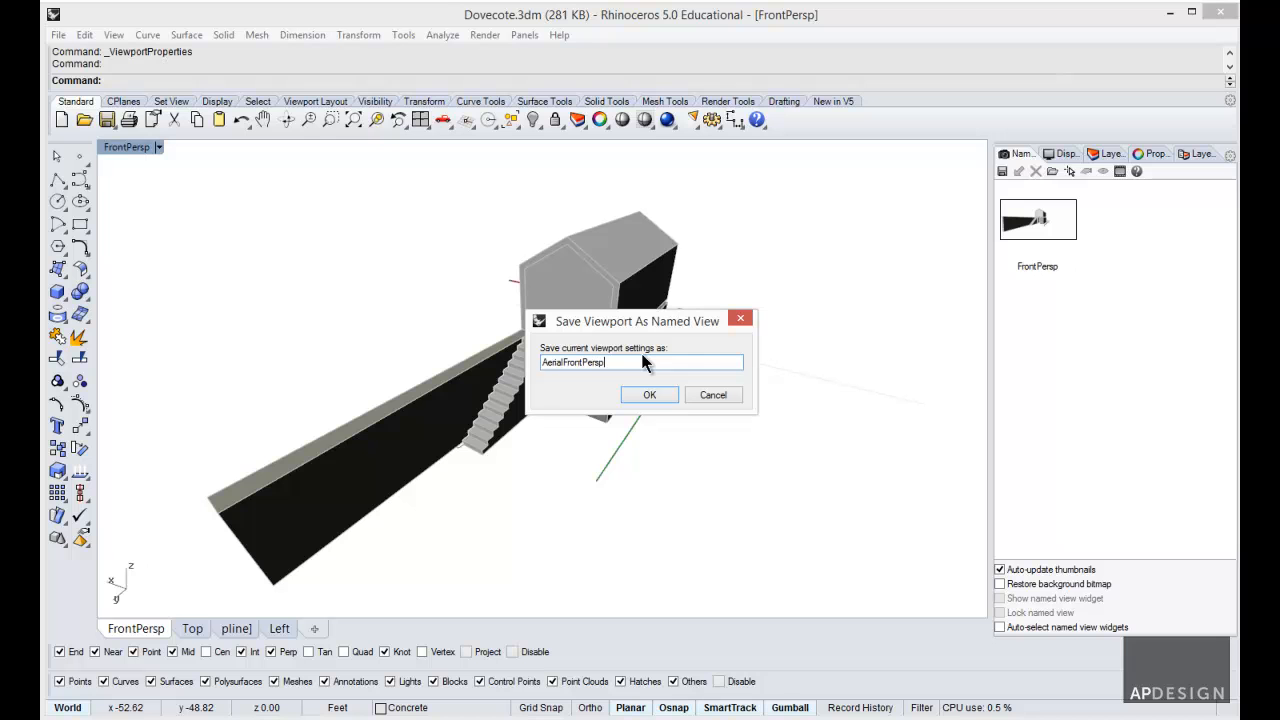
pyautogui.click(645, 397)
# - Orbit away from the saved viewpoint, restore the FrontPersp named view and check its camera settings in the viewport properties
pyautogui.moveTo(697, 405); pyautogui.dragTo(813, 417, button='right')
pyautogui.doubleClick(1125, 228)
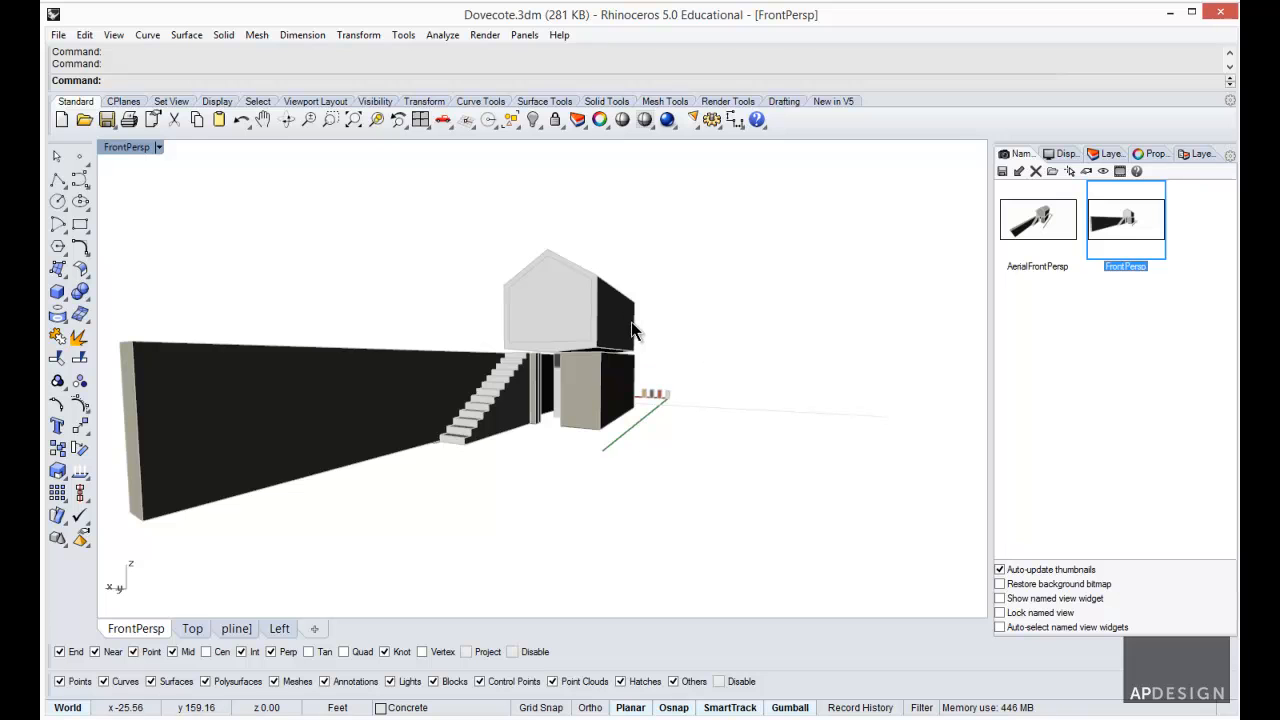
pyautogui.click(157, 147)
pyautogui.click(160, 683)
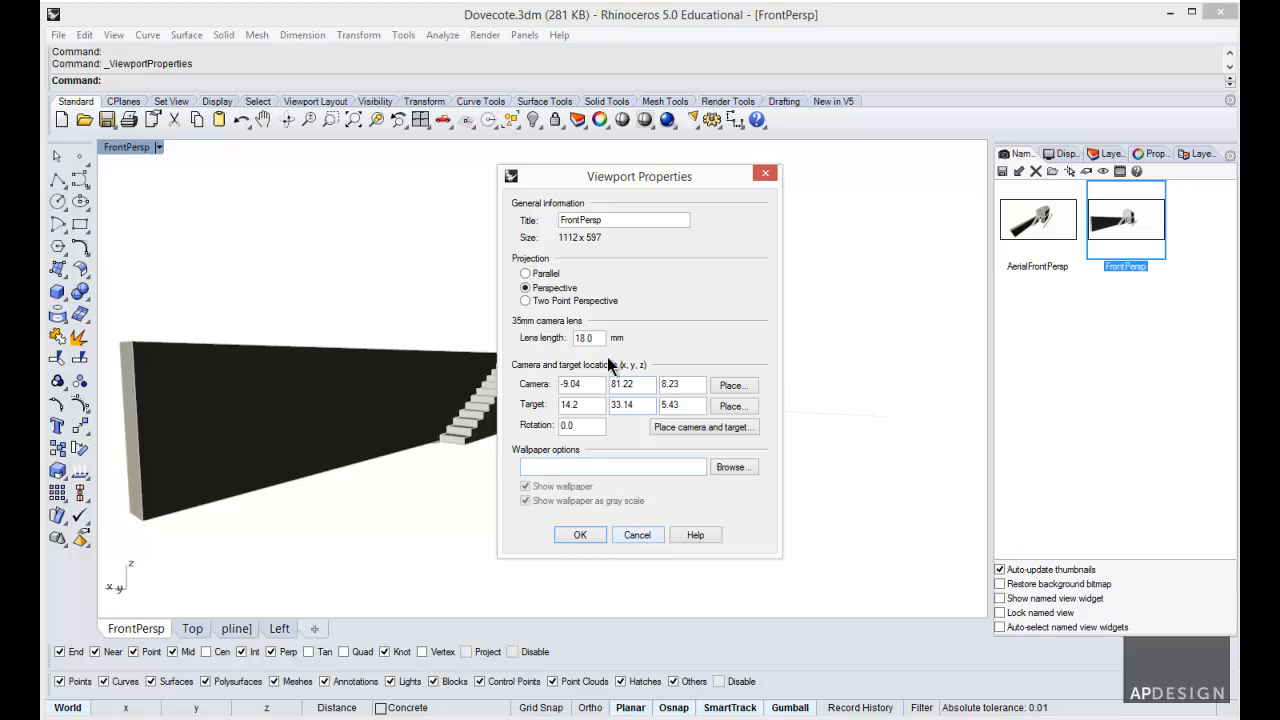
pyautogui.click(637, 535)
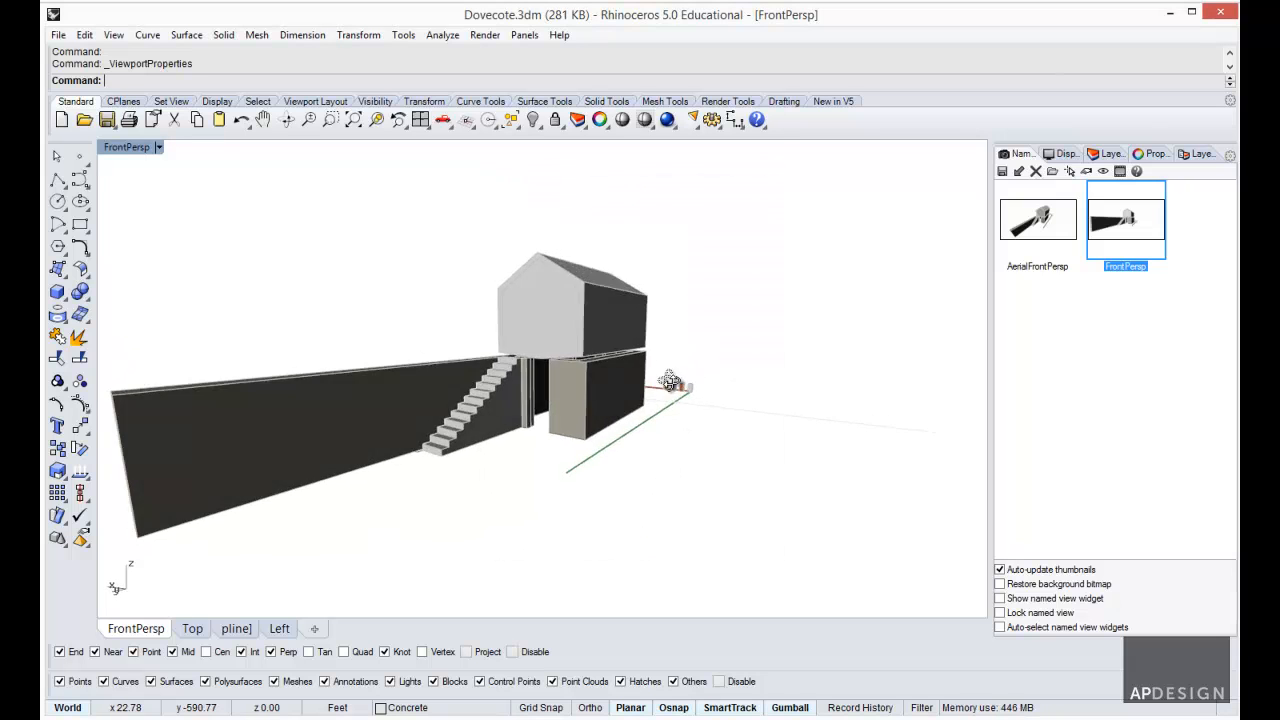
# - Orbit the view freely, recall the AerialFrontPersp named view and return to FrontPersp
pyautogui.moveTo(597, 304); pyautogui.dragTo(815, 320, button='right')
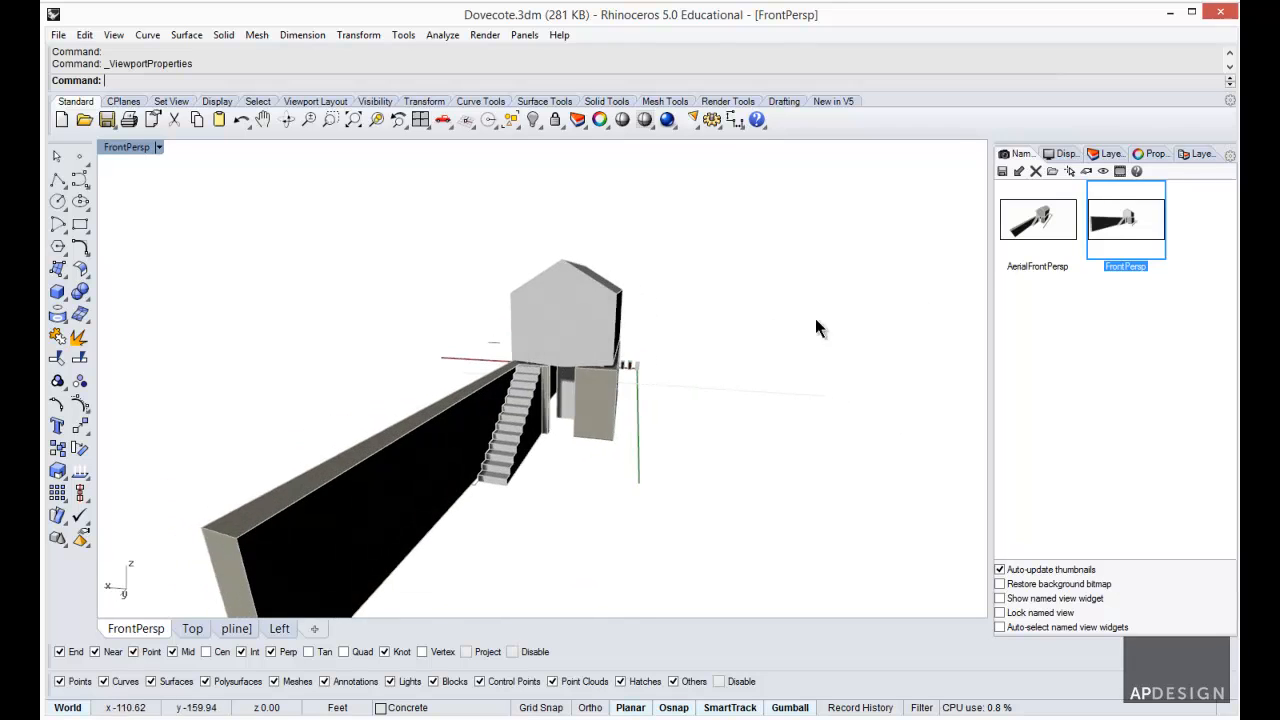
pyautogui.doubleClick(1047, 228)
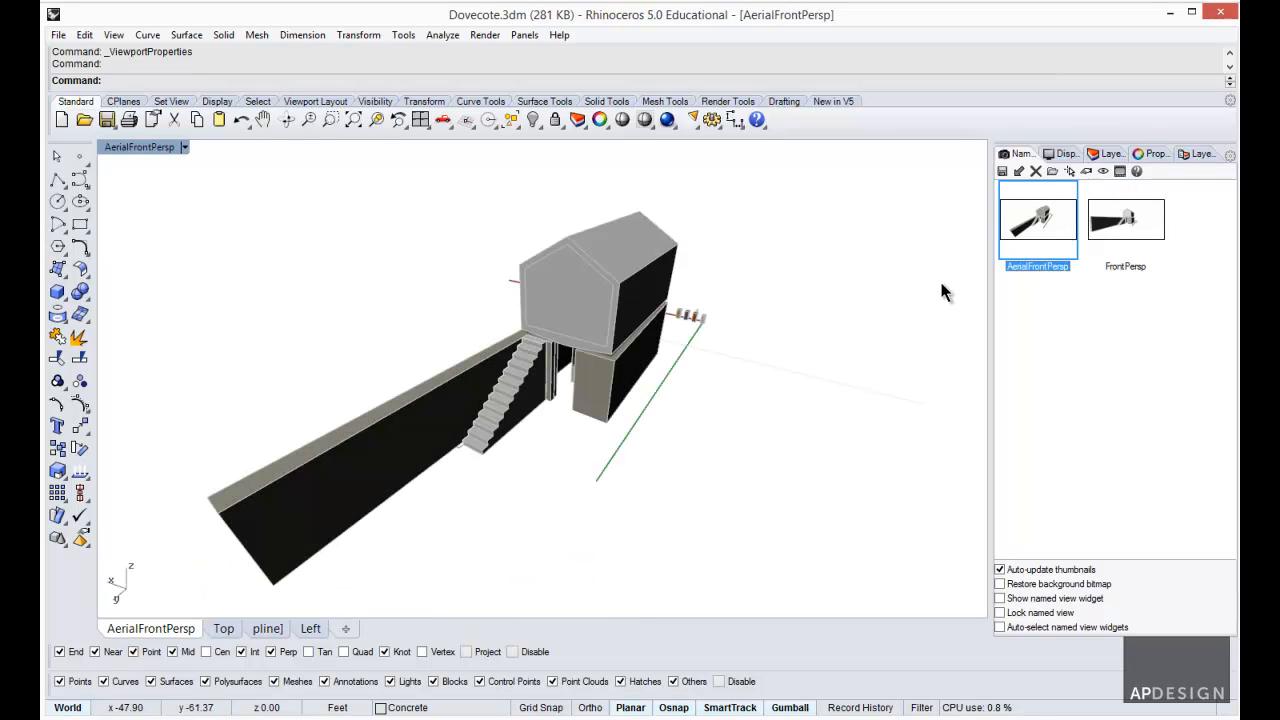
pyautogui.doubleClick(1136, 236)
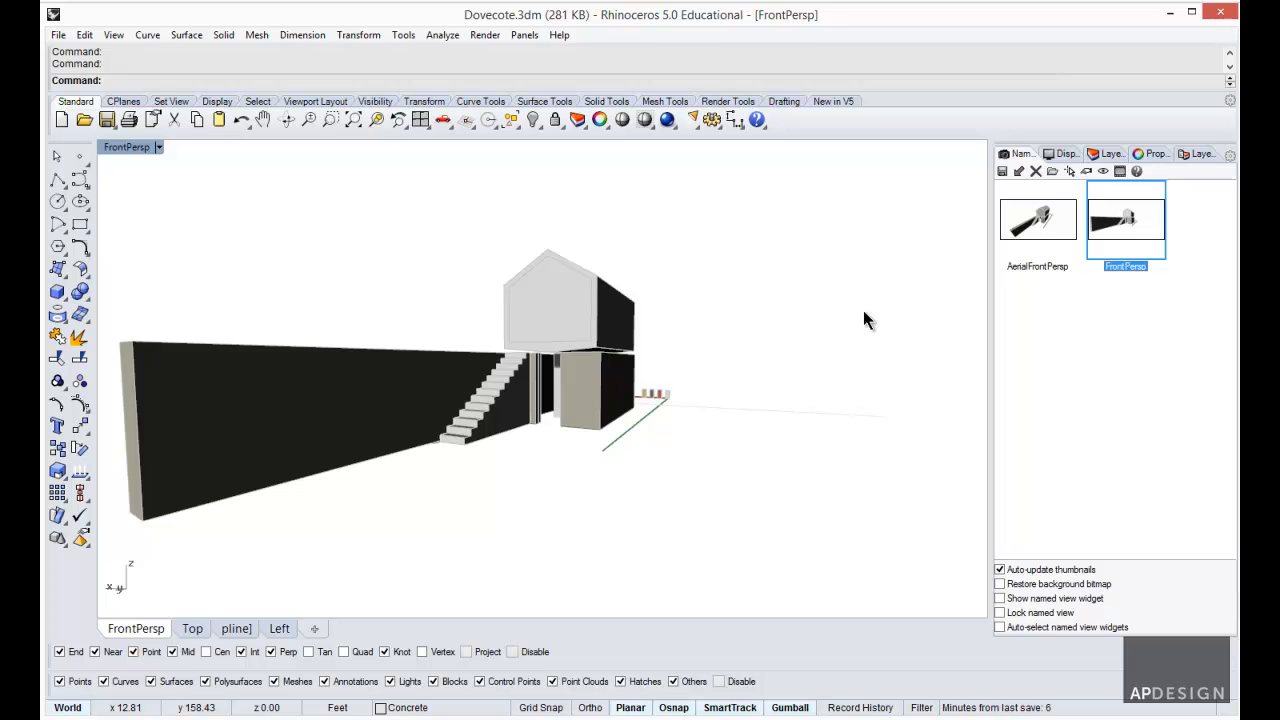
# - Create a 2D line drawing of the building, stairs and wall with Make2D, using the Current View layout and no hidden lines
pyautogui.write('MAk')
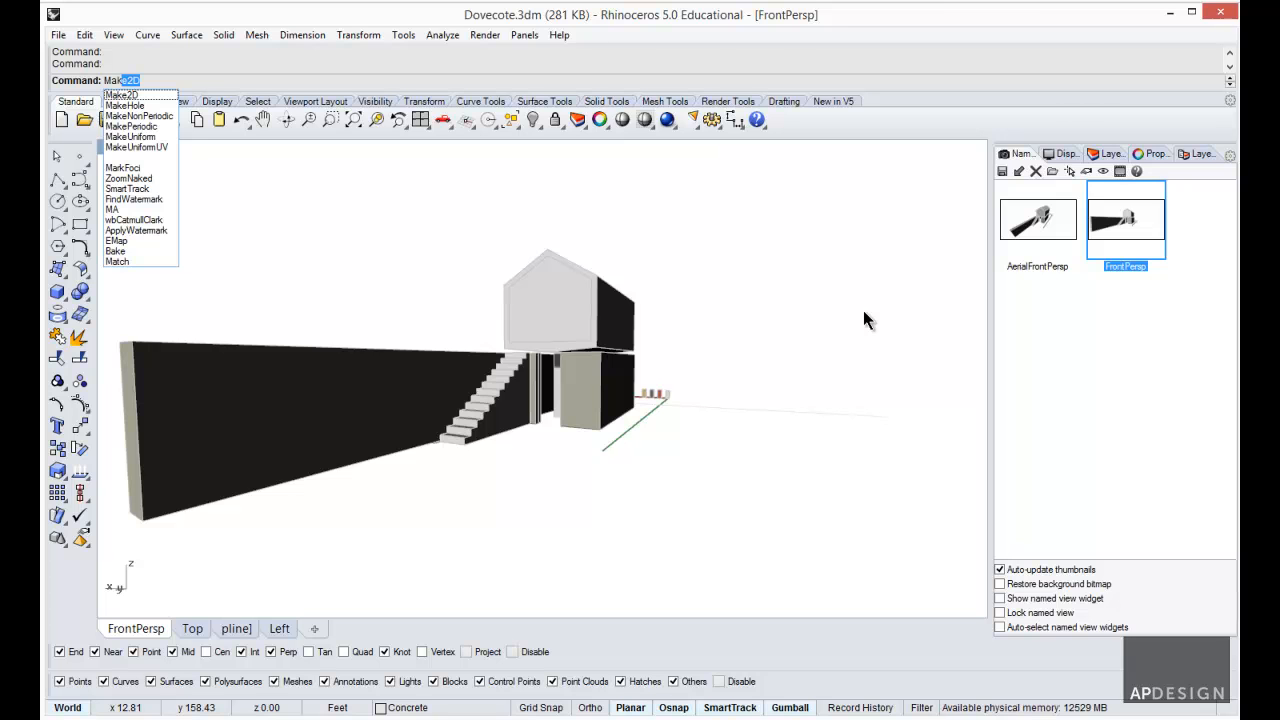
pyautogui.press('Return')
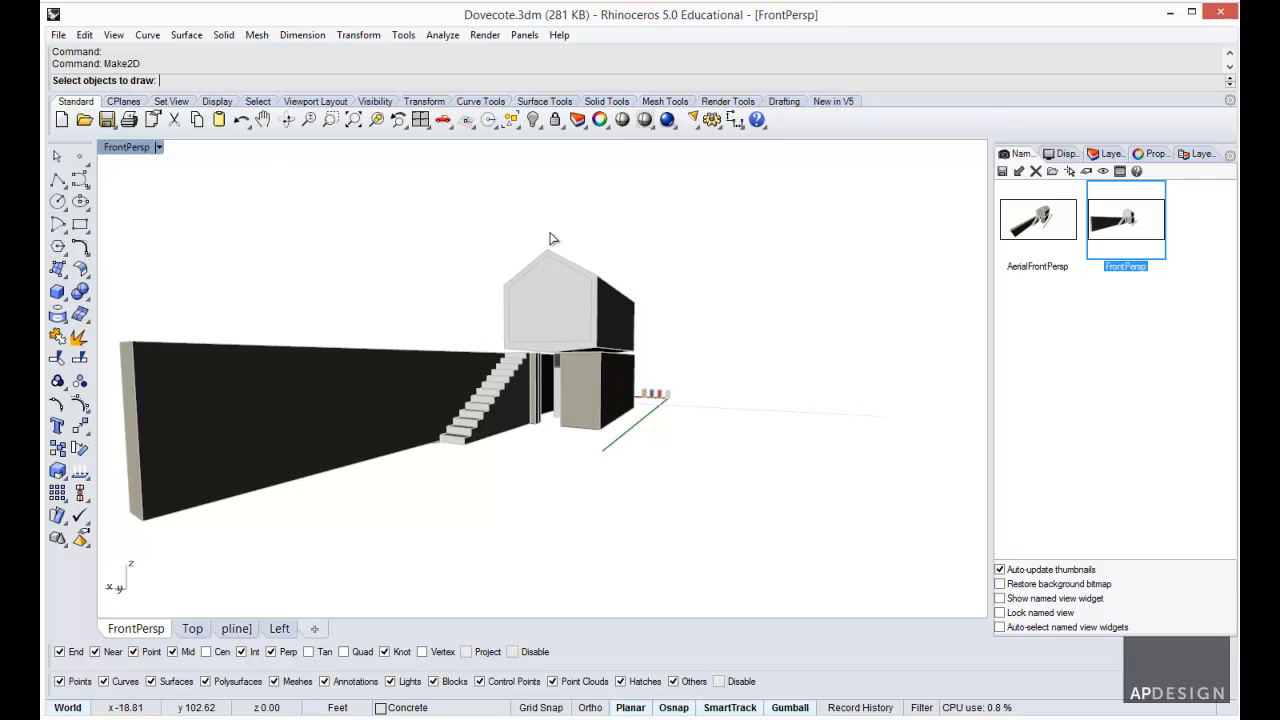
pyautogui.moveTo(646, 217); pyautogui.dragTo(474, 382)
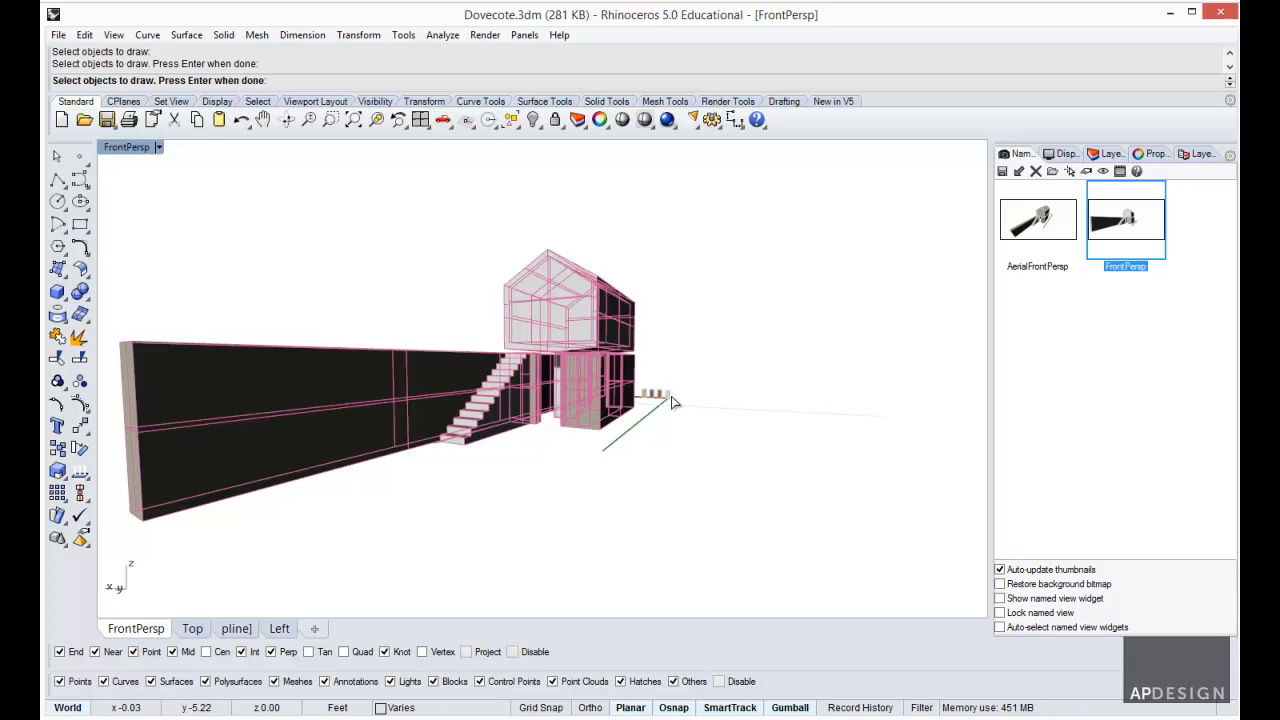
pyautogui.press('Return')
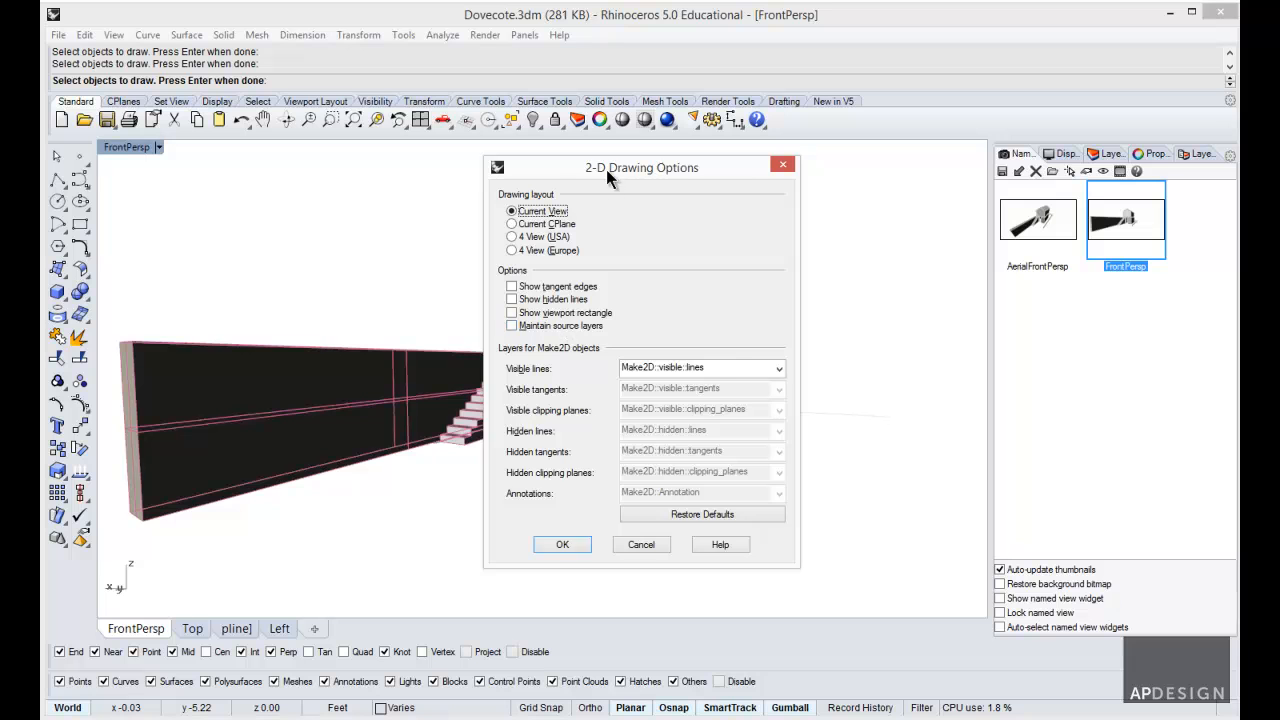
pyautogui.moveTo(607, 170); pyautogui.dragTo(575, 158)
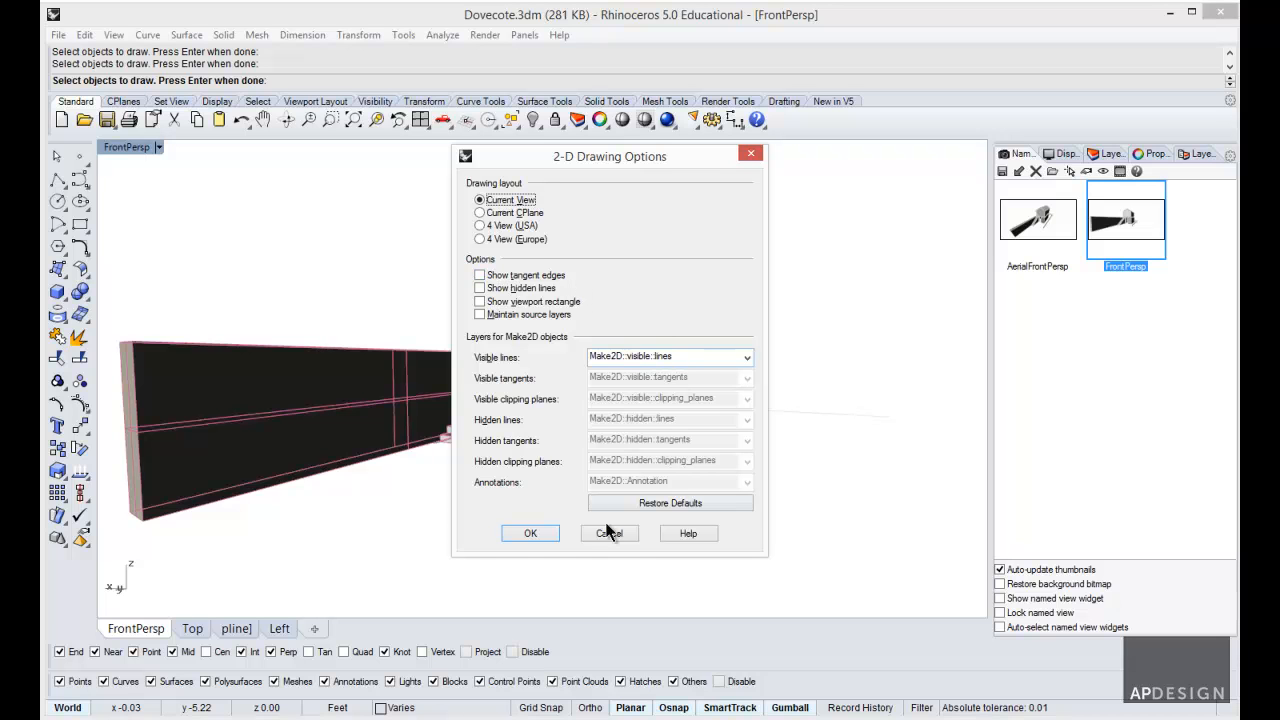
pyautogui.click(540, 530)
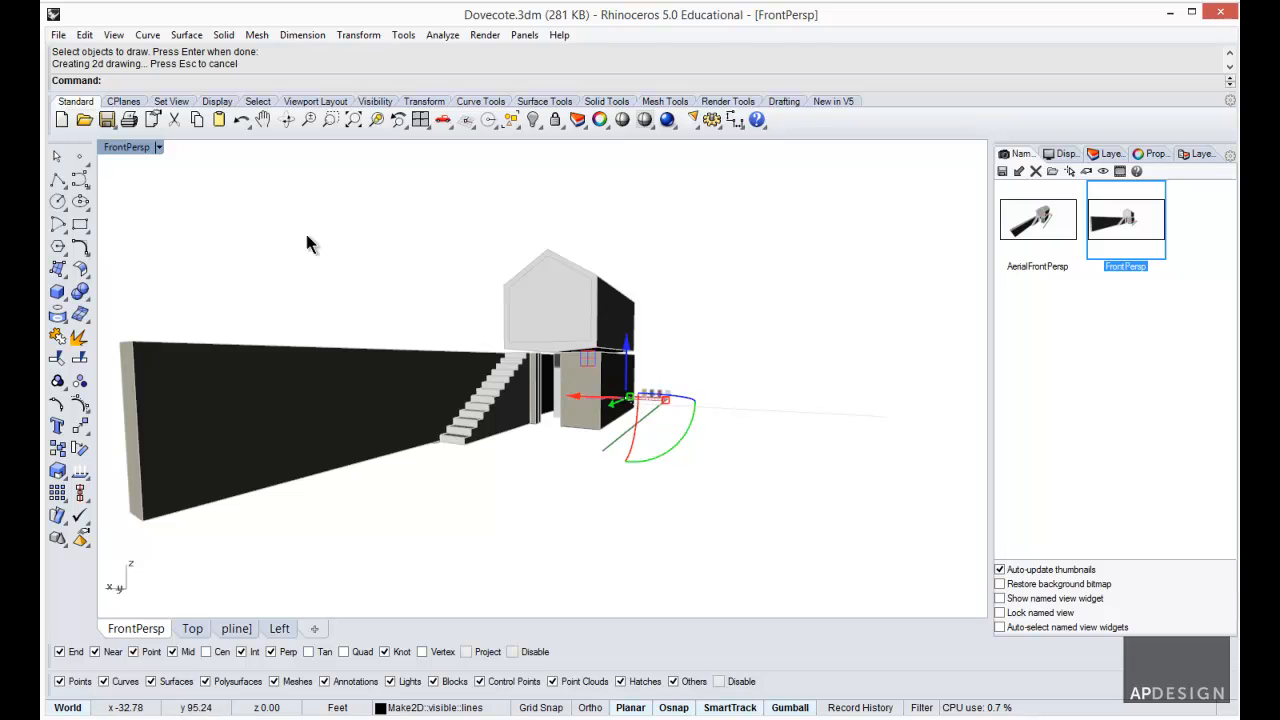
# - Switch the active perspective viewport to the Top view to show the 2D drawing near the origin
pyautogui.click(158, 147)
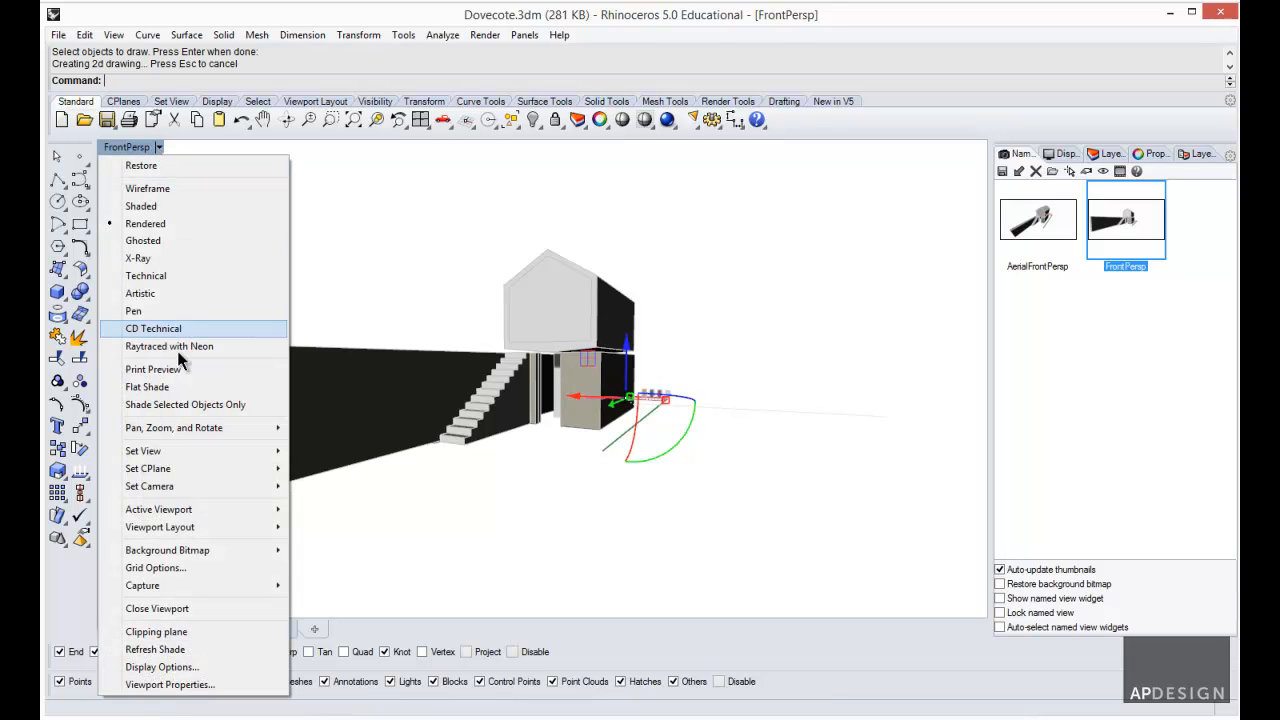
pyautogui.moveTo(170, 454)
pyautogui.click(320, 473)
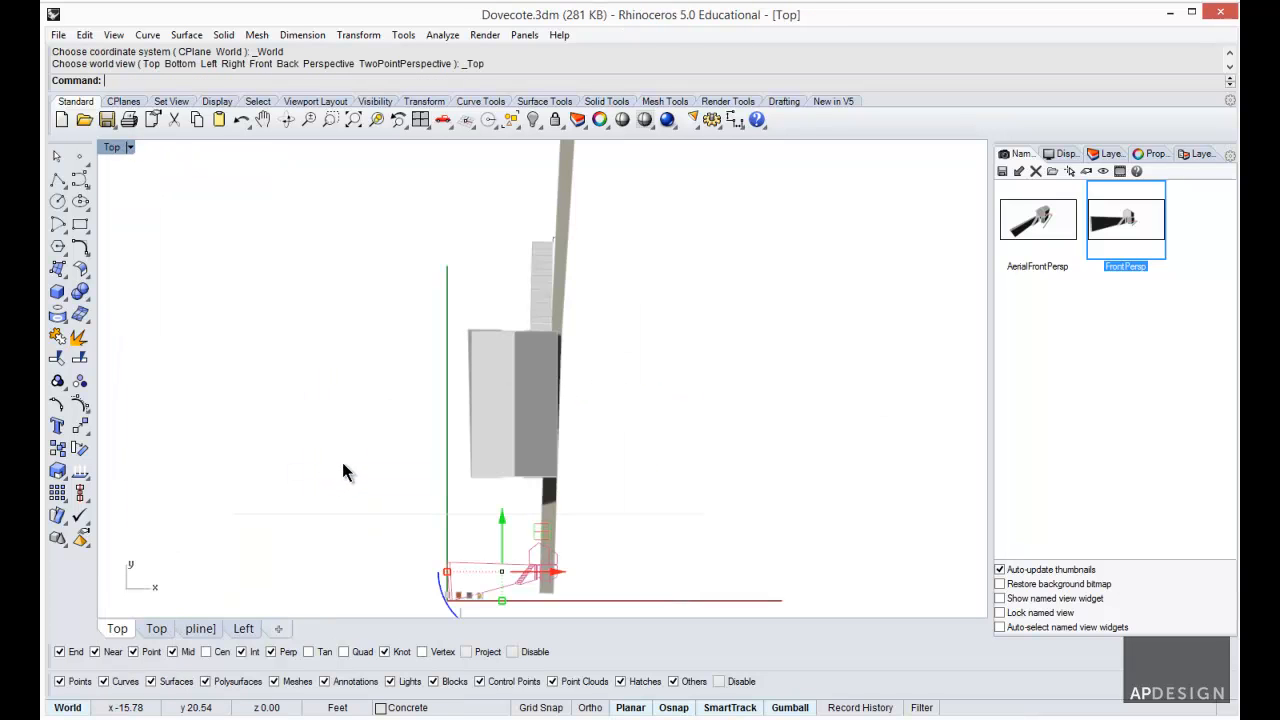
pyautogui.scroll(12, 568, 597)
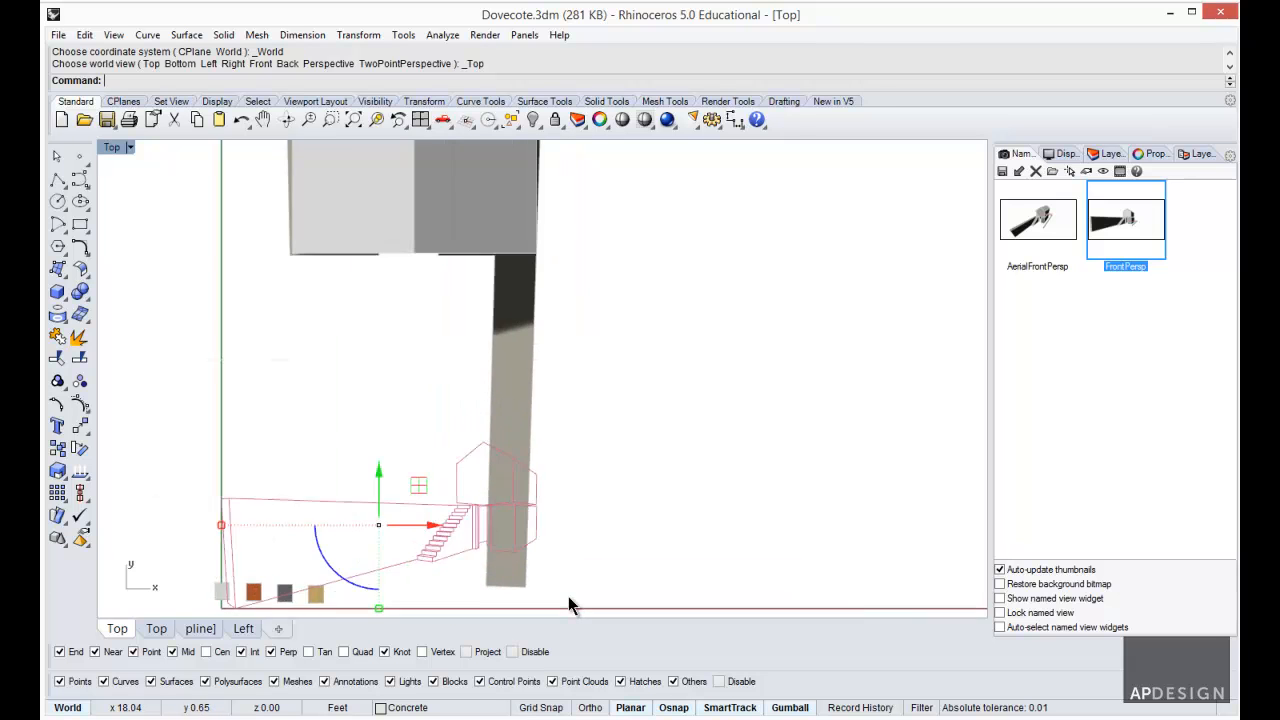
pyautogui.moveTo(541, 567); pyautogui.dragTo(609, 504, button='right')
pyautogui.press('Escape')
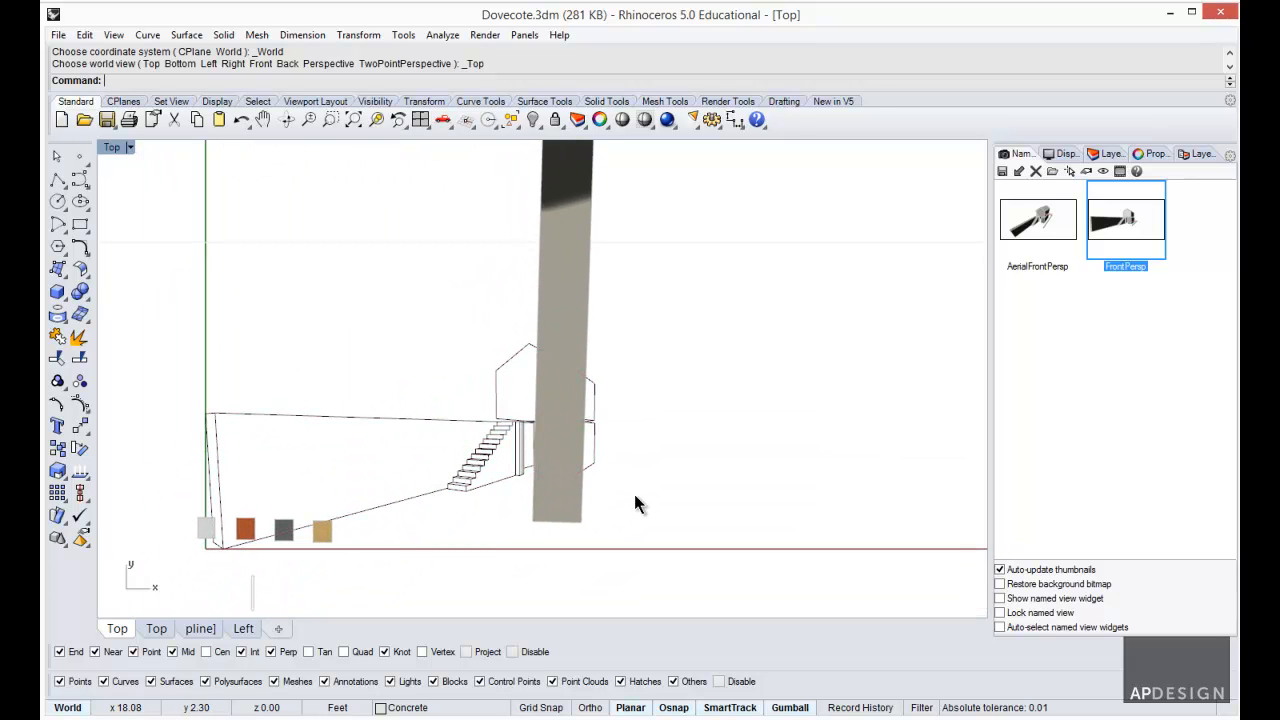
pyautogui.scroll(-3, 604, 390)
pyautogui.click(588, 338)
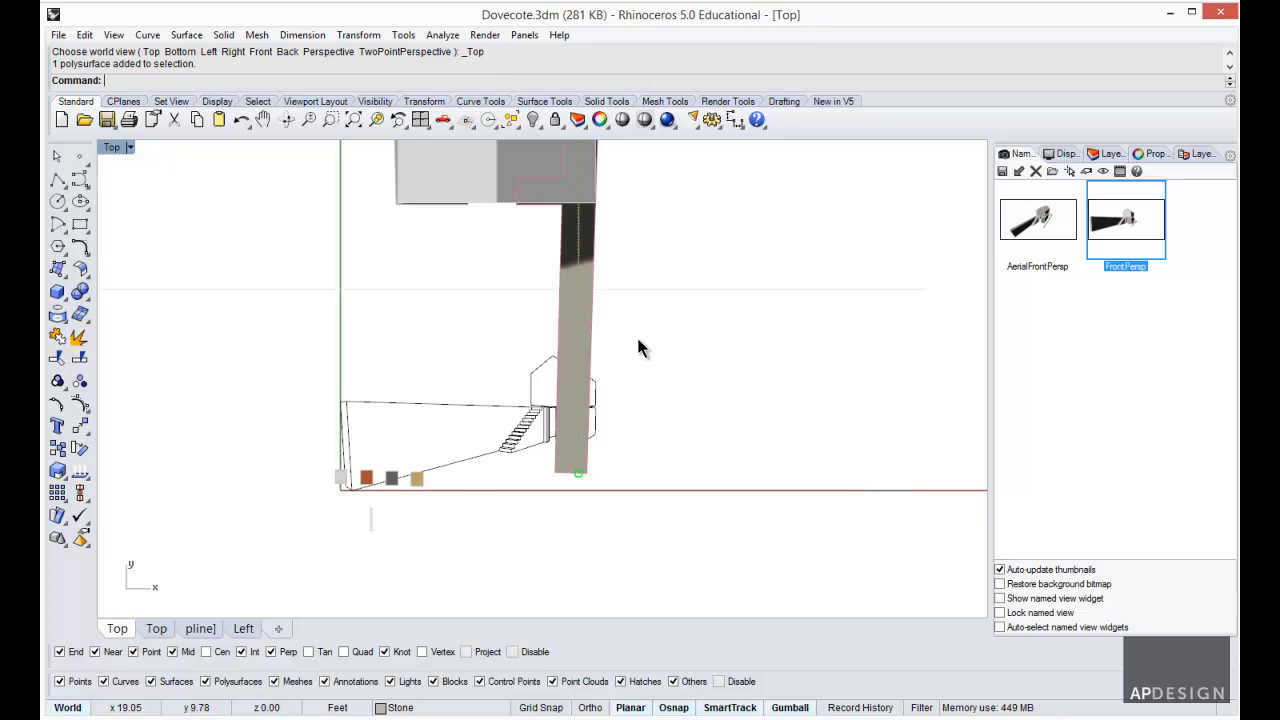
pyautogui.moveTo(636, 336); pyautogui.dragTo(644, 326, button='right')
pyautogui.moveTo(252, 297); pyautogui.dragTo(450, 370)
pyautogui.press('Escape')
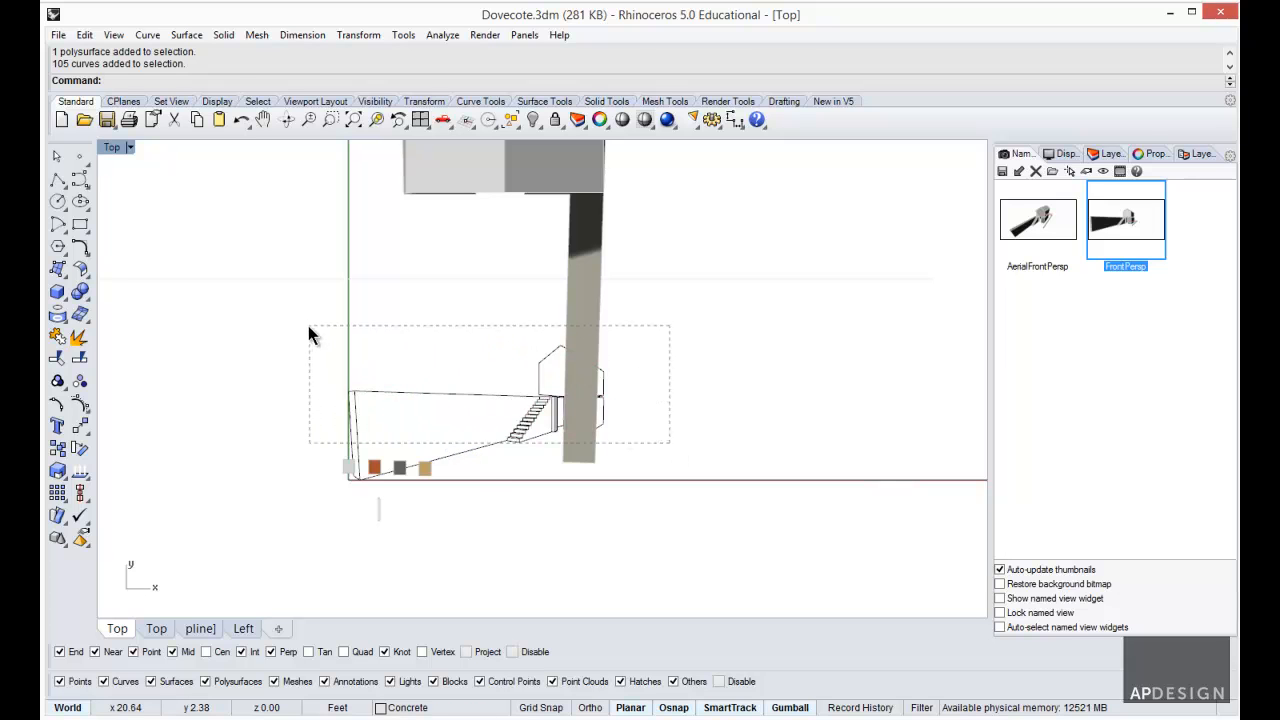
# - Select all curves of the 2D drawing, excluding the stone wall, and move them along X clear of the 3D model
pyautogui.moveTo(309, 328); pyautogui.dragTo(340, 346)
pyautogui.keyDown('shift'); pyautogui.click(364, 471); pyautogui.keyUp('shift')
pyautogui.scroll(-3, 530, 422)
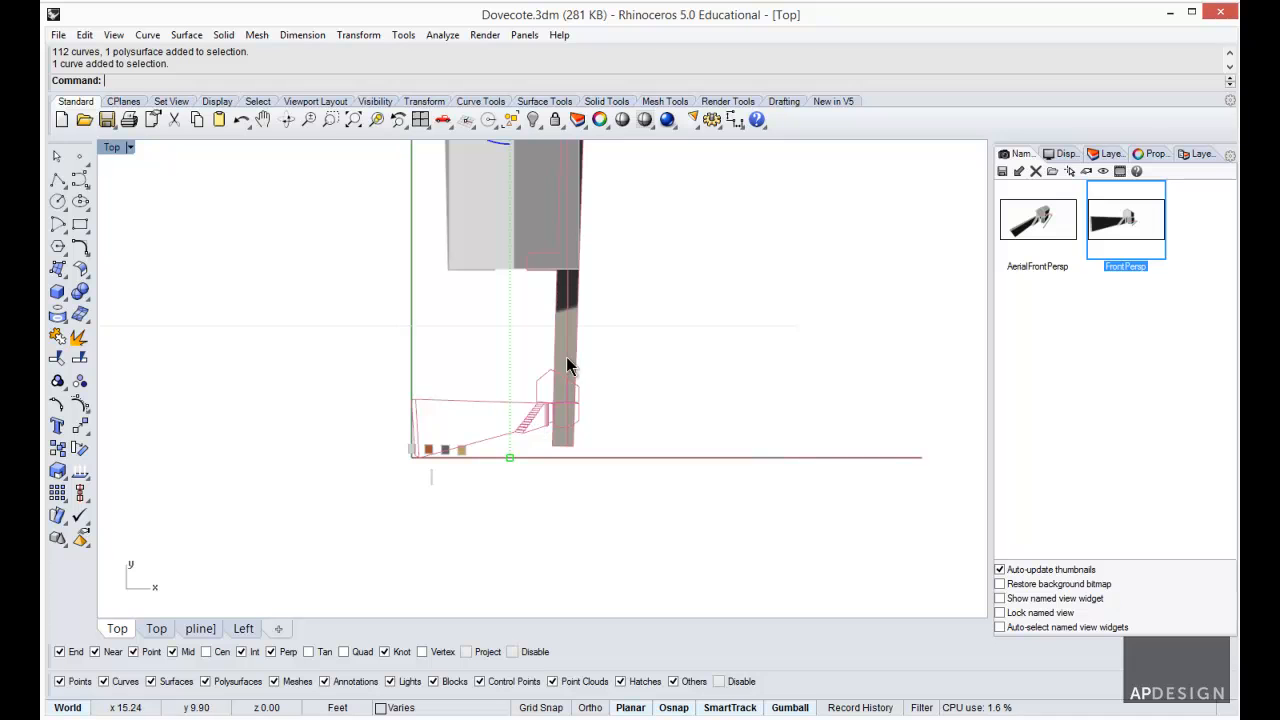
pyautogui.keyDown('ctrl'); pyautogui.click(569, 331); pyautogui.keyUp('ctrl')
pyautogui.moveTo(518, 416); pyautogui.dragTo(768, 418)
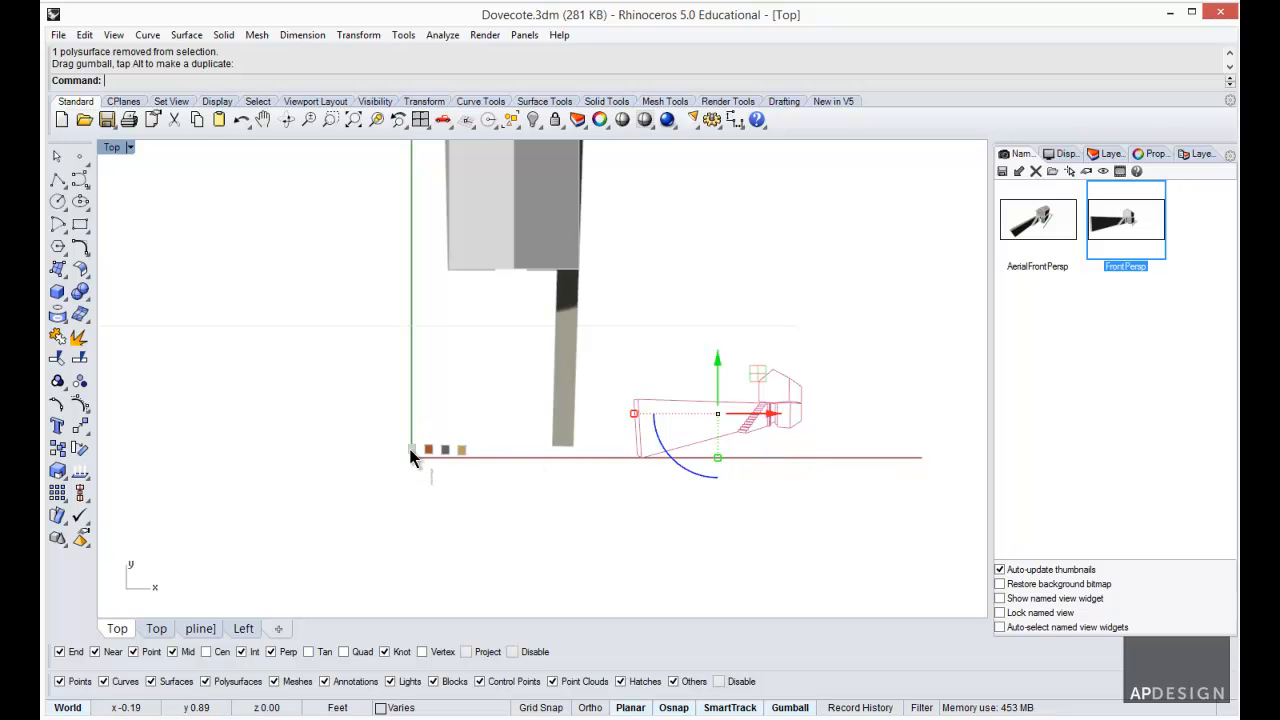
pyautogui.click(831, 432)
pyautogui.scroll(10, 812, 431)
pyautogui.scroll(4, 812, 430)
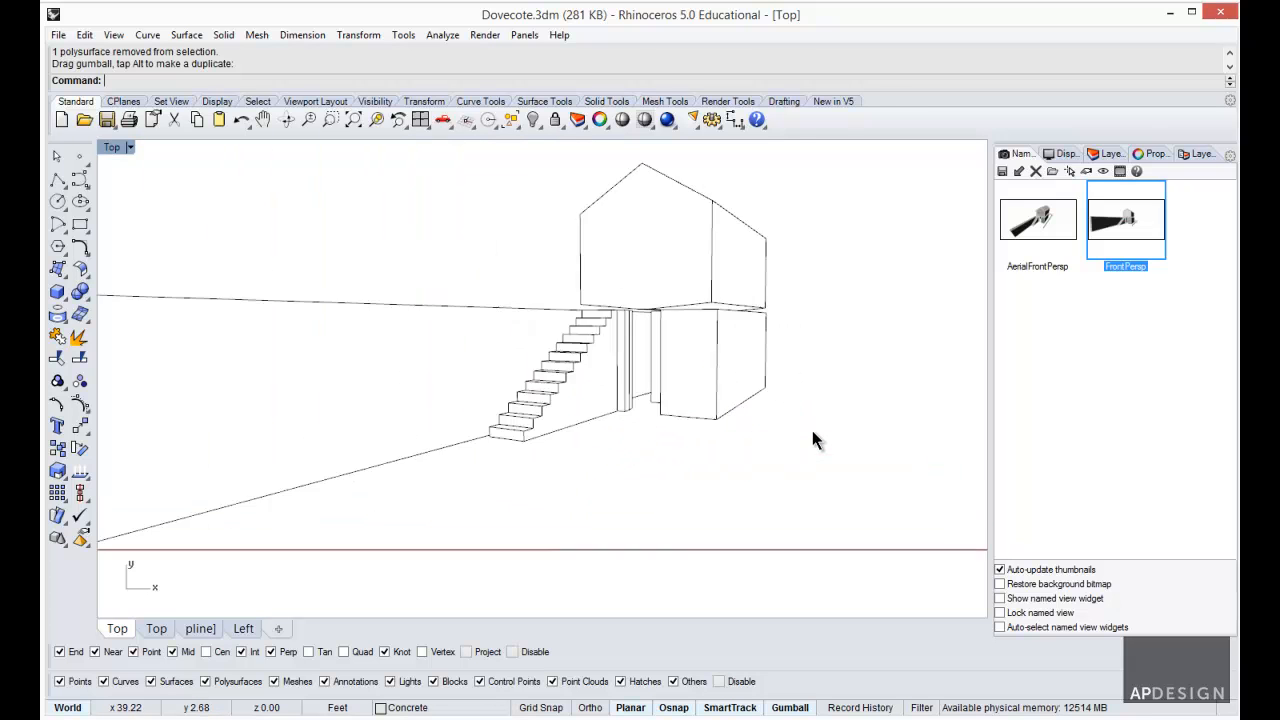
pyautogui.click(743, 332)
pyautogui.scroll(-5, 812, 400)
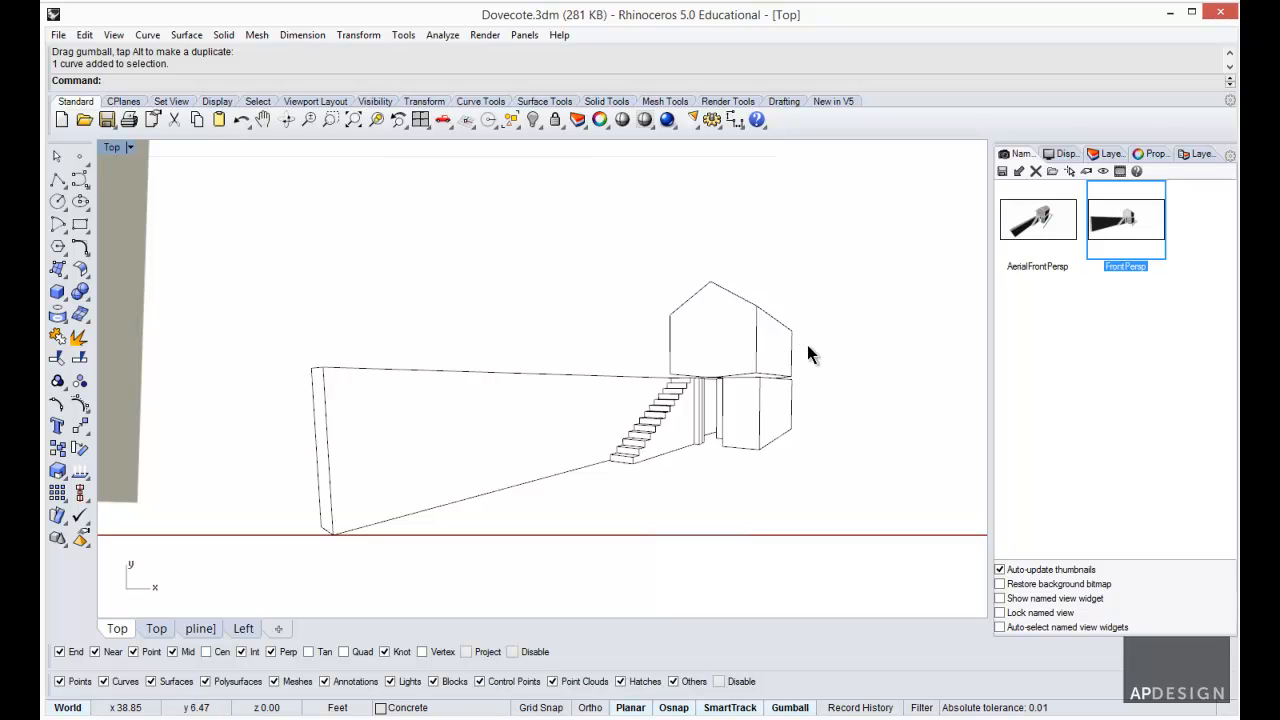
# - Create a sublayer named Heavy under the Make2D layer
pyautogui.click(1105, 156)
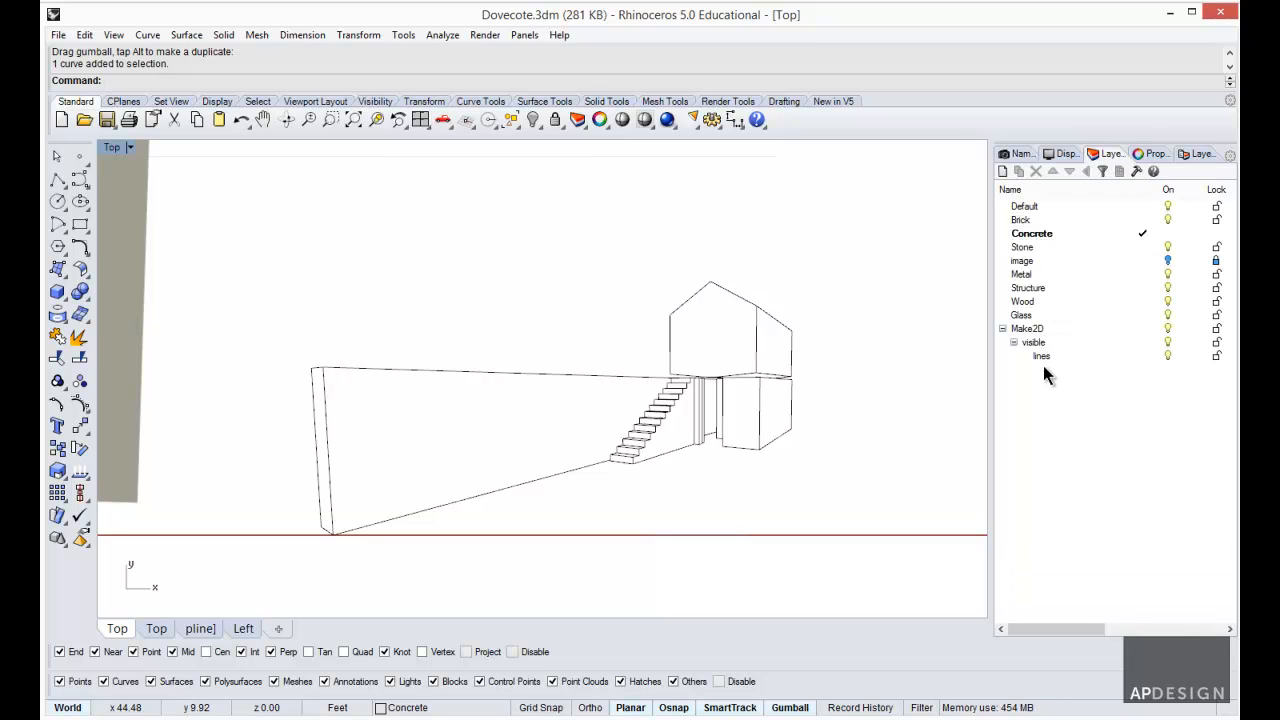
pyautogui.click(1029, 330)
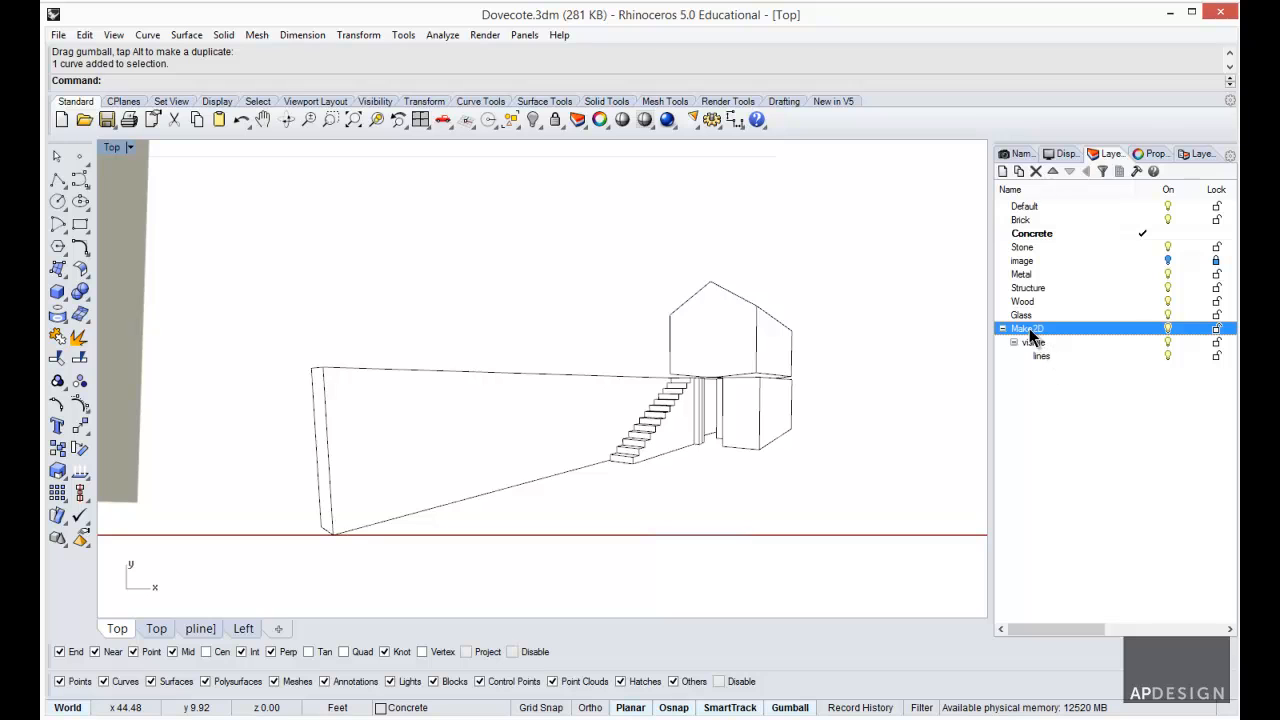
pyautogui.click(1019, 172)
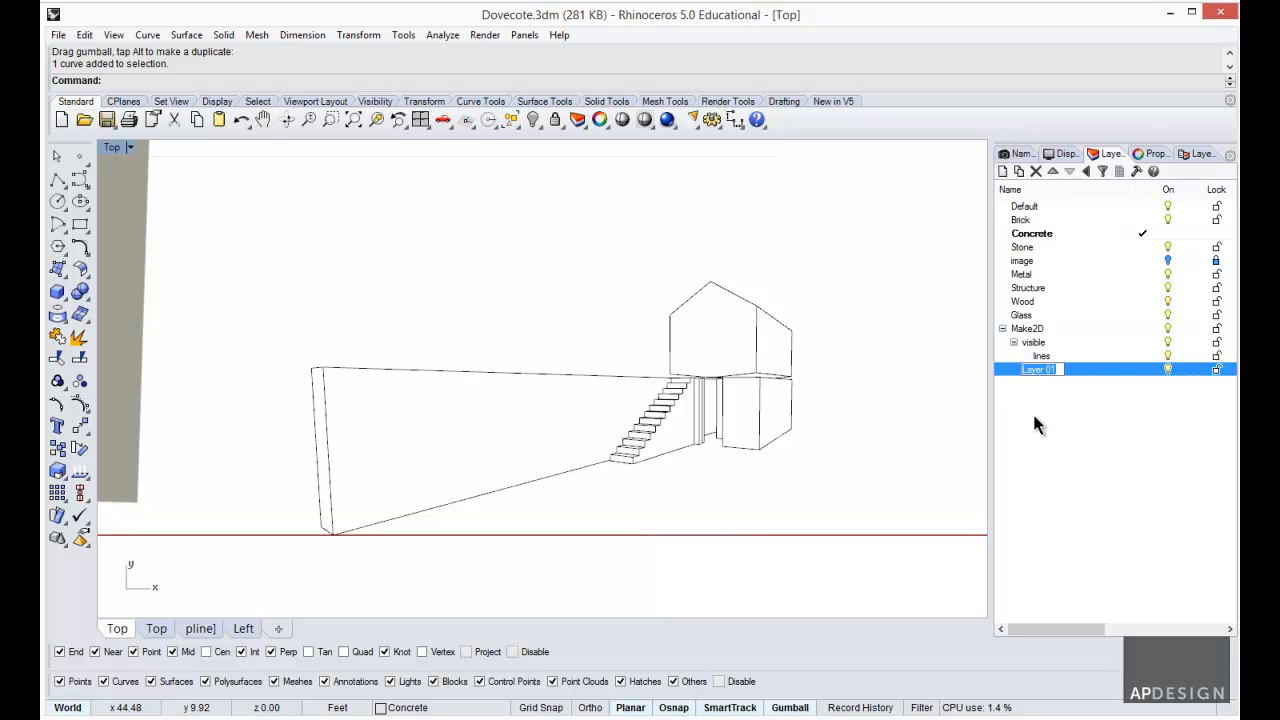
pyautogui.write('Heavy')
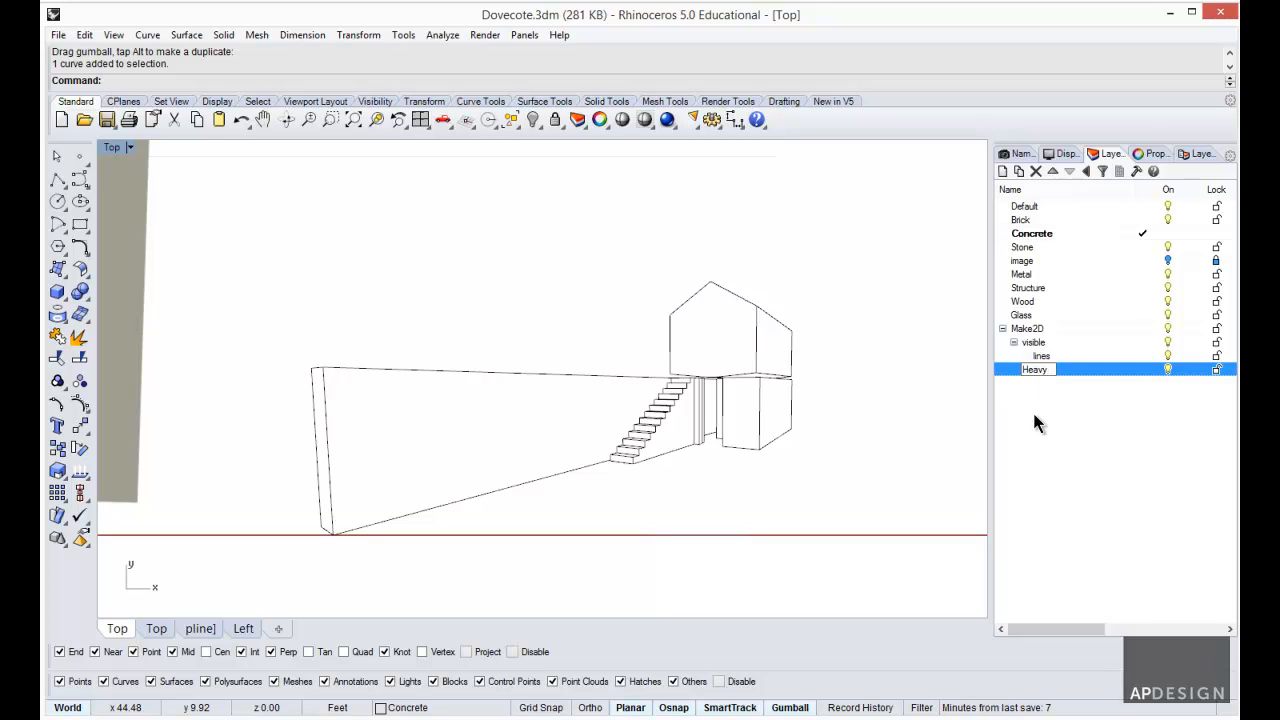
pyautogui.click(1033, 400)
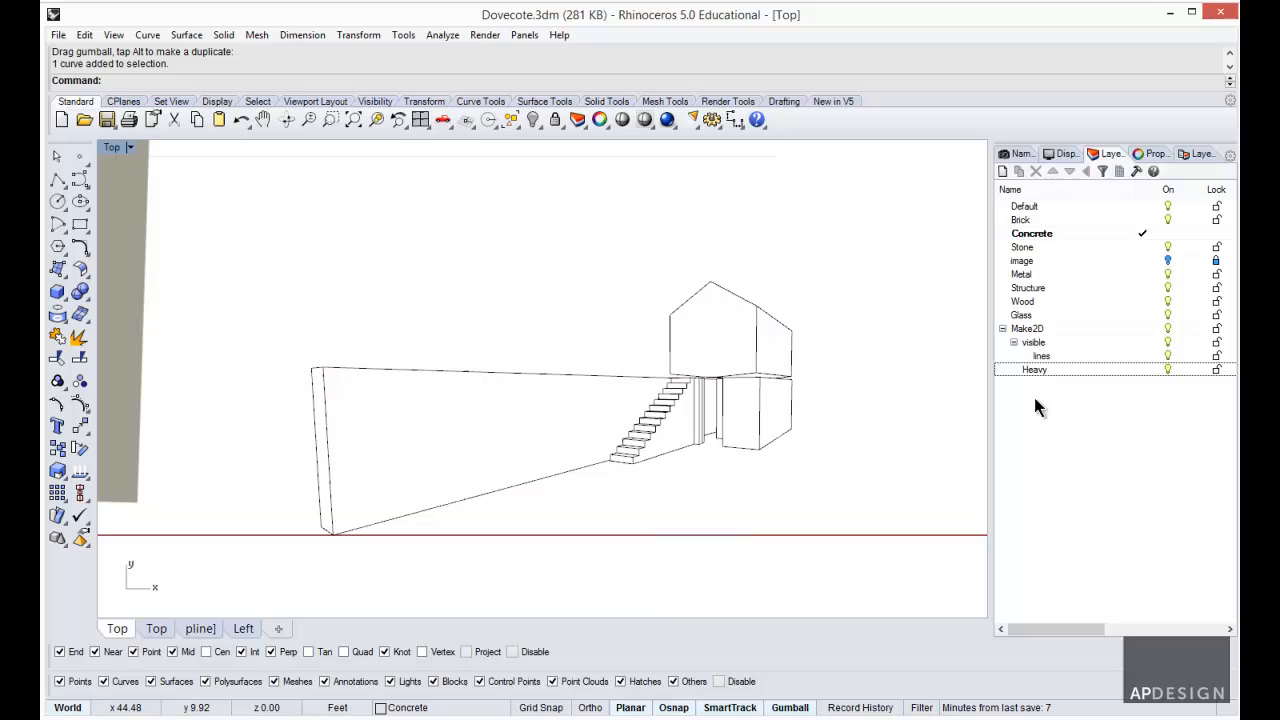
# - Add two more layers named Medium and Light and nest them under Make2D alongside Heavy
pyautogui.click(1006, 171)
pyautogui.write('Medium')
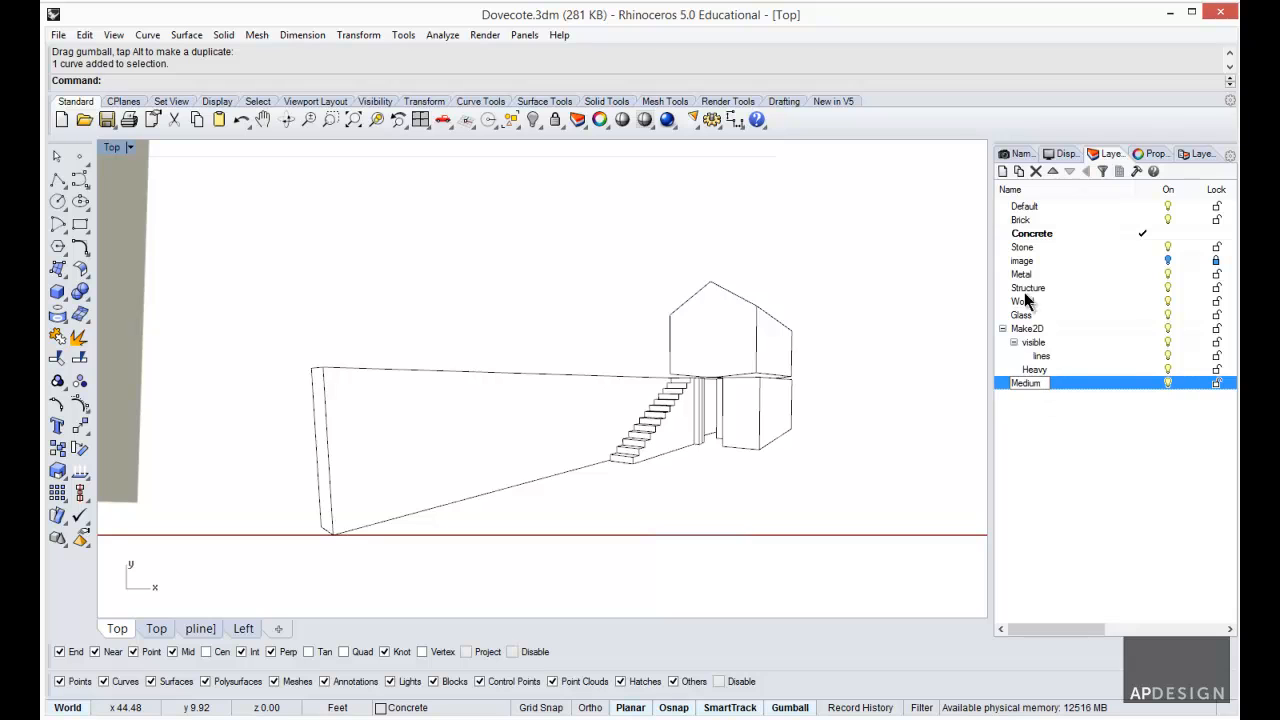
pyautogui.click(1004, 171)
pyautogui.write('Light')
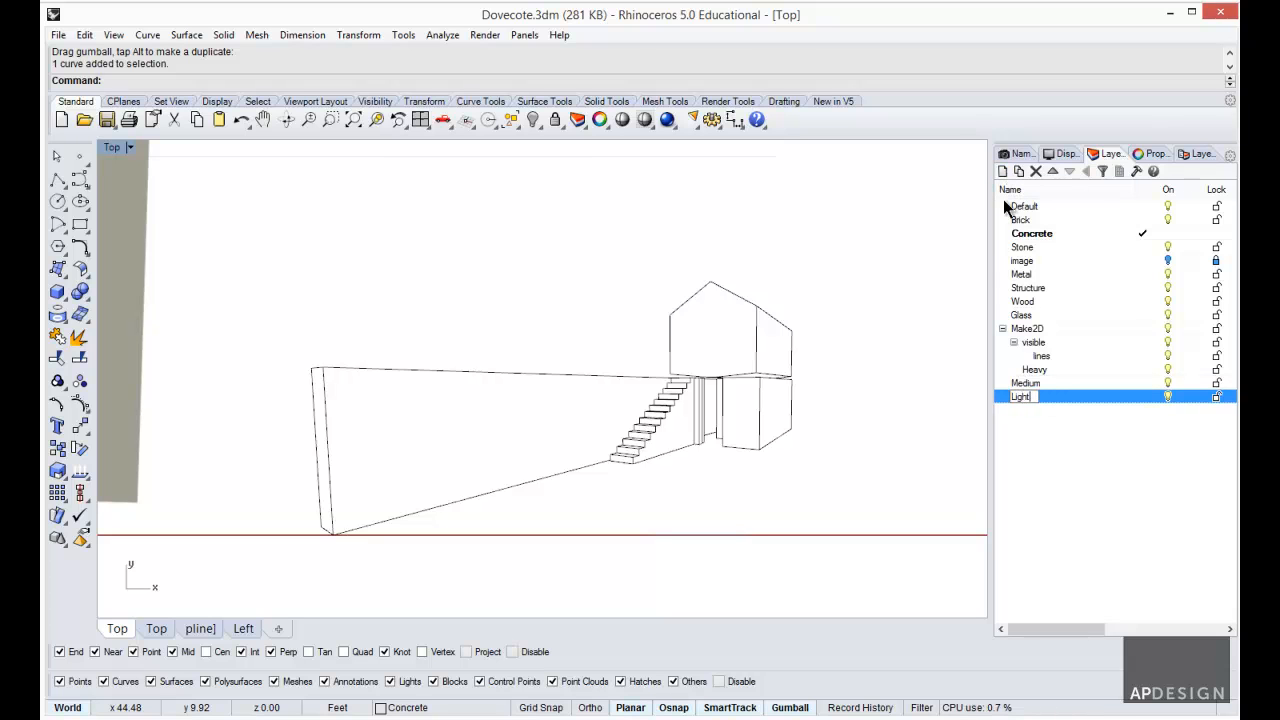
pyautogui.press('Return')
pyautogui.moveTo(1042, 370); pyautogui.dragTo(1027, 329)
pyautogui.moveTo(1042, 372); pyautogui.dragTo(1026, 330)
pyautogui.moveTo(1029, 400); pyautogui.dragTo(1027, 330)
pyautogui.click(1086, 439)
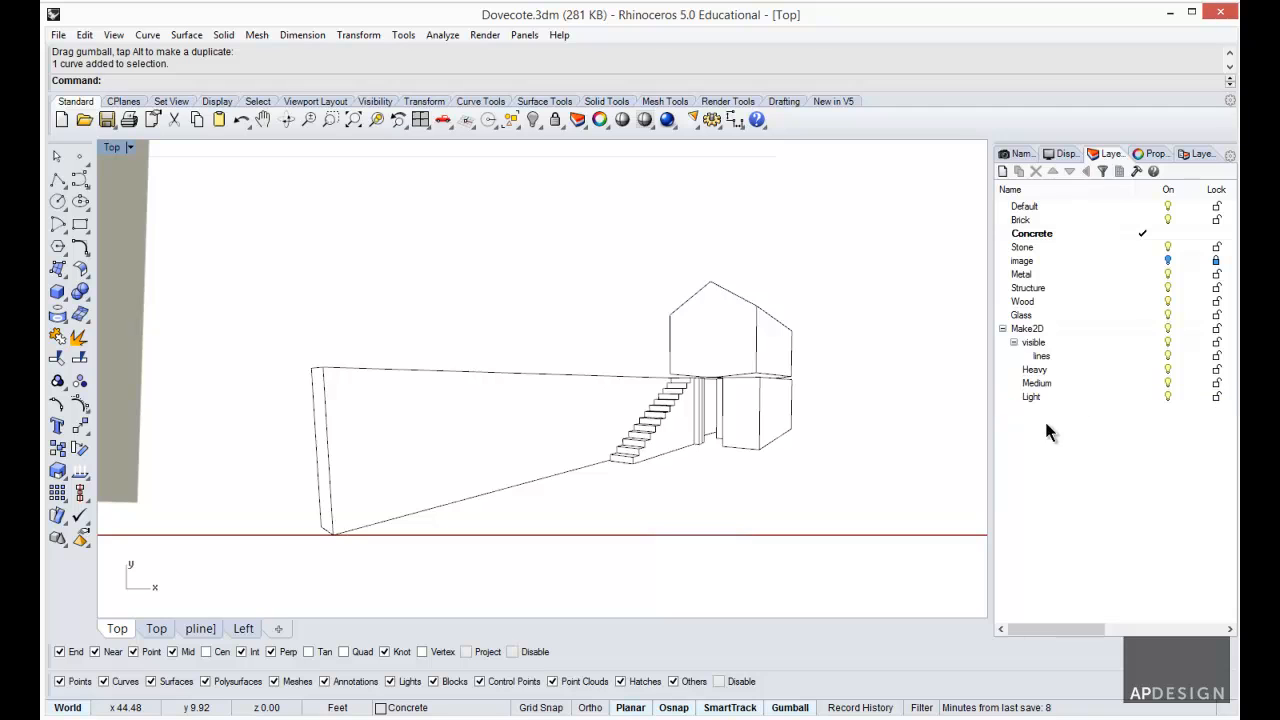
# - Expose the print width settings in the layer list and set the Heavy layer's print width to 0.60 mm
pyautogui.moveTo(993, 414); pyautogui.dragTo(853, 429)
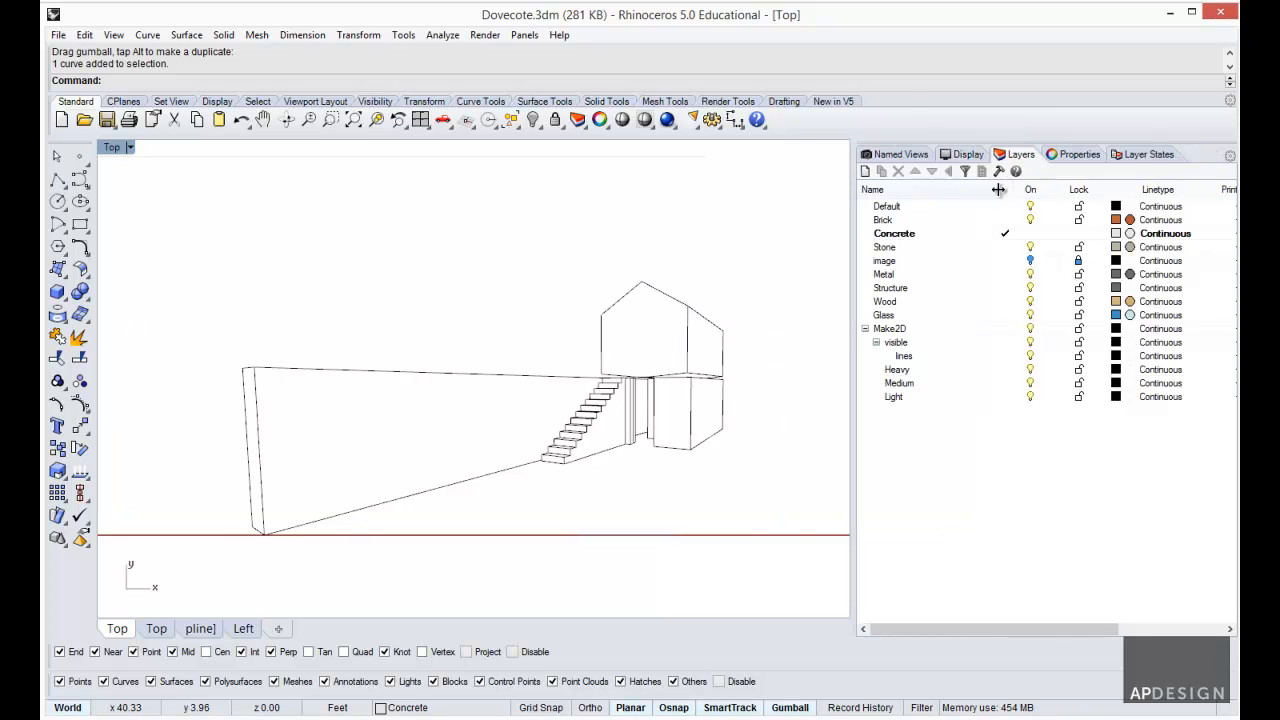
pyautogui.moveTo(1008, 190); pyautogui.dragTo(964, 190)
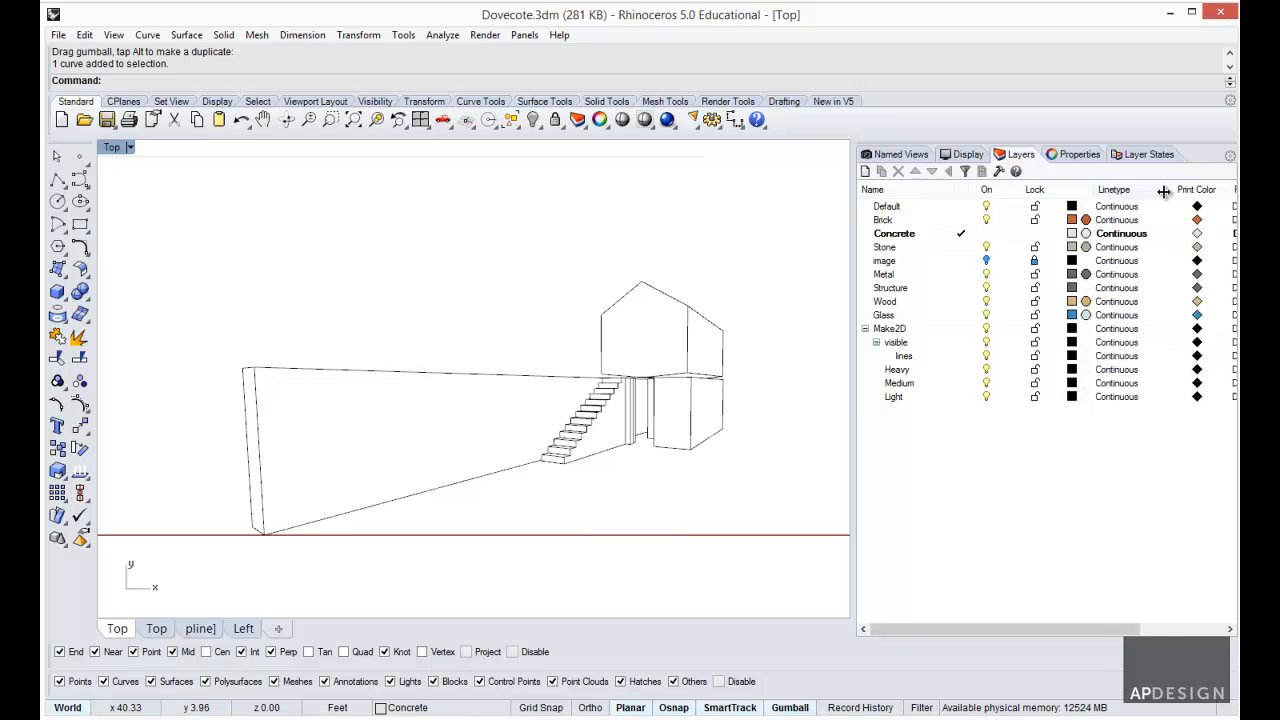
pyautogui.moveTo(1168, 190); pyautogui.dragTo(1110, 193)
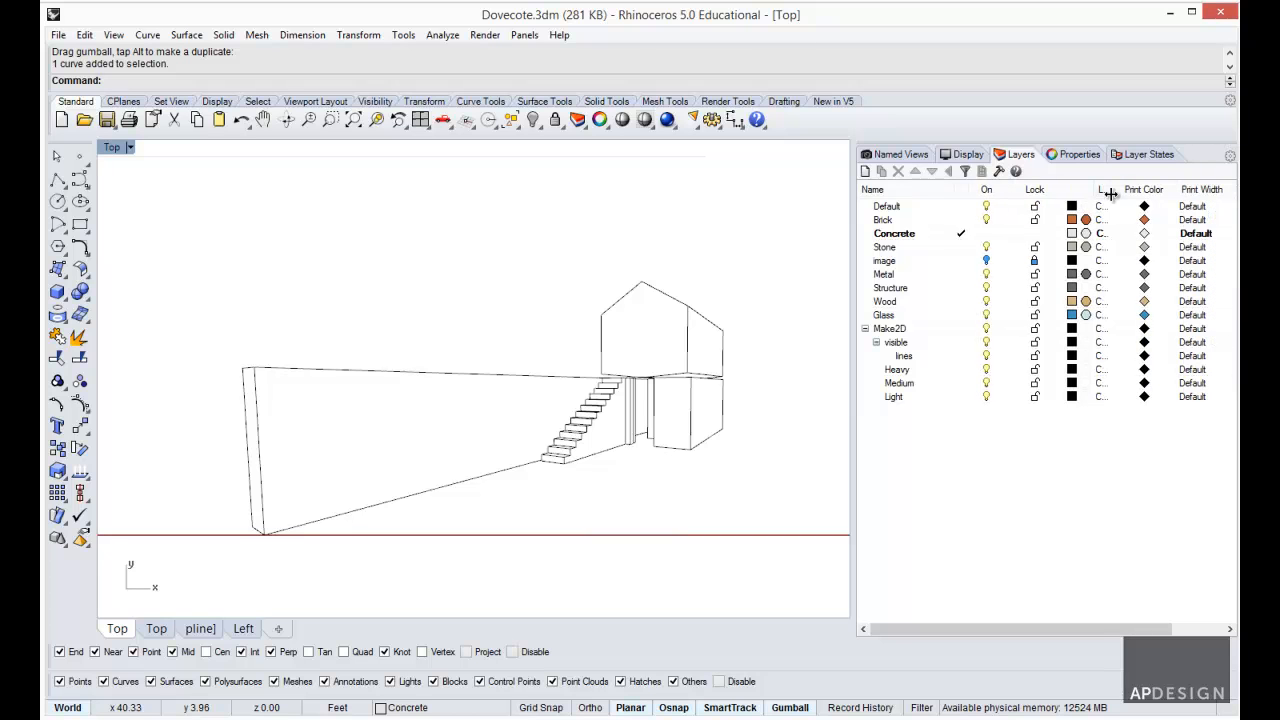
pyautogui.click(1193, 370)
pyautogui.click(724, 372)
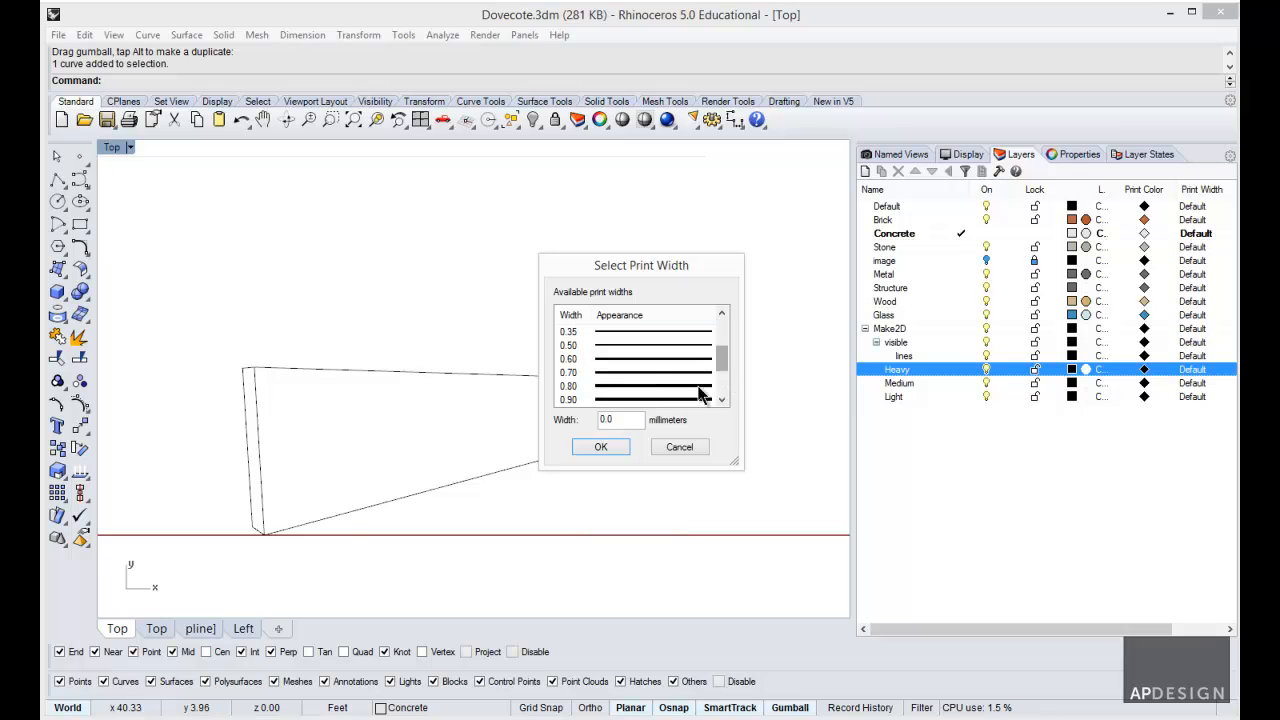
pyautogui.click(632, 363)
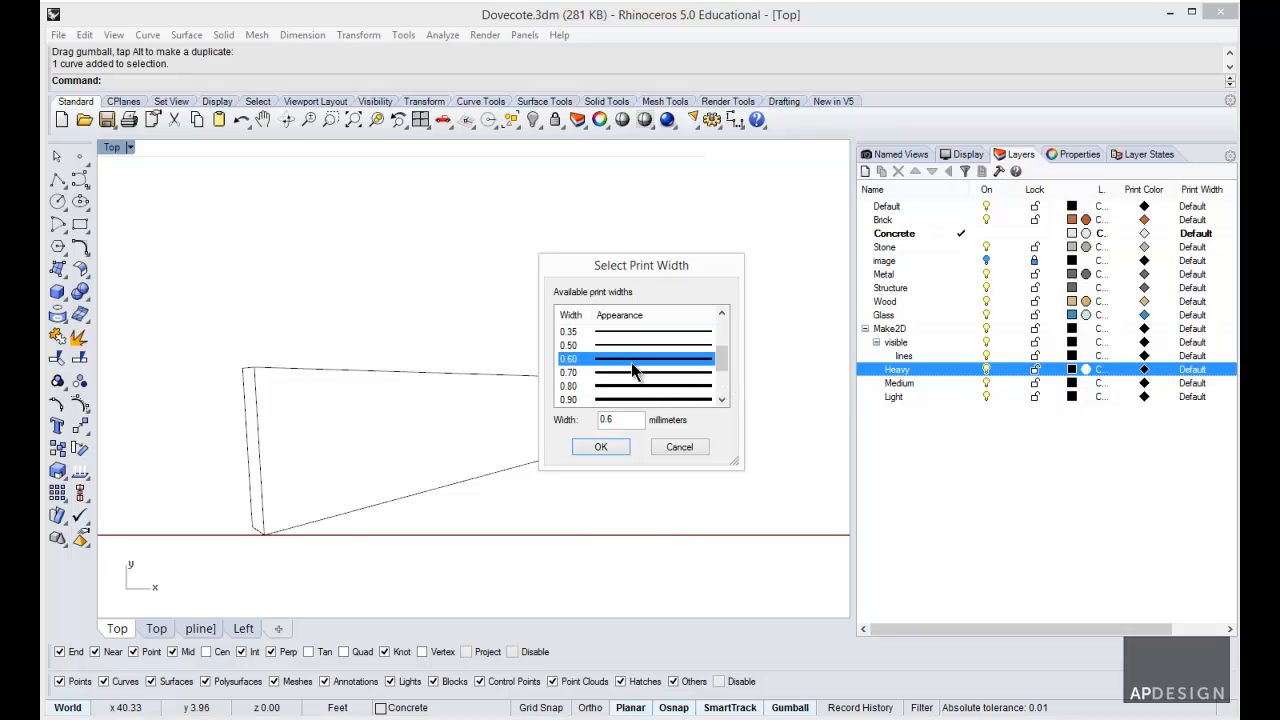
pyautogui.click(603, 452)
# - Set the print width of the Medium layer to 0.30 mm and of the Light layer to Hairline
pyautogui.click(1175, 384)
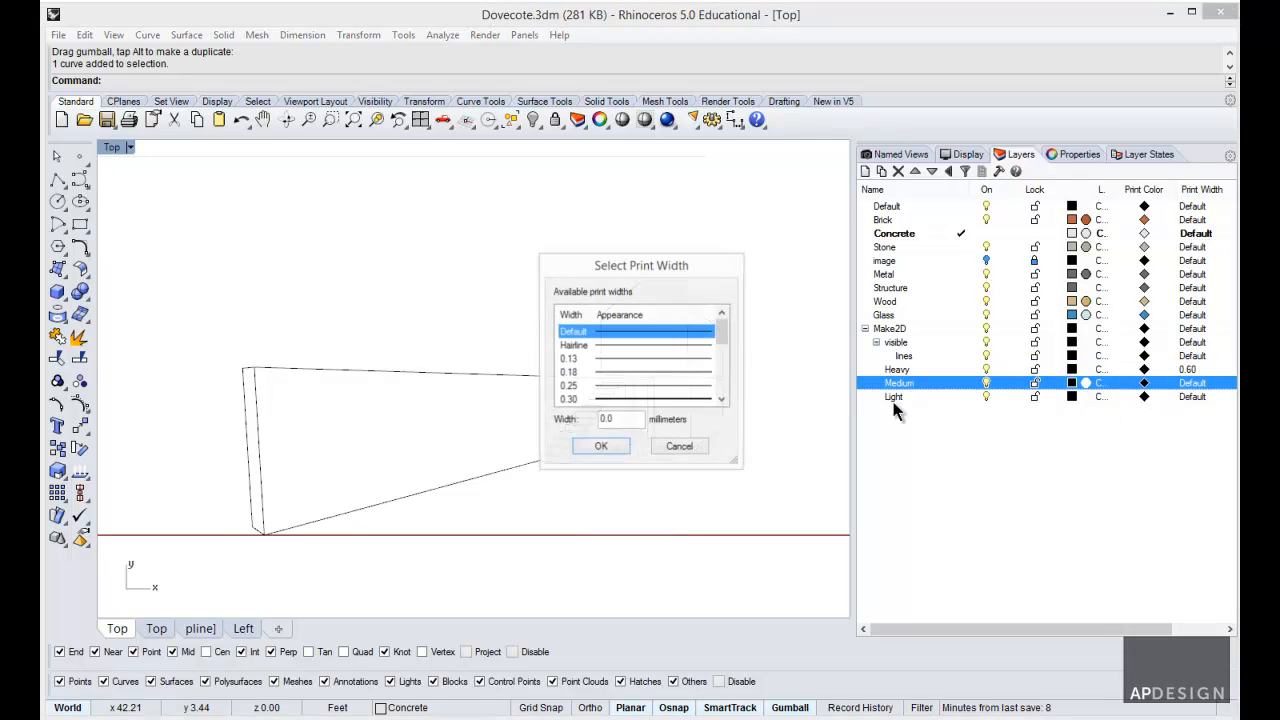
pyautogui.click(605, 399)
pyautogui.click(603, 447)
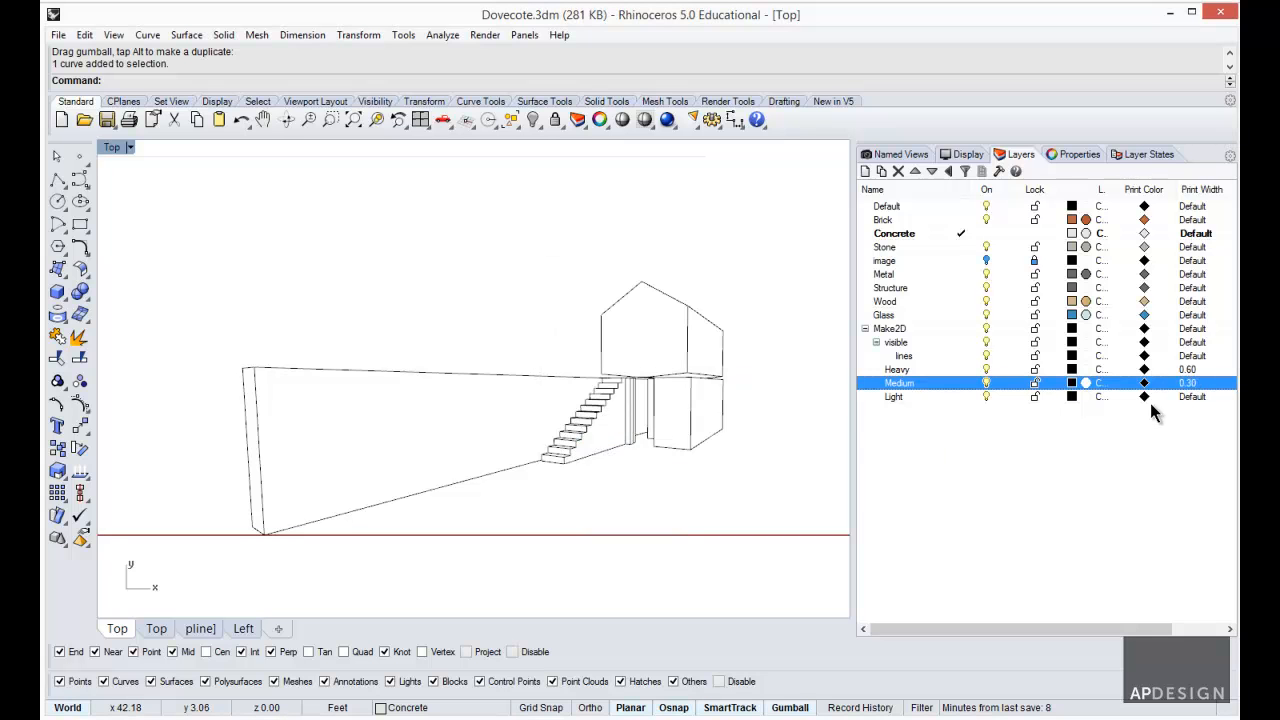
pyautogui.click(1182, 397)
pyautogui.click(623, 346)
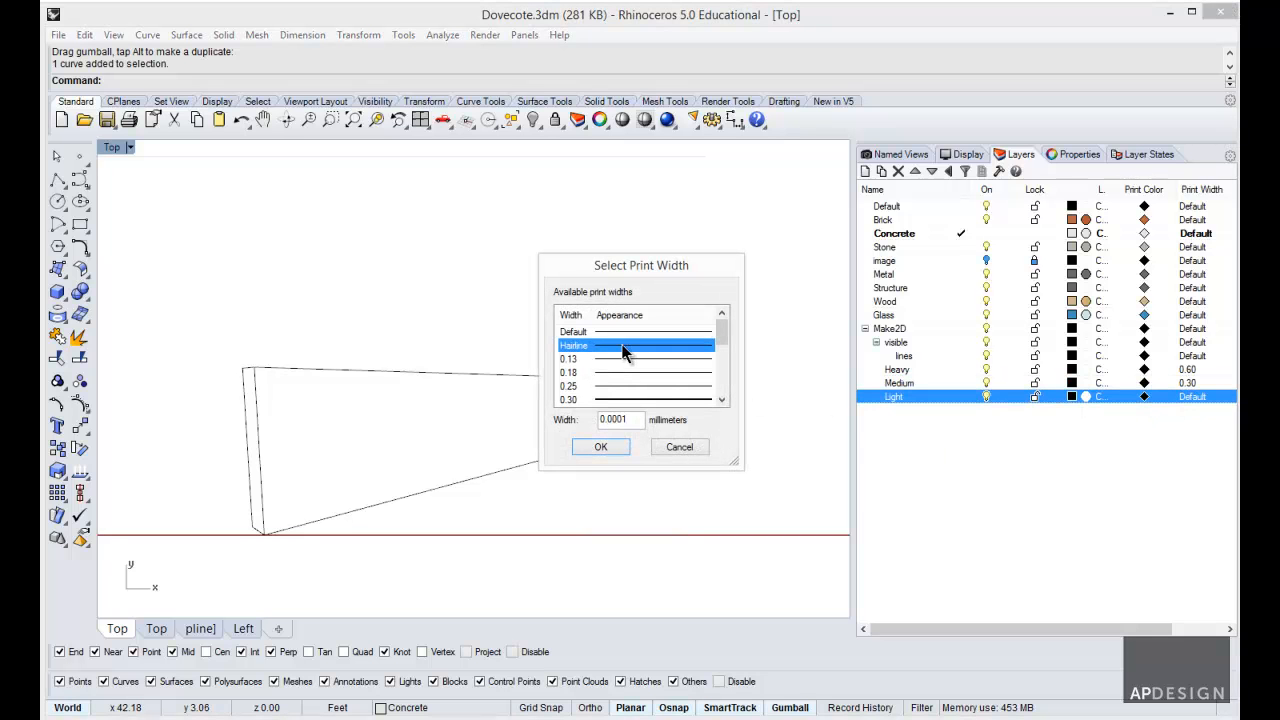
pyautogui.click(601, 447)
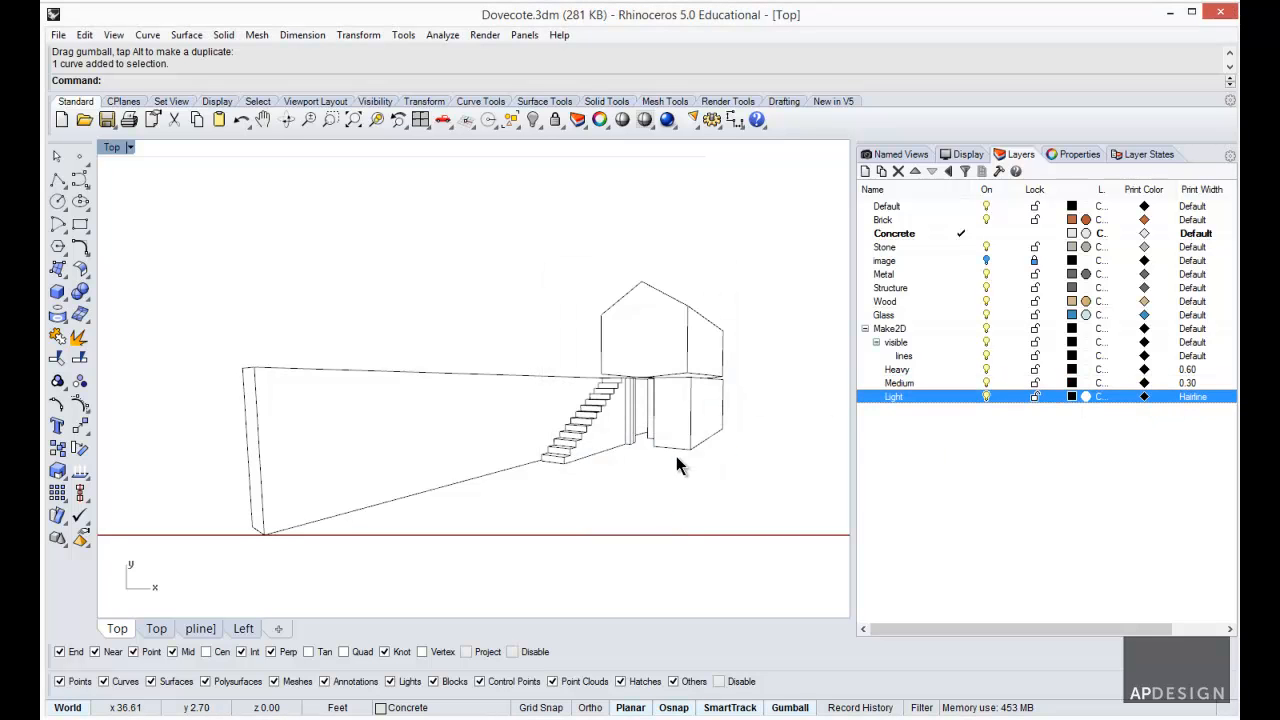
# - Select the outline curves of the house and the top and far end of the wall, and move them to the Heavy layer
pyautogui.click(679, 454)
pyautogui.click(736, 436)
pyautogui.scroll(2, 727, 422)
pyautogui.moveTo(748, 402); pyautogui.dragTo(706, 380)
pyautogui.keyDown('shift'); pyautogui.moveTo(745, 269); pyautogui.dragTo(680, 204); pyautogui.keyUp('shift')
pyautogui.keyDown('shift'); pyautogui.click(603, 174); pyautogui.keyUp('shift')
pyautogui.keyDown('shift'); pyautogui.click(535, 178); pyautogui.keyUp('shift')
pyautogui.keyDown('shift'); pyautogui.click(490, 277); pyautogui.keyUp('shift')
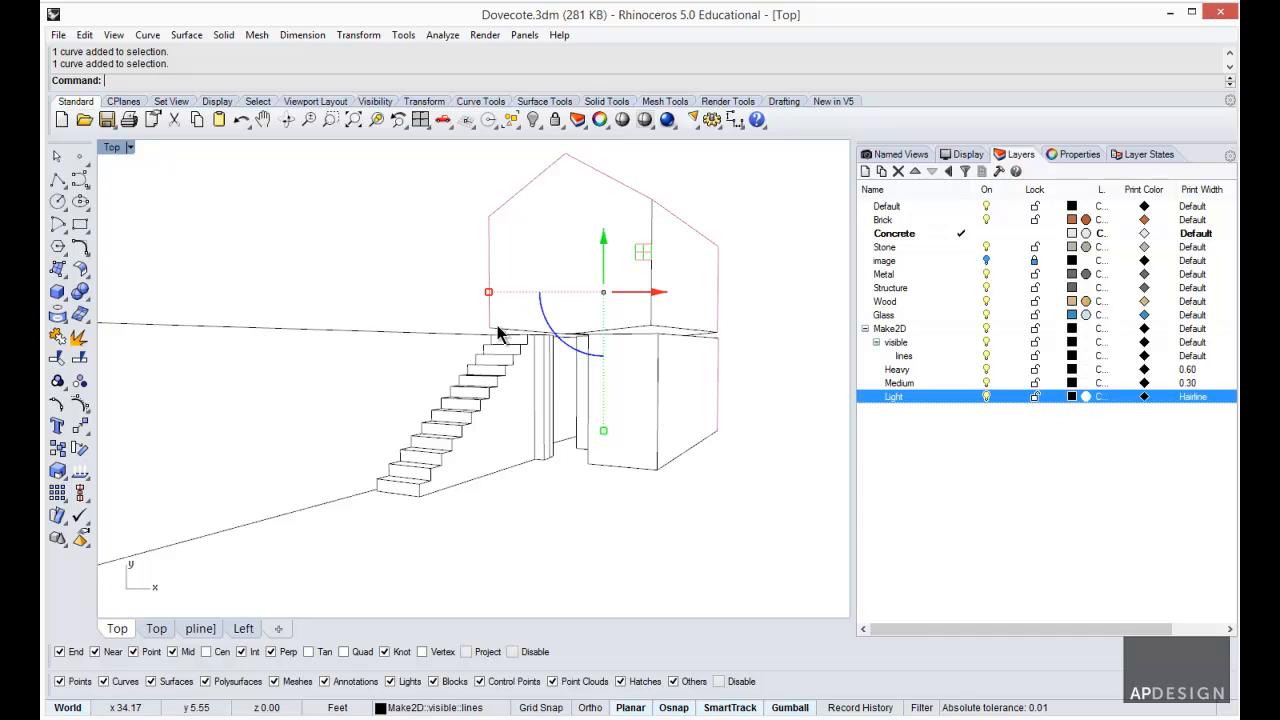
pyautogui.scroll(-2, 513, 330)
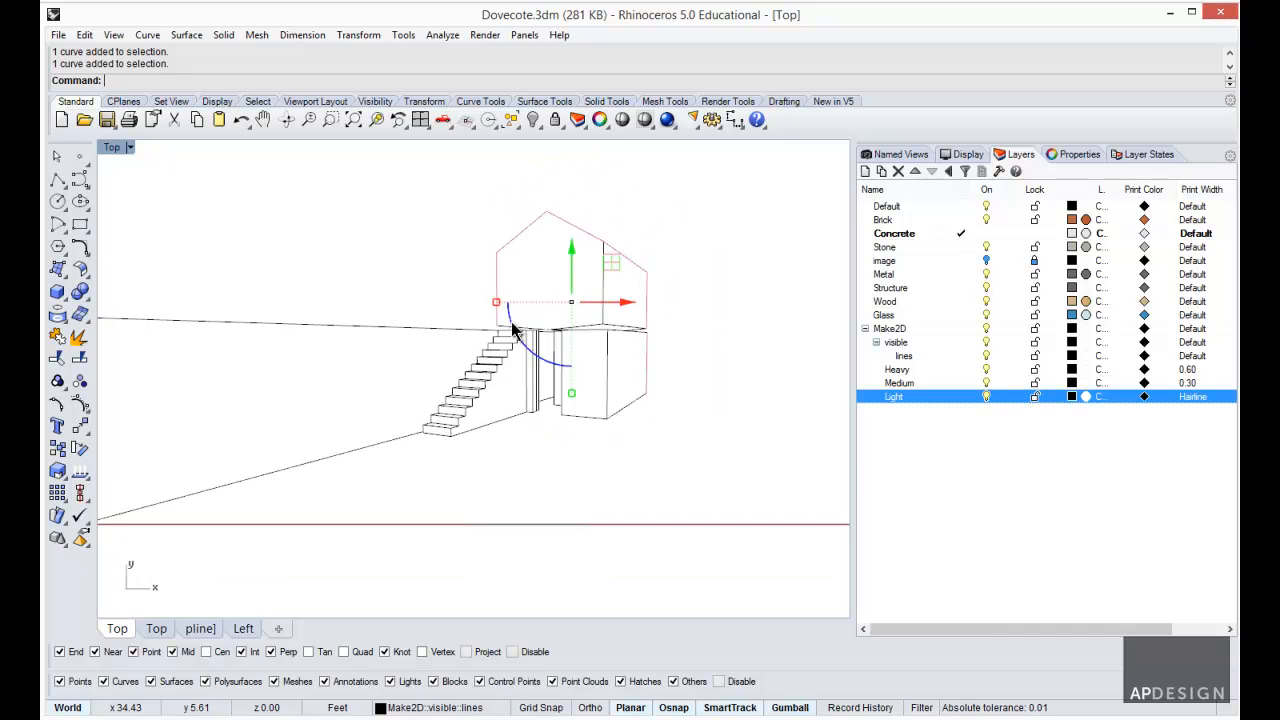
pyautogui.keyDown('shift'); pyautogui.click(458, 333); pyautogui.keyUp('shift')
pyautogui.scroll(-6, 426, 394)
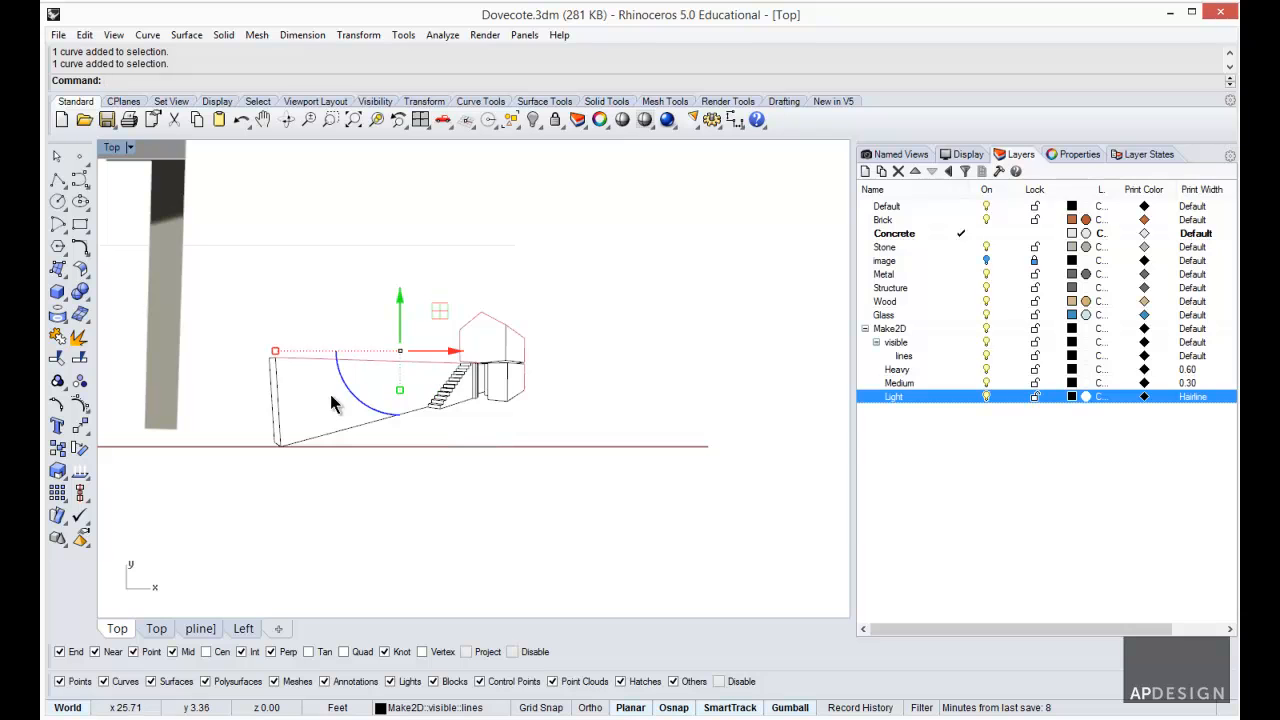
pyautogui.keyDown('shift'); pyautogui.click(271, 368); pyautogui.keyUp('shift')
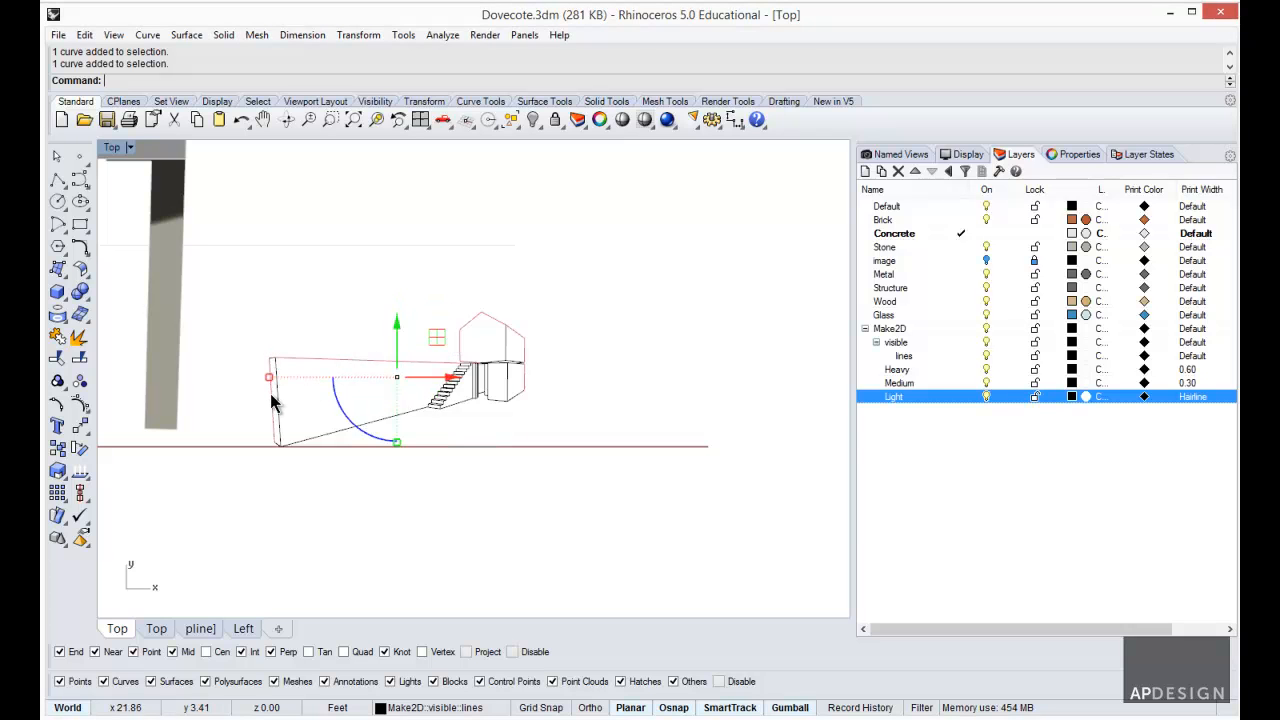
pyautogui.click(1189, 371)
pyautogui.rightClick(1189, 375)
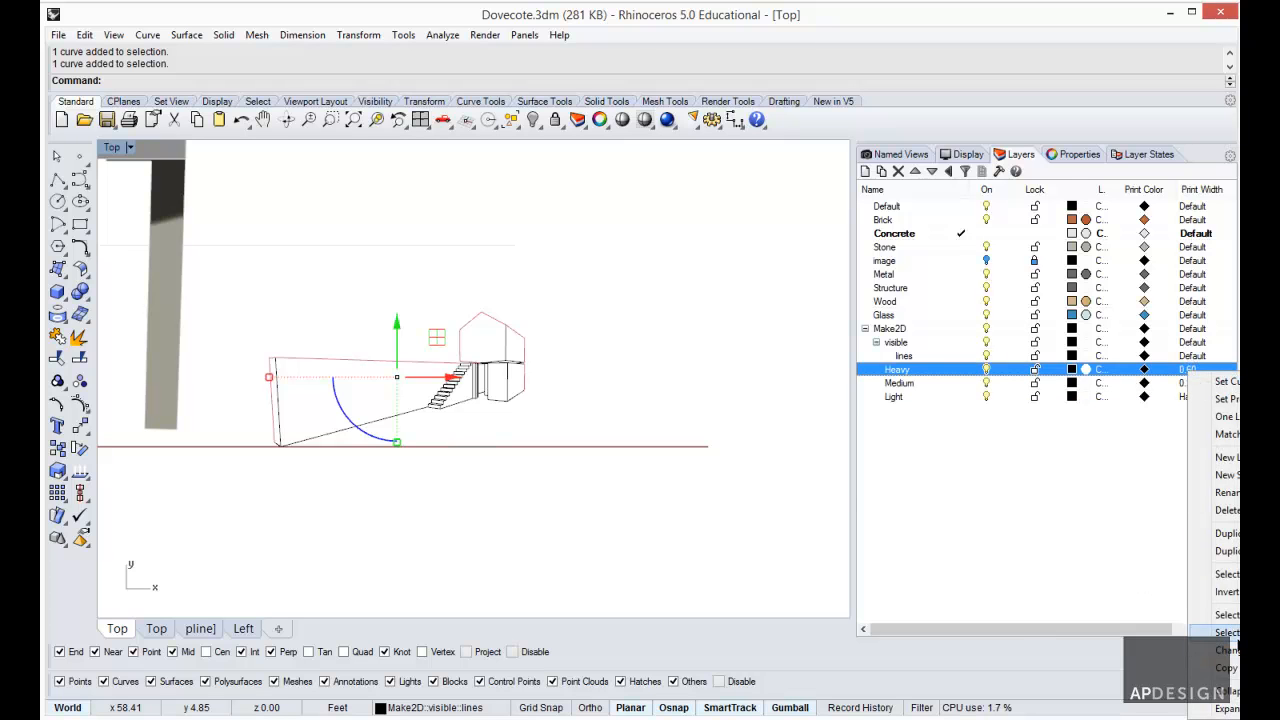
pyautogui.click(1200, 646)
pyautogui.press('Escape')
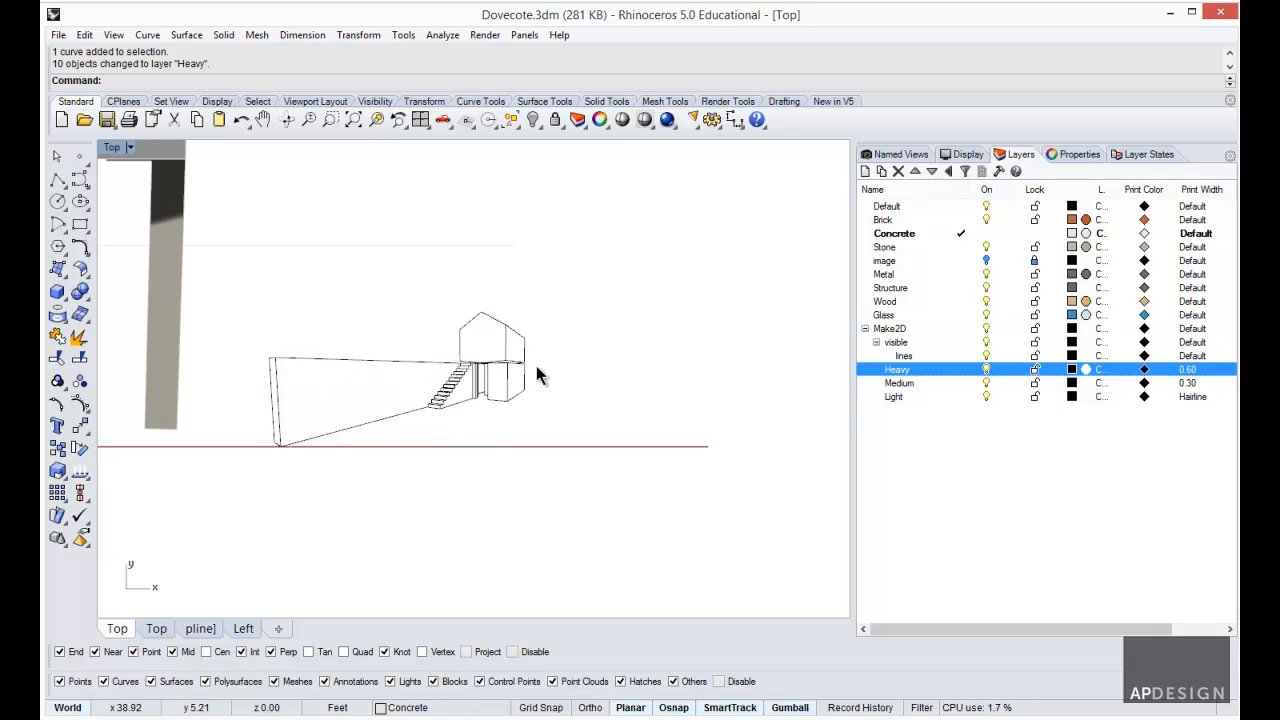
# - Turn on PrintDisplay for the model viewports and inspect the line weights around the house outline and stairs
pyautogui.scroll(3, 541, 375)
pyautogui.write('Print')
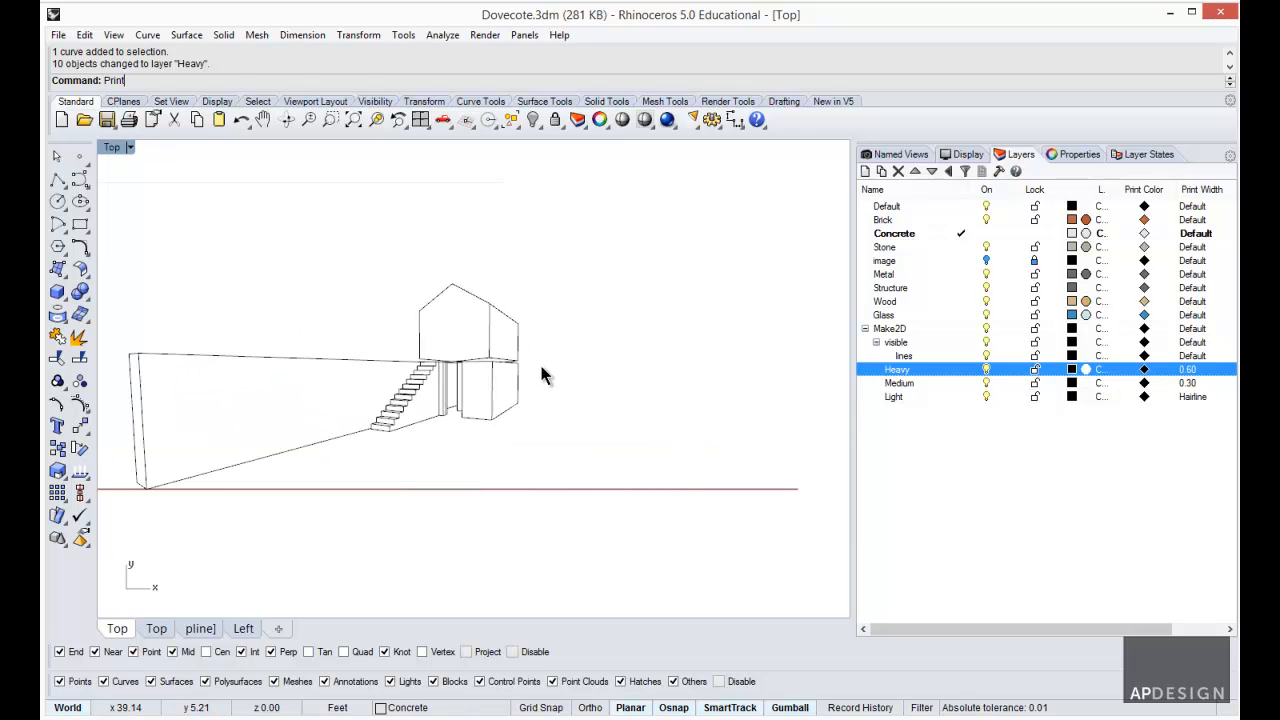
pyautogui.write('Display')
pyautogui.press('Return')
pyautogui.click(228, 80)
pyautogui.click(118, 80)
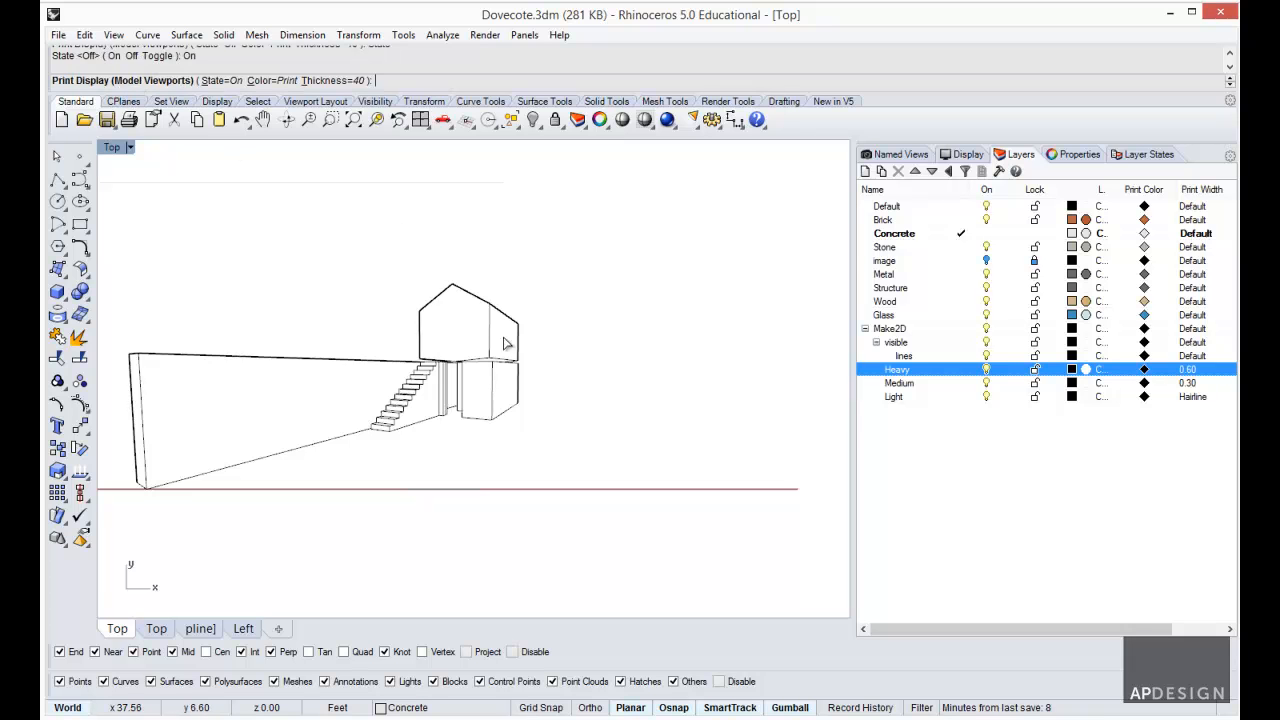
pyautogui.scroll(4, 493, 302)
pyautogui.scroll(-3, 520, 365)
pyautogui.scroll(2, 465, 354)
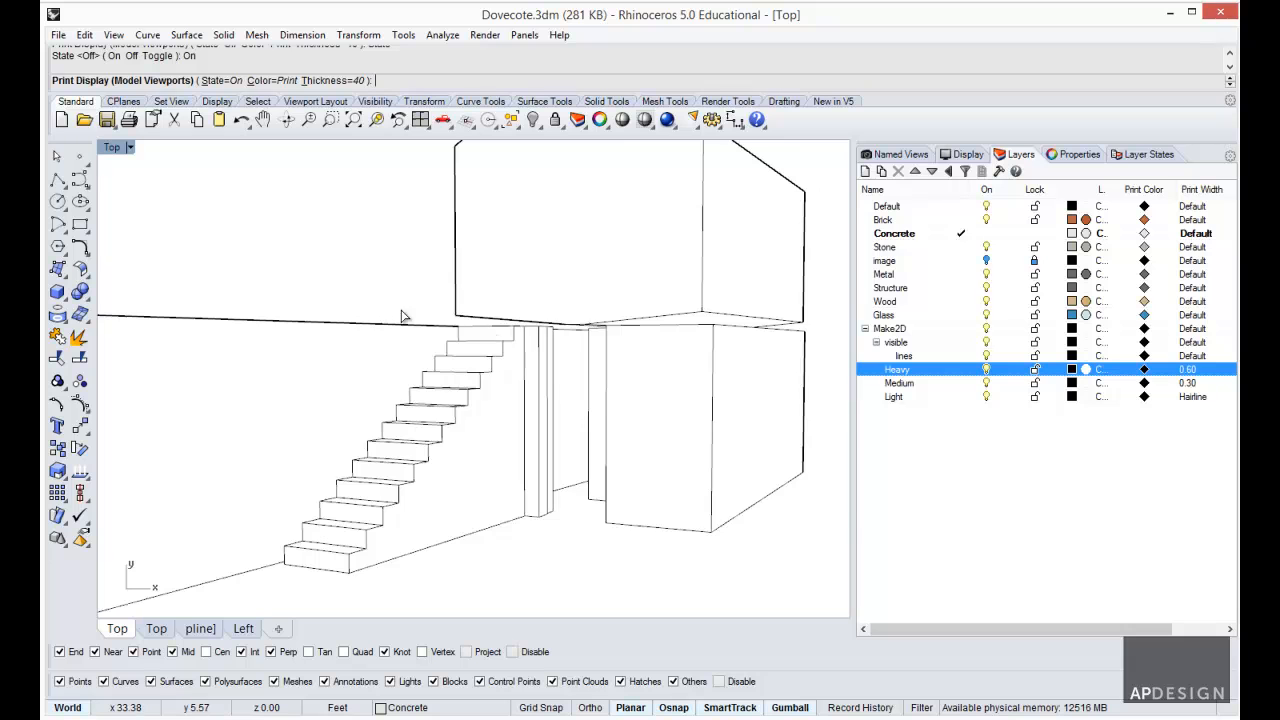
pyautogui.scroll(1, 430, 322)
pyautogui.scroll(1, 477, 338)
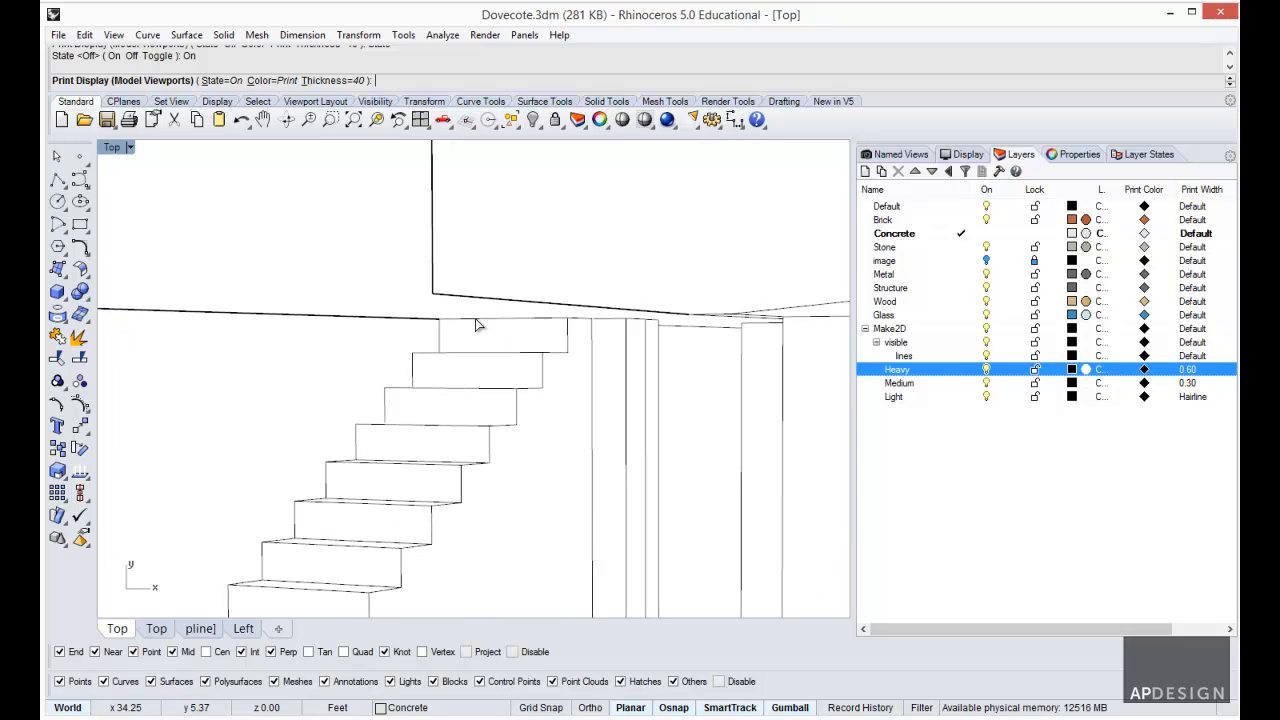
# - Move the short edge curves beneath the house, from the stair top to the lower volume, to the Heavy layer
pyautogui.press('Return')
pyautogui.click(475, 318)
pyautogui.moveTo(603, 326); pyautogui.dragTo(670, 333)
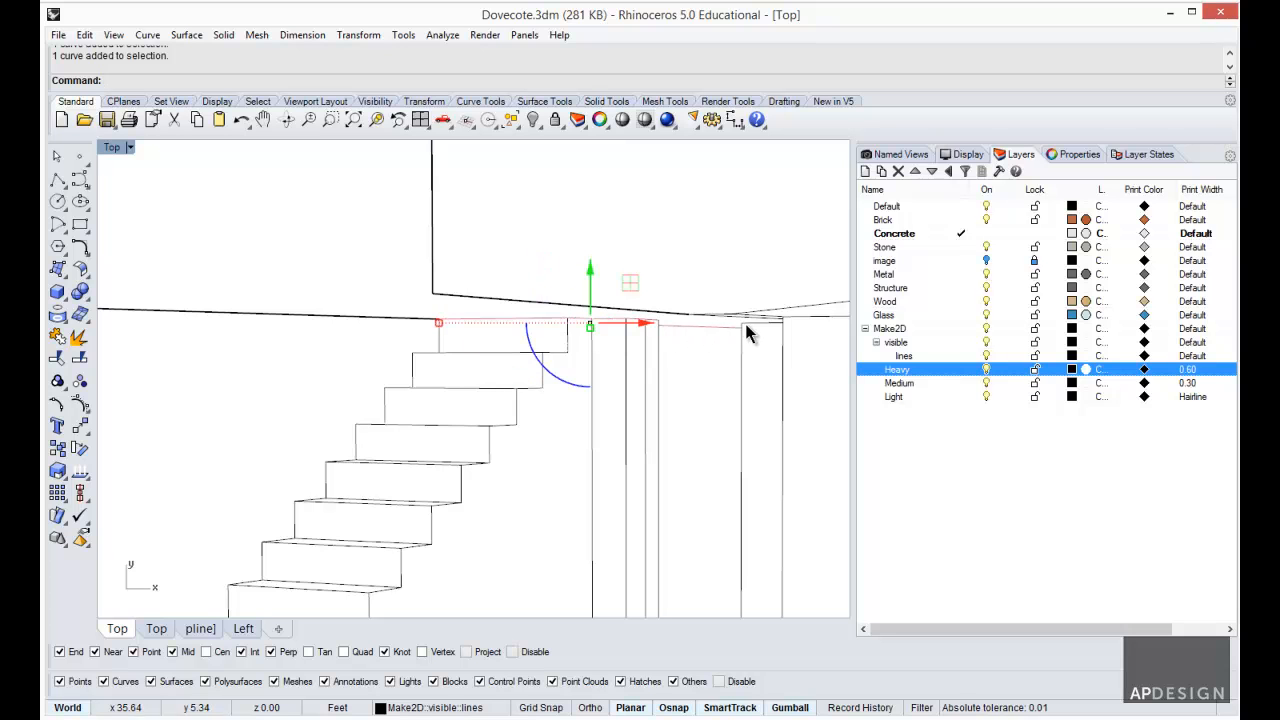
pyautogui.moveTo(753, 328); pyautogui.dragTo(752, 340)
pyautogui.scroll(-3, 751, 337)
pyautogui.scroll(1, 752, 340)
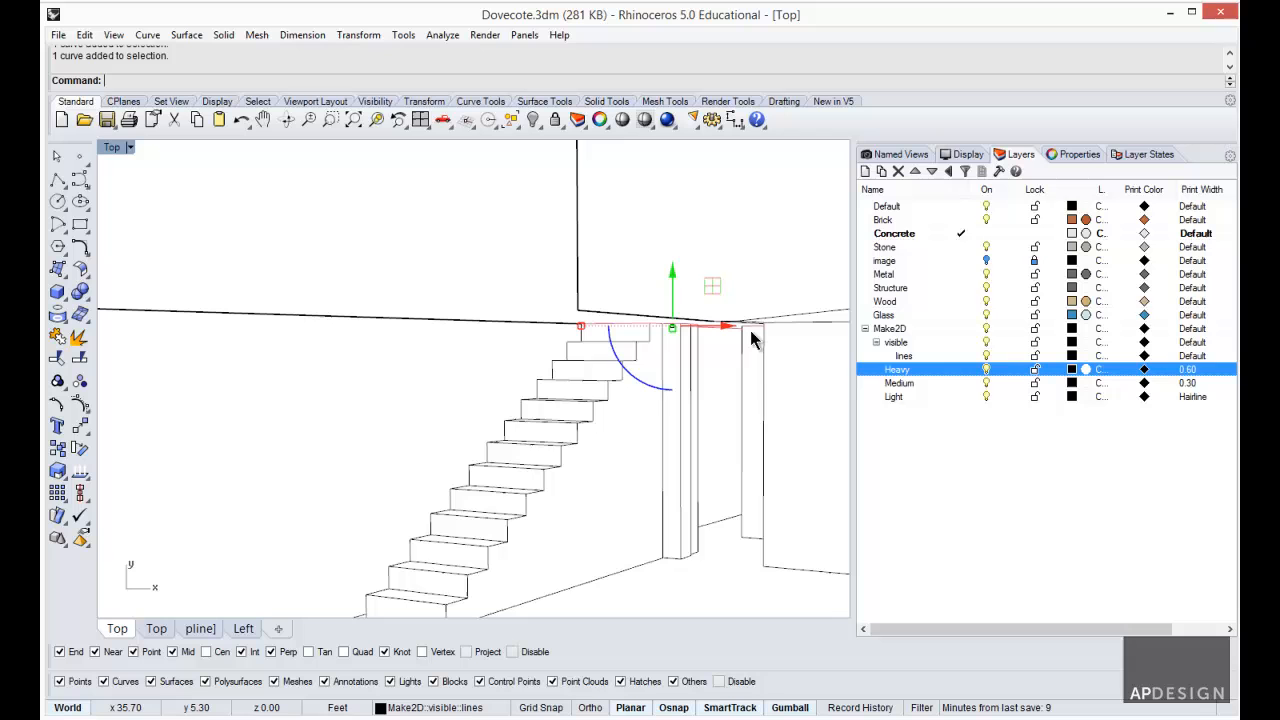
pyautogui.rightClick(938, 375)
pyautogui.click(1006, 648)
# - Select the base curves of the lower volume, doorway, stairs and long wall, including the wall's near end, and move them to the Medium layer
pyautogui.click(697, 410)
pyautogui.click(698, 396)
pyautogui.scroll(-11, 715, 371)
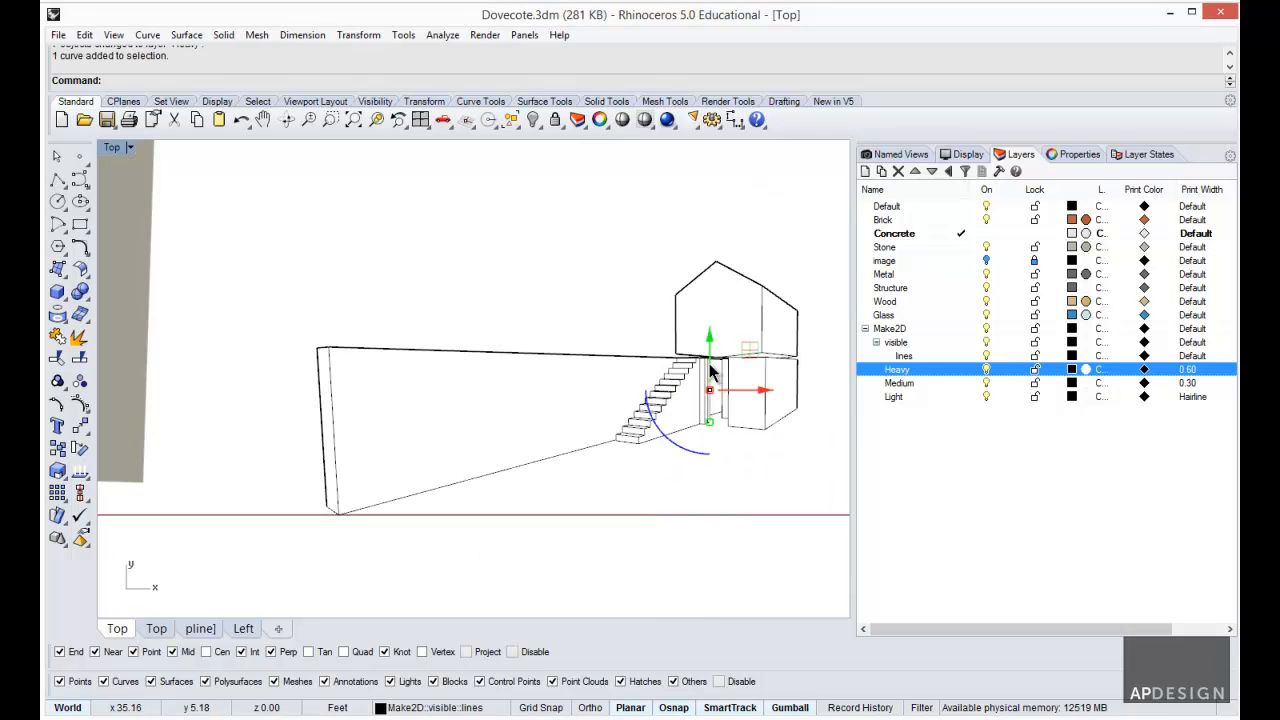
pyautogui.scroll(5, 796, 429)
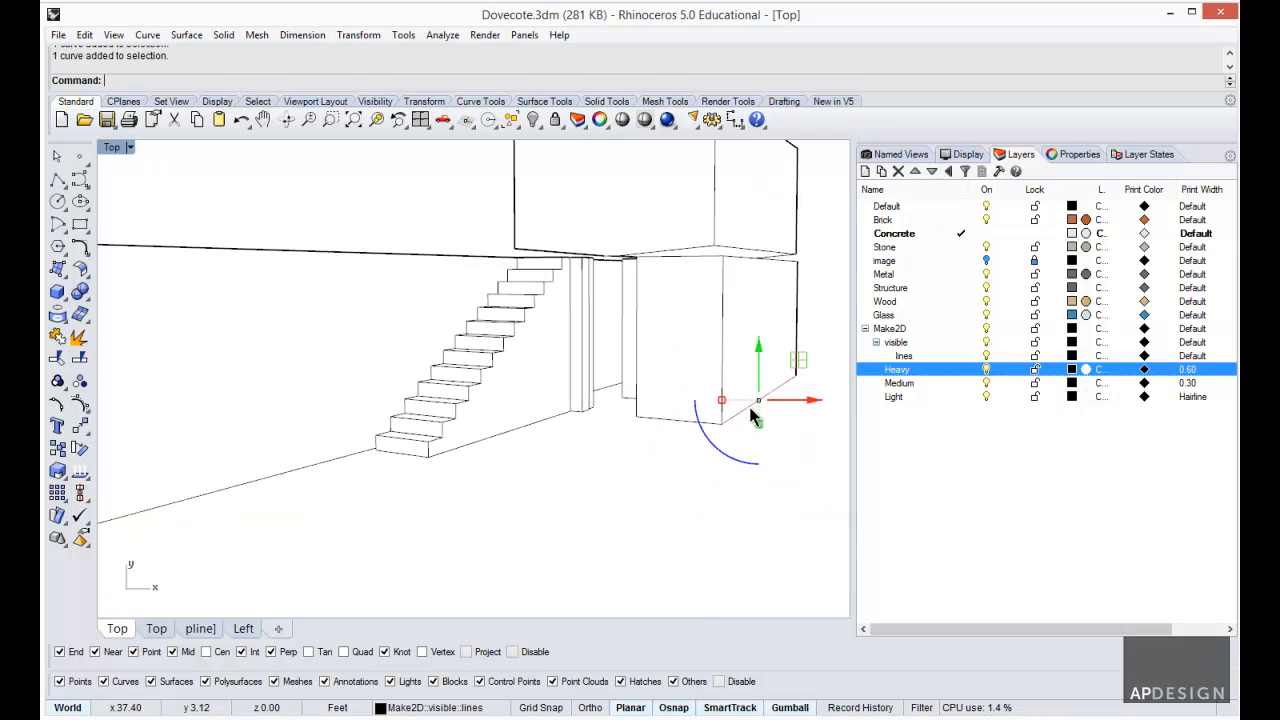
pyautogui.keyDown('shift'); pyautogui.click(628, 400); pyautogui.keyUp('shift')
pyautogui.keyDown('shift'); pyautogui.moveTo(610, 402); pyautogui.dragTo(610, 403); pyautogui.keyUp('shift')
pyautogui.keyDown('shift'); pyautogui.click(484, 435); pyautogui.keyUp('shift')
pyautogui.keyDown('shift'); pyautogui.click(397, 453); pyautogui.keyUp('shift')
pyautogui.keyDown('shift'); pyautogui.click(356, 453); pyautogui.keyUp('shift')
pyautogui.scroll(-12, 375, 460)
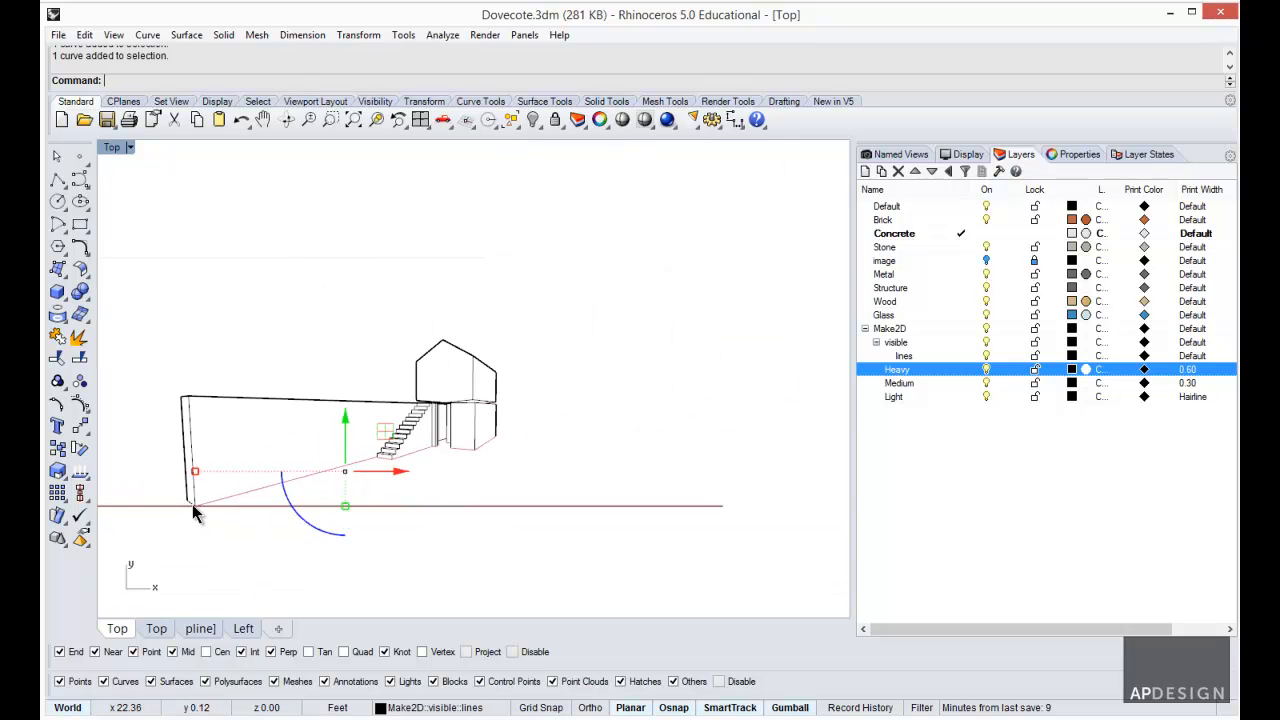
pyautogui.keyDown('shift'); pyautogui.click(192, 504); pyautogui.keyUp('shift')
pyautogui.scroll(6, 166, 527)
pyautogui.scroll(2, 166, 528)
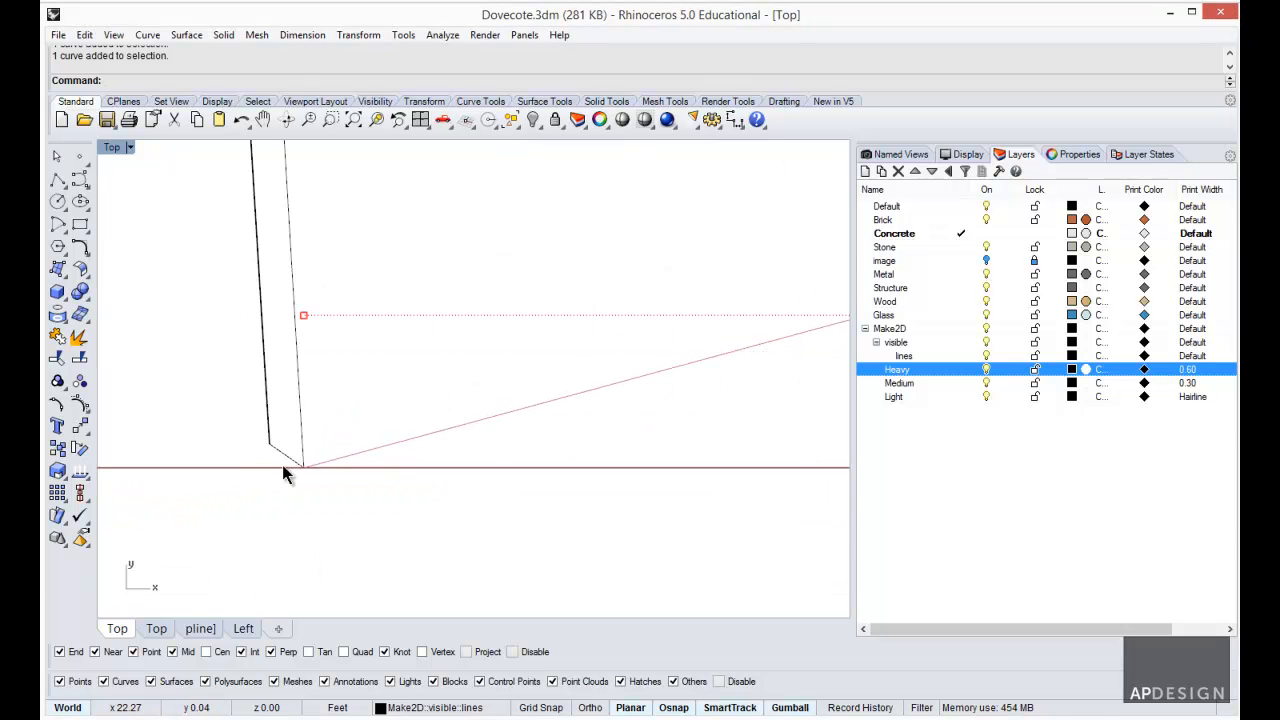
pyautogui.rightClick(925, 384)
pyautogui.click(1018, 662)
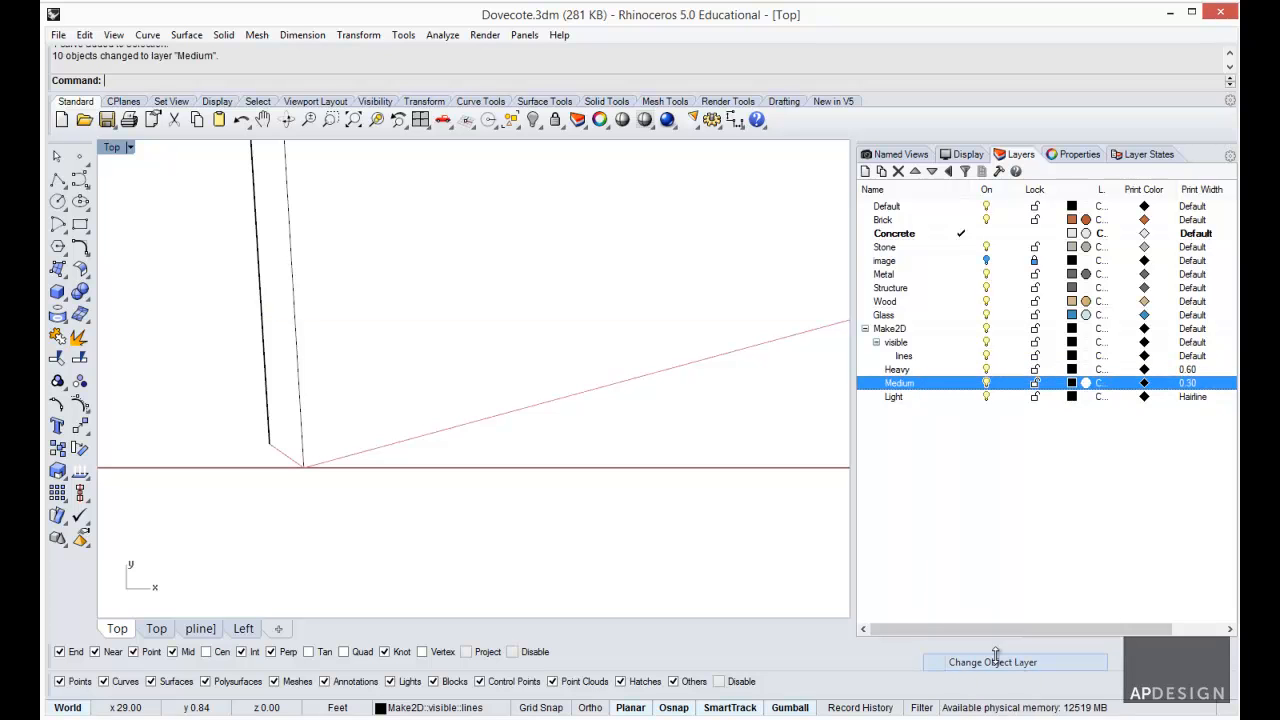
# - Move the remaining vertical edge curve of the opening beside the lower volume to the Medium layer
pyautogui.scroll(-6, 700, 495)
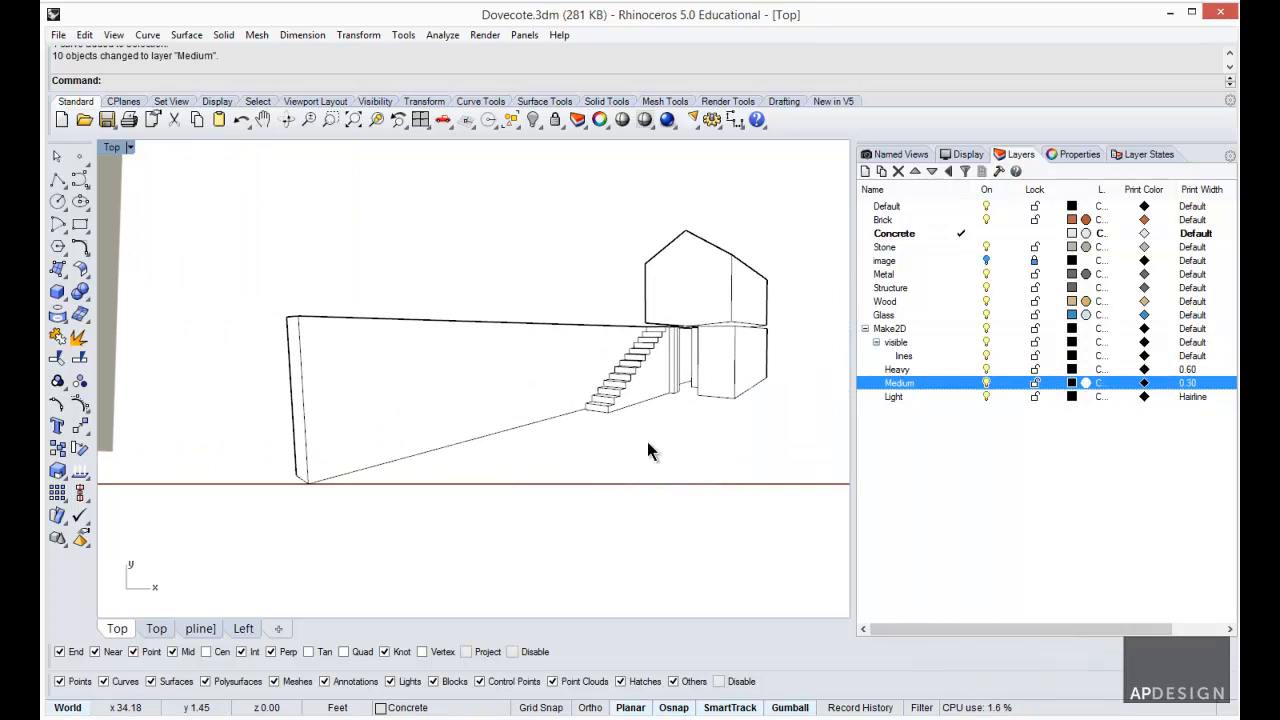
pyautogui.scroll(3, 698, 406)
pyautogui.click(692, 368)
pyautogui.rightClick(919, 377)
pyautogui.click(1000, 662)
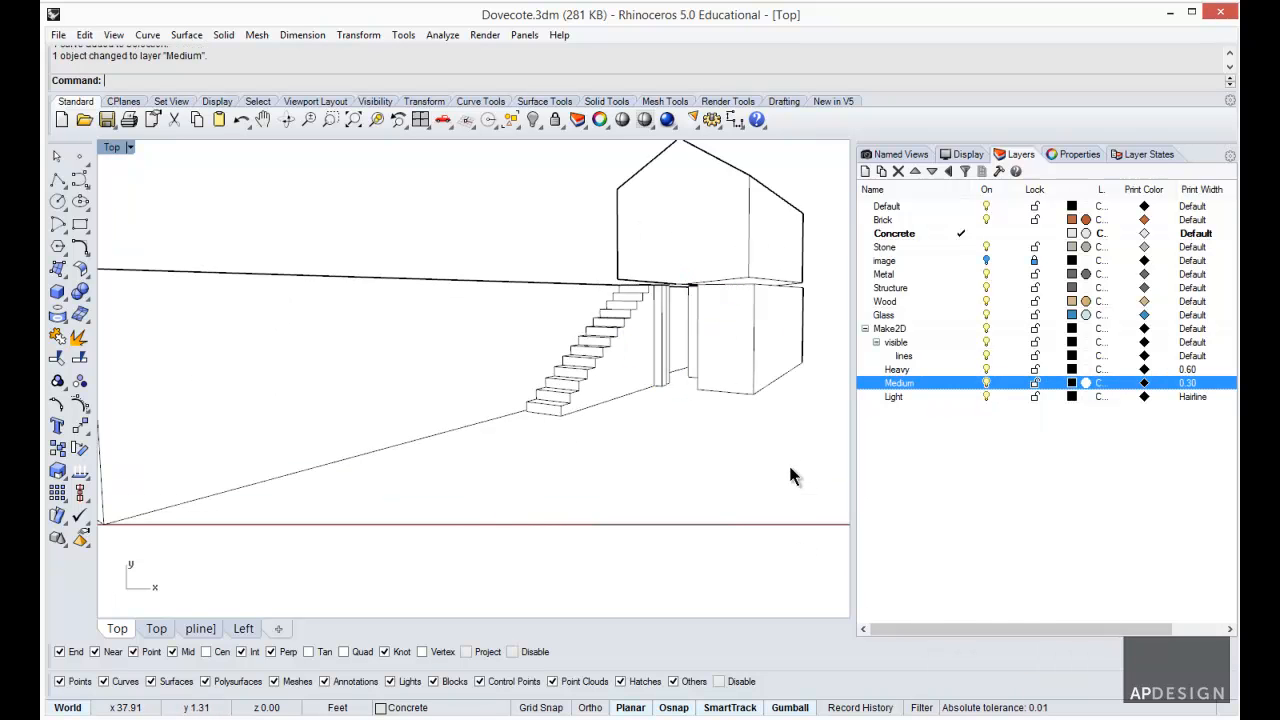
# - Select all curves still on the Make2D visible lines layer and move them to the Light layer
pyautogui.rightClick(916, 357)
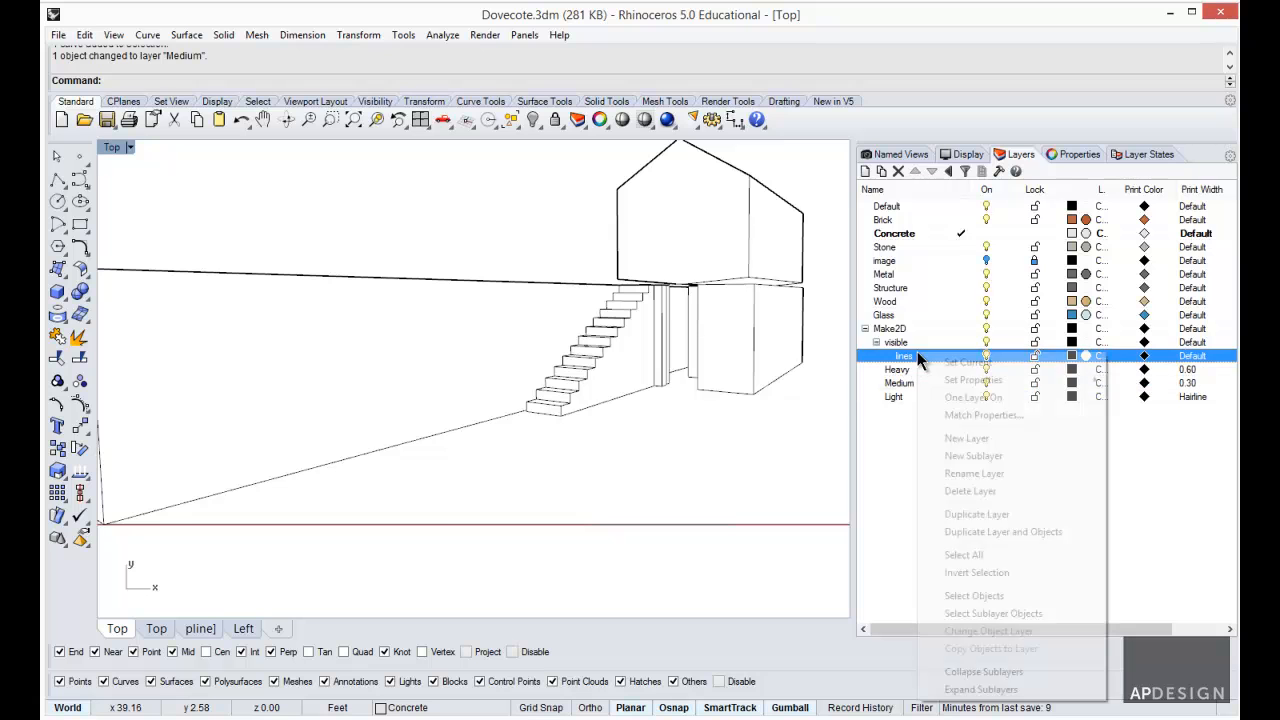
pyautogui.click(970, 596)
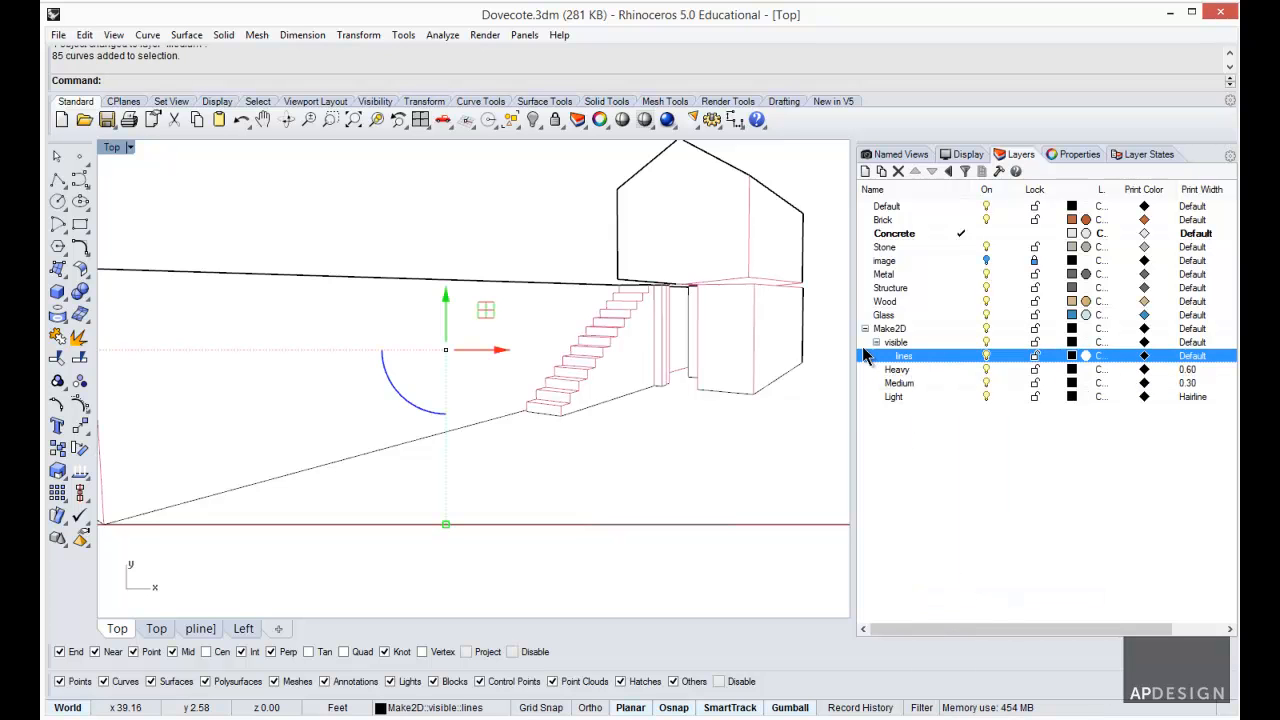
pyautogui.rightClick(920, 396)
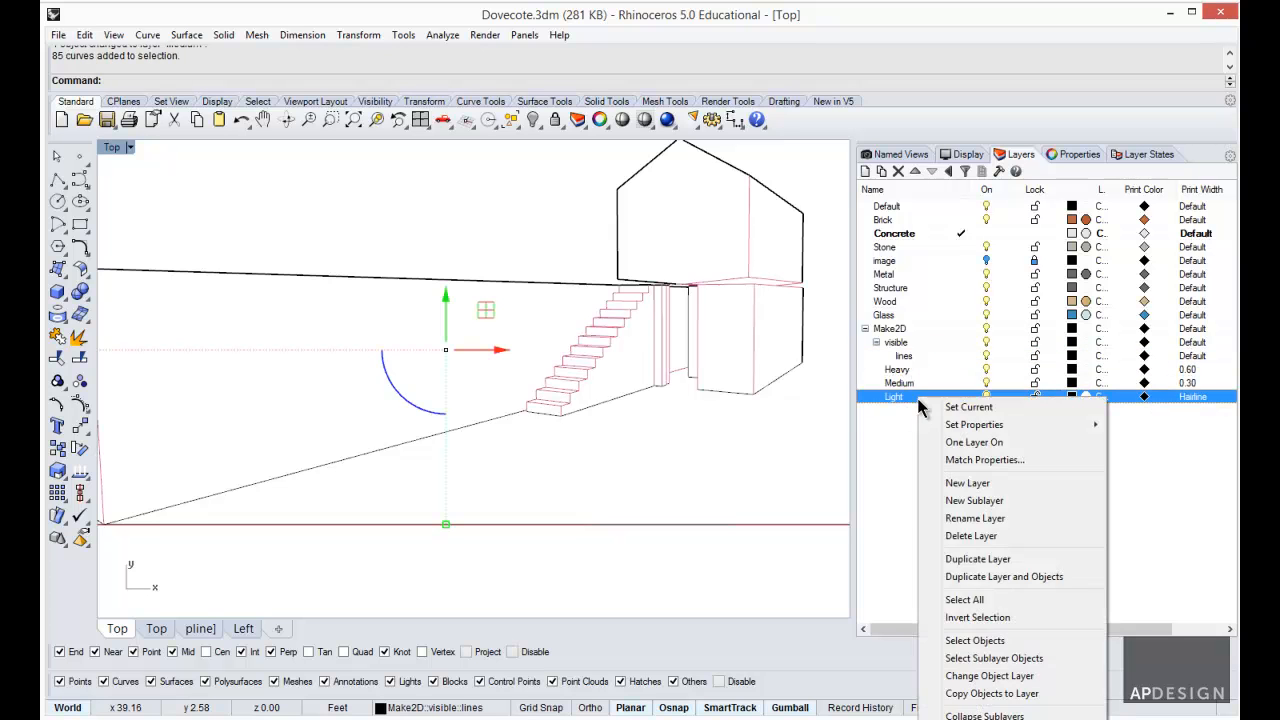
pyautogui.click(1006, 676)
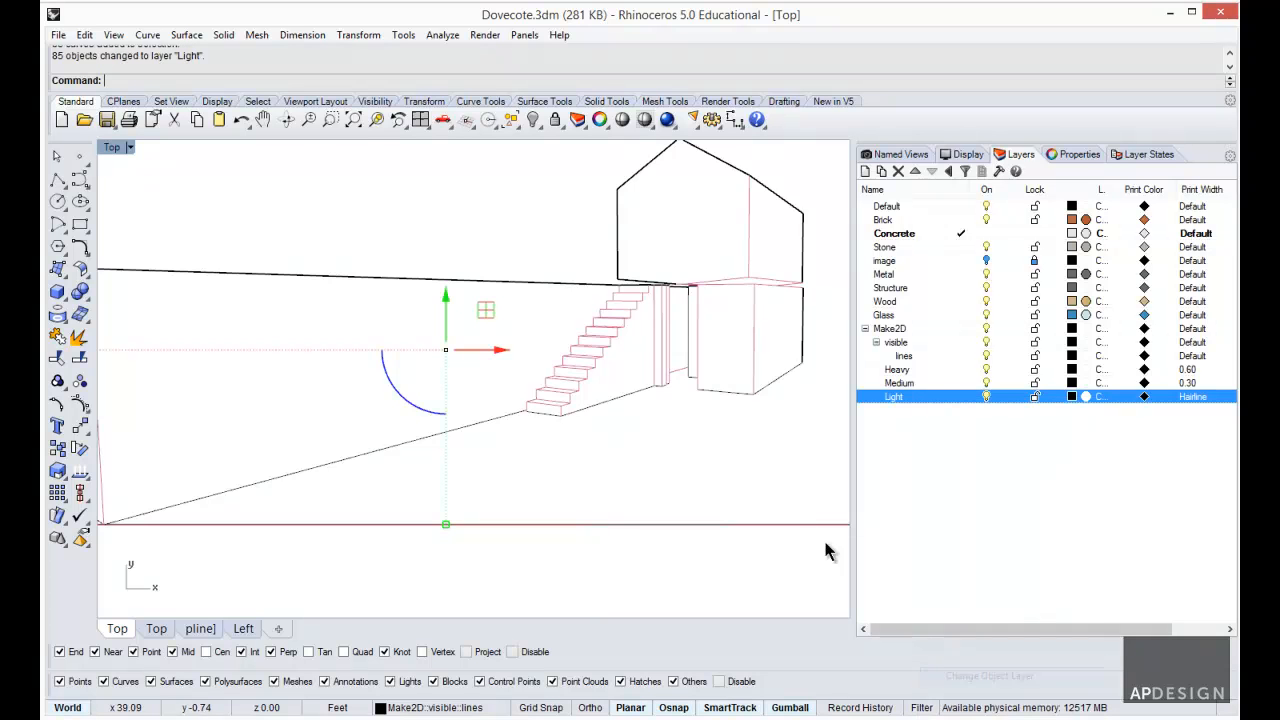
# - Examine the line weights across the whole 2D drawing and its position beside the model
pyautogui.scroll(-4, 780, 472)
pyautogui.moveTo(785, 468); pyautogui.dragTo(772, 461, button='right')
pyautogui.scroll(3, 749, 420)
pyautogui.moveTo(757, 385); pyautogui.dragTo(738, 388, button='right')
pyautogui.moveTo(619, 426); pyautogui.dragTo(114, 185)
pyautogui.keyDown('shift'); pyautogui.moveTo(116, 300); pyautogui.dragTo(234, 589); pyautogui.keyUp('shift')
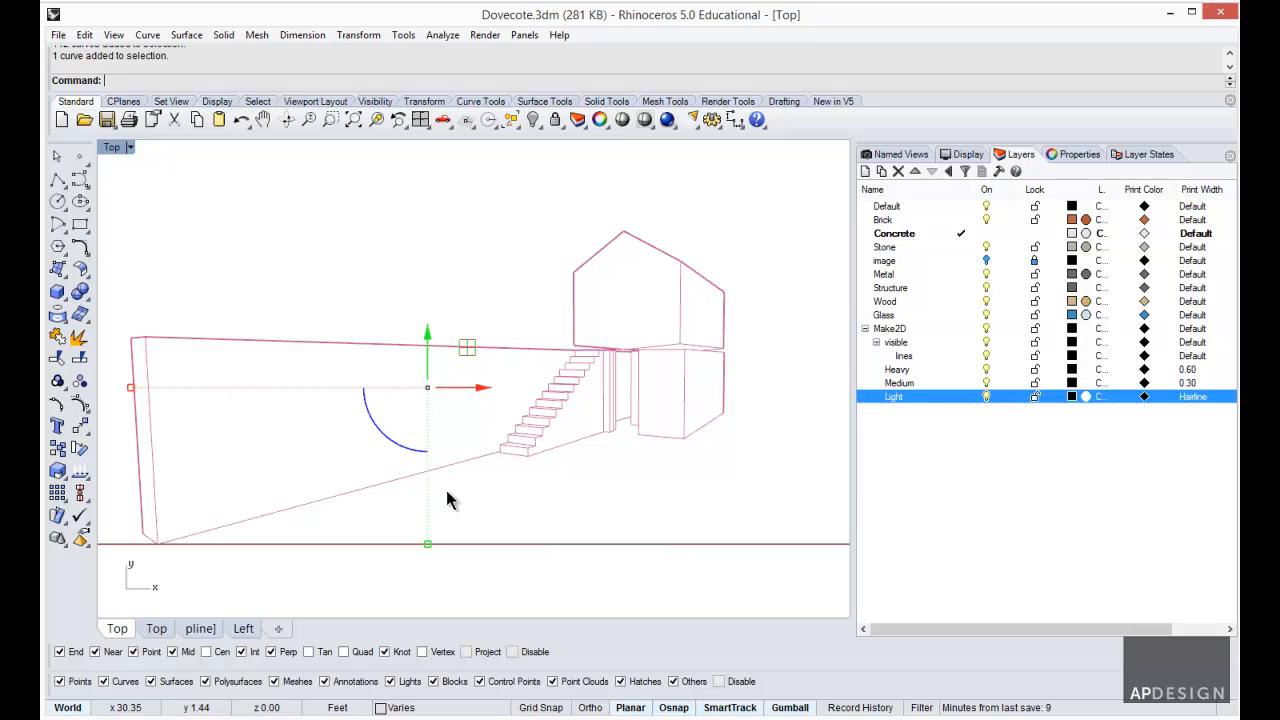
pyautogui.click(567, 450)
pyautogui.scroll(-5, 588, 456)
pyautogui.scroll(-6, 588, 456)
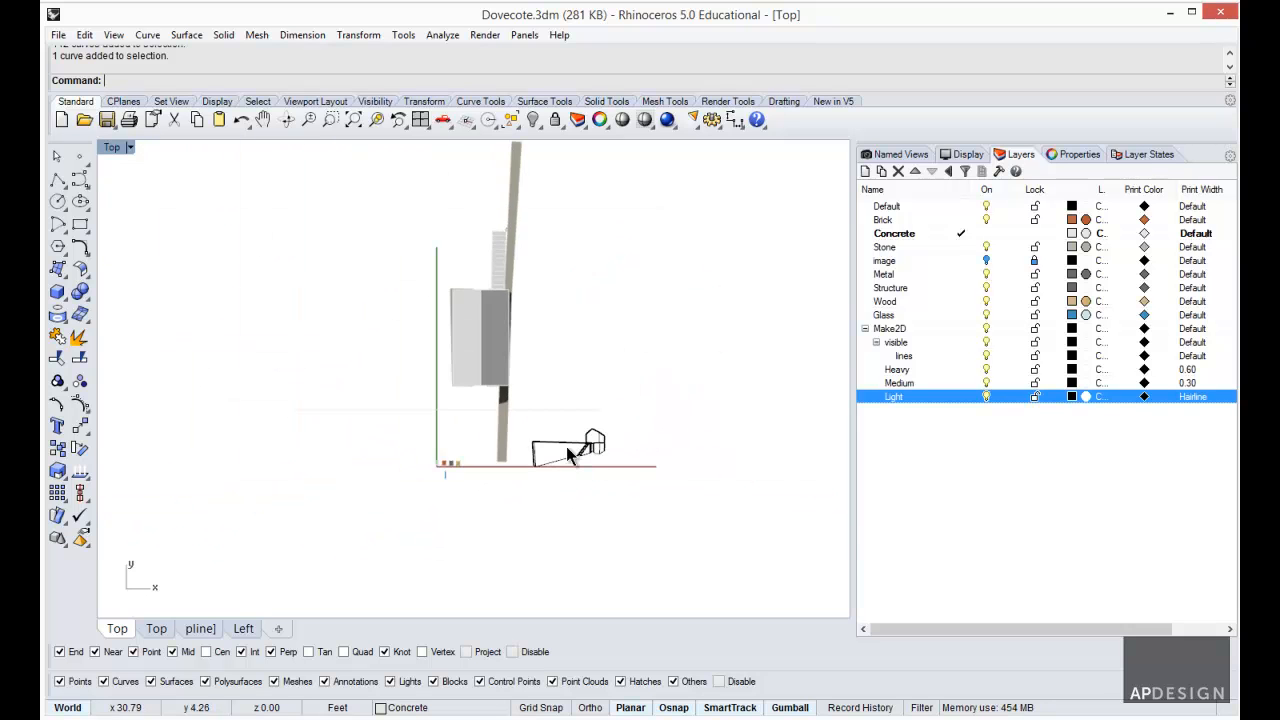
pyautogui.scroll(5, 522, 430)
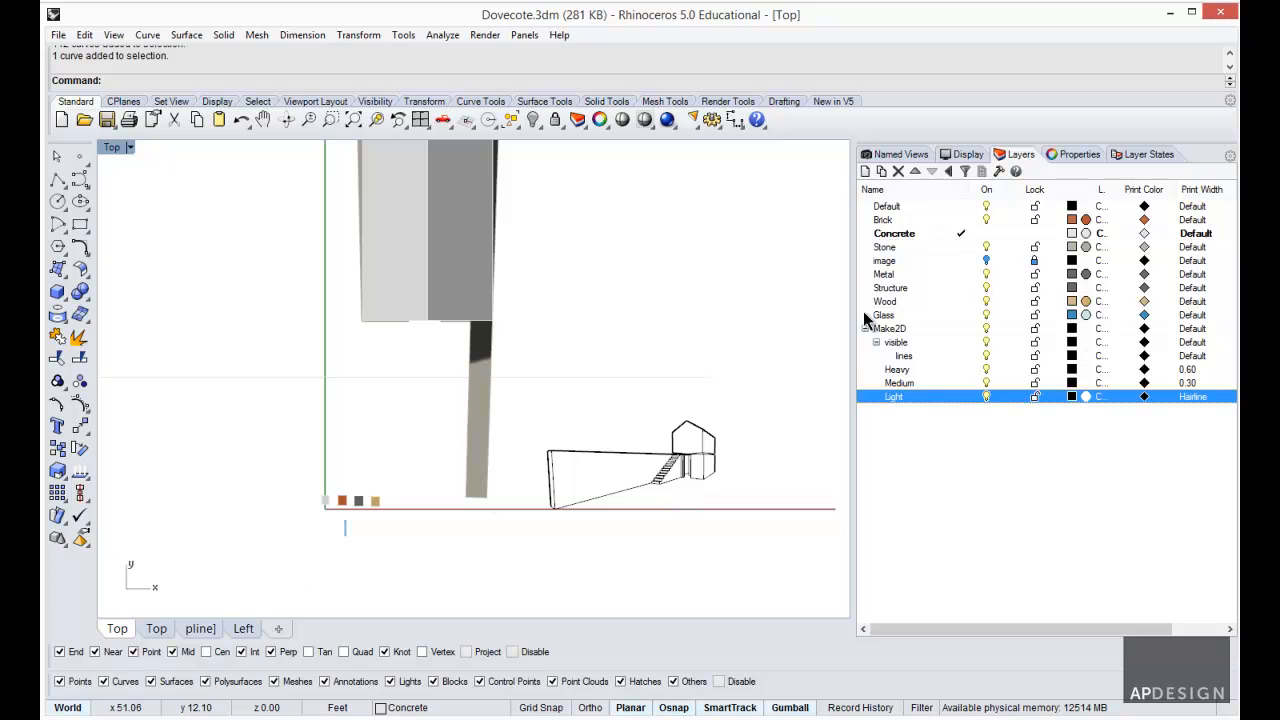
# - Restore the AerialFrontPersp named view, followed by the FrontPersp named view
pyautogui.click(905, 156)
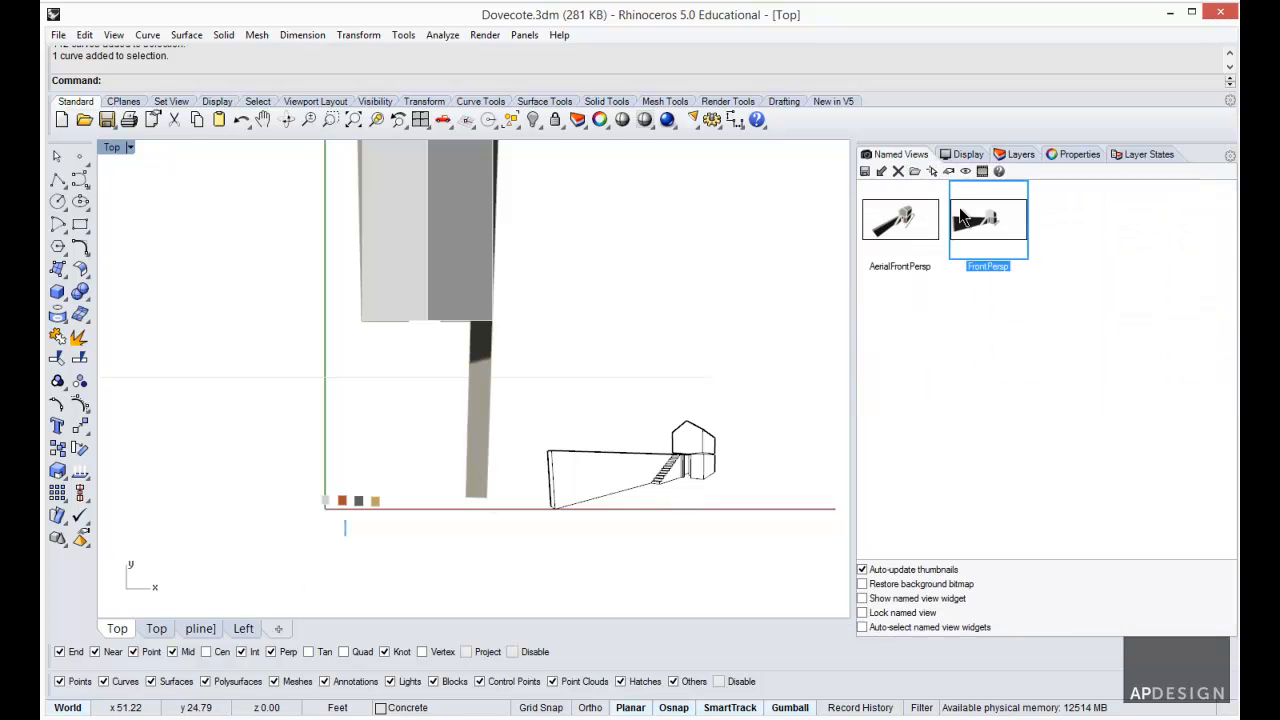
pyautogui.doubleClick(930, 226)
pyautogui.click(1007, 239)
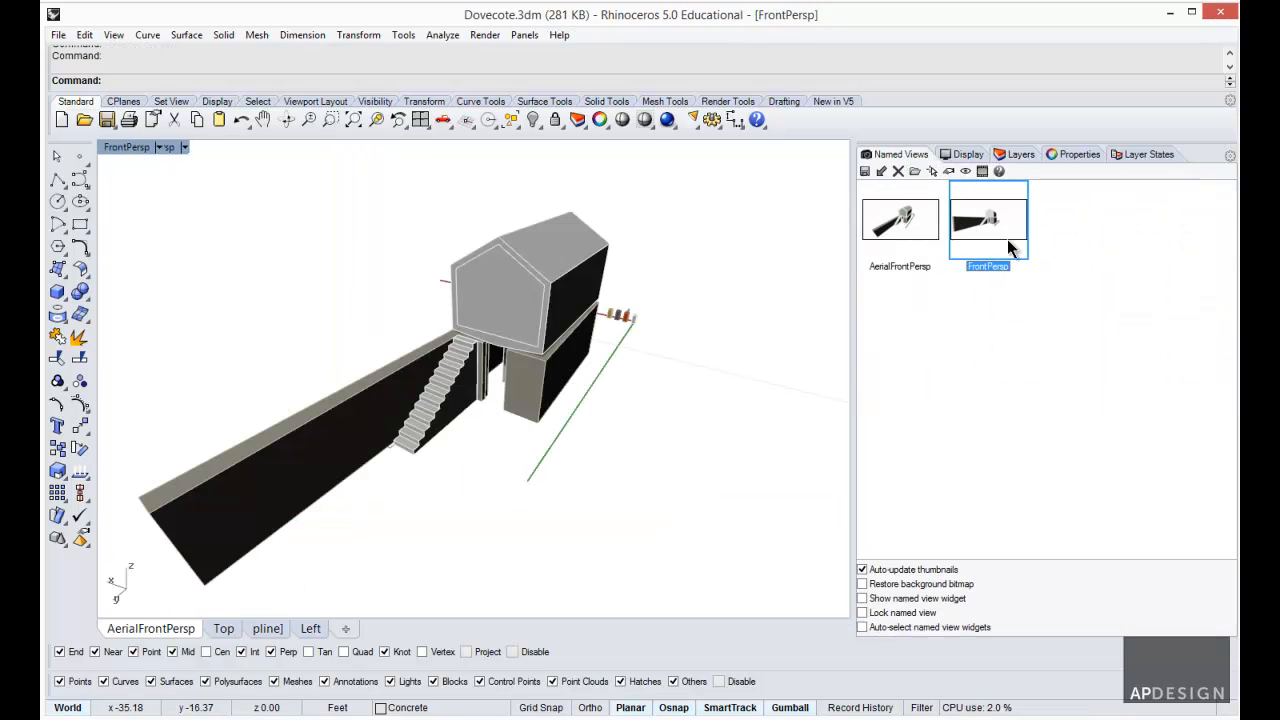
pyautogui.doubleClick(1008, 242)
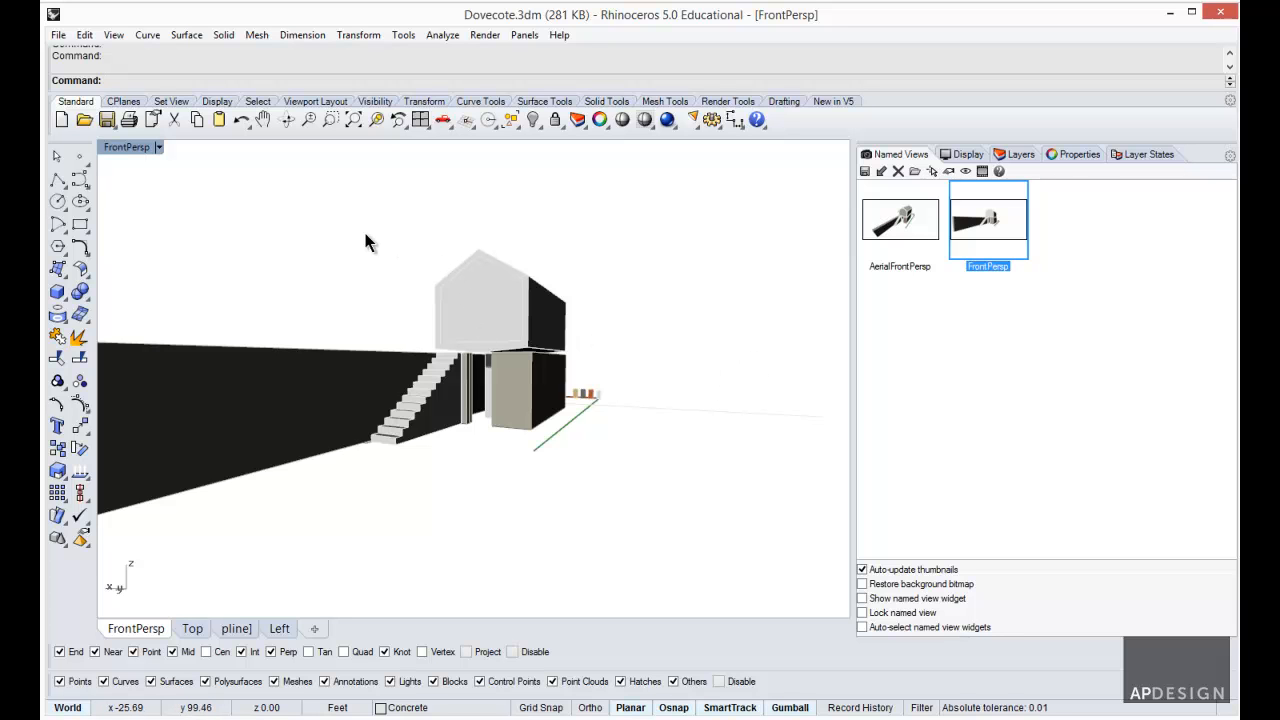
# - Create a horizontal ClippingPlane by two corners, from the upper house volume outward beyond the building
pyautogui.write('ClippingPlane')
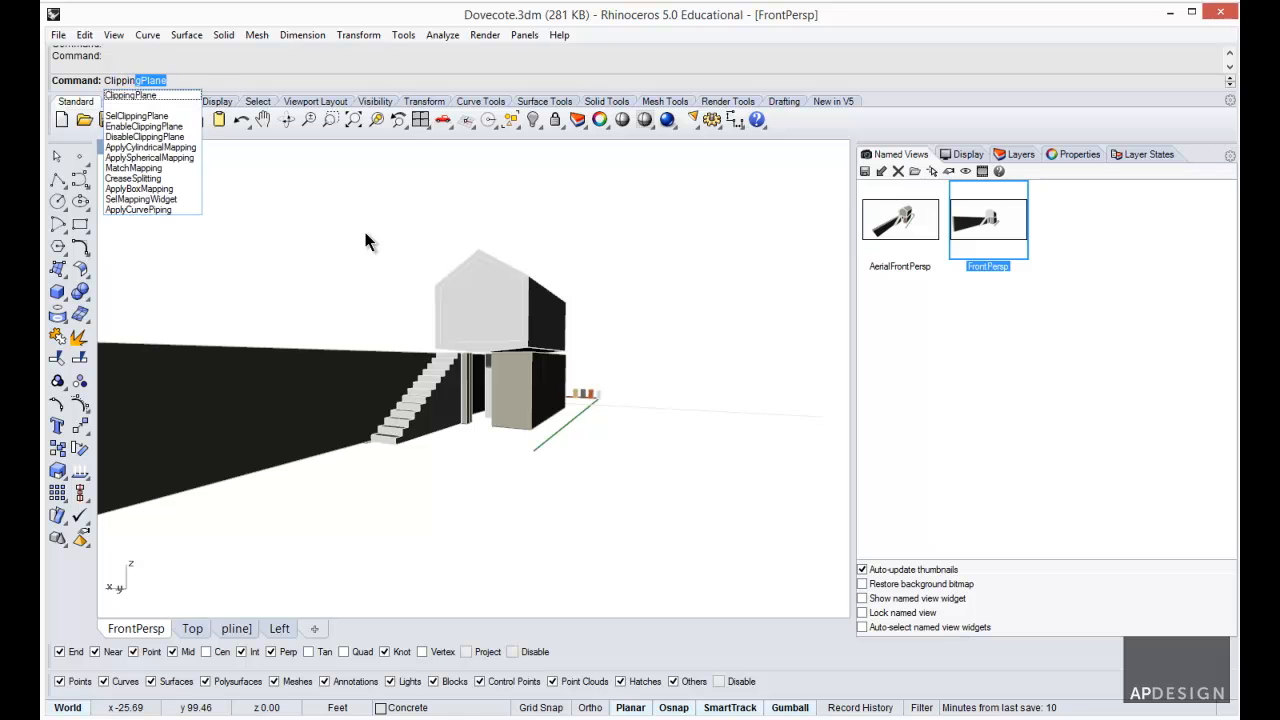
pyautogui.press('Return')
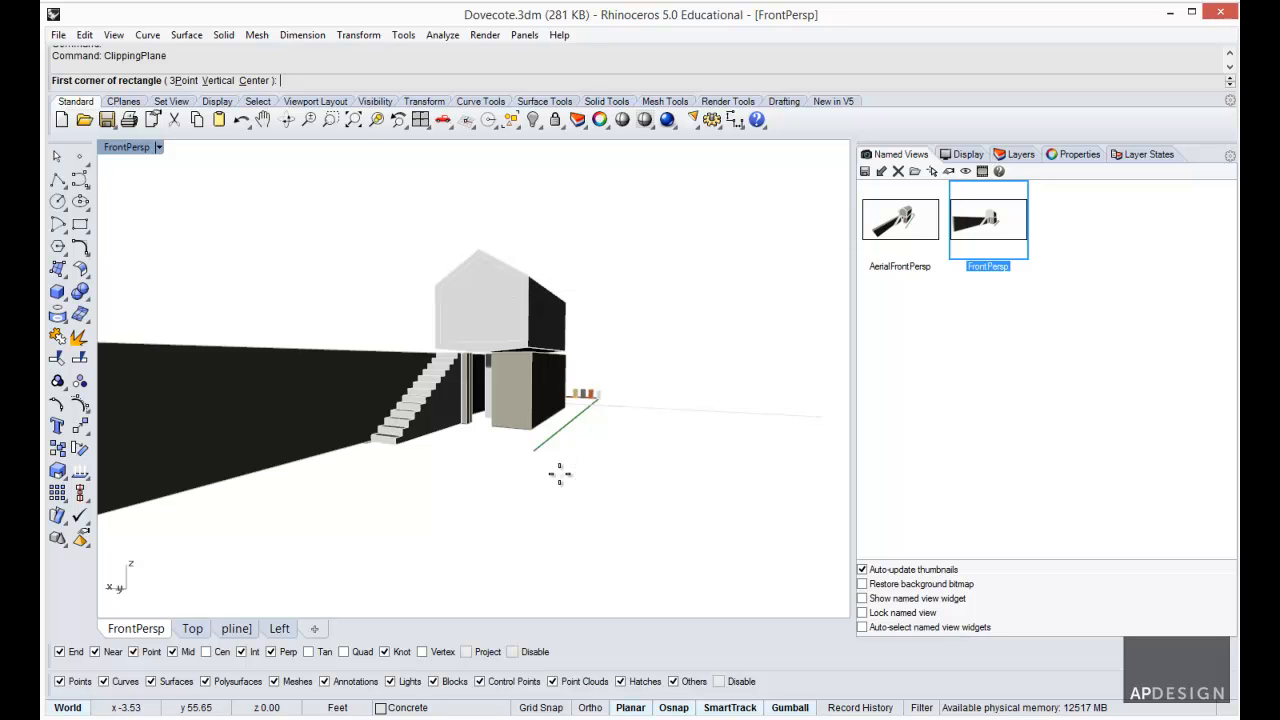
pyautogui.click(502, 312)
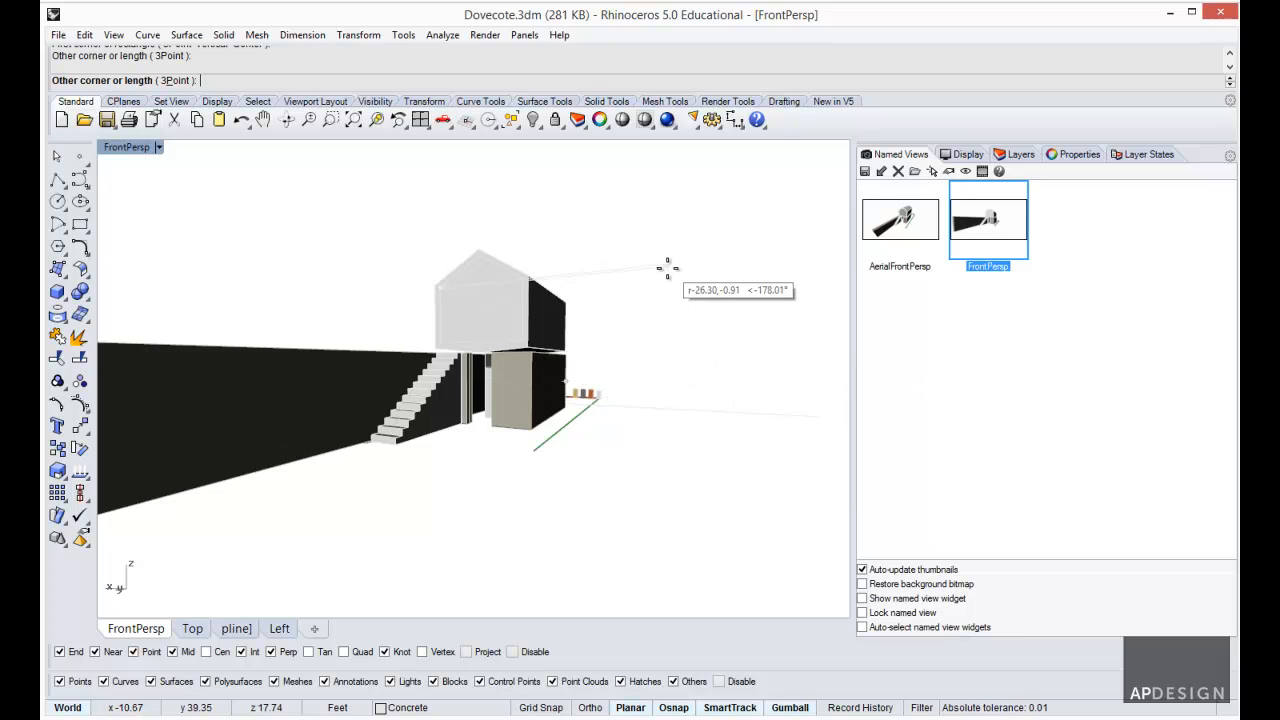
pyautogui.click(696, 349)
pyautogui.moveTo(660, 341); pyautogui.dragTo(661, 421, button='right')
pyautogui.scroll(-8, 660, 420)
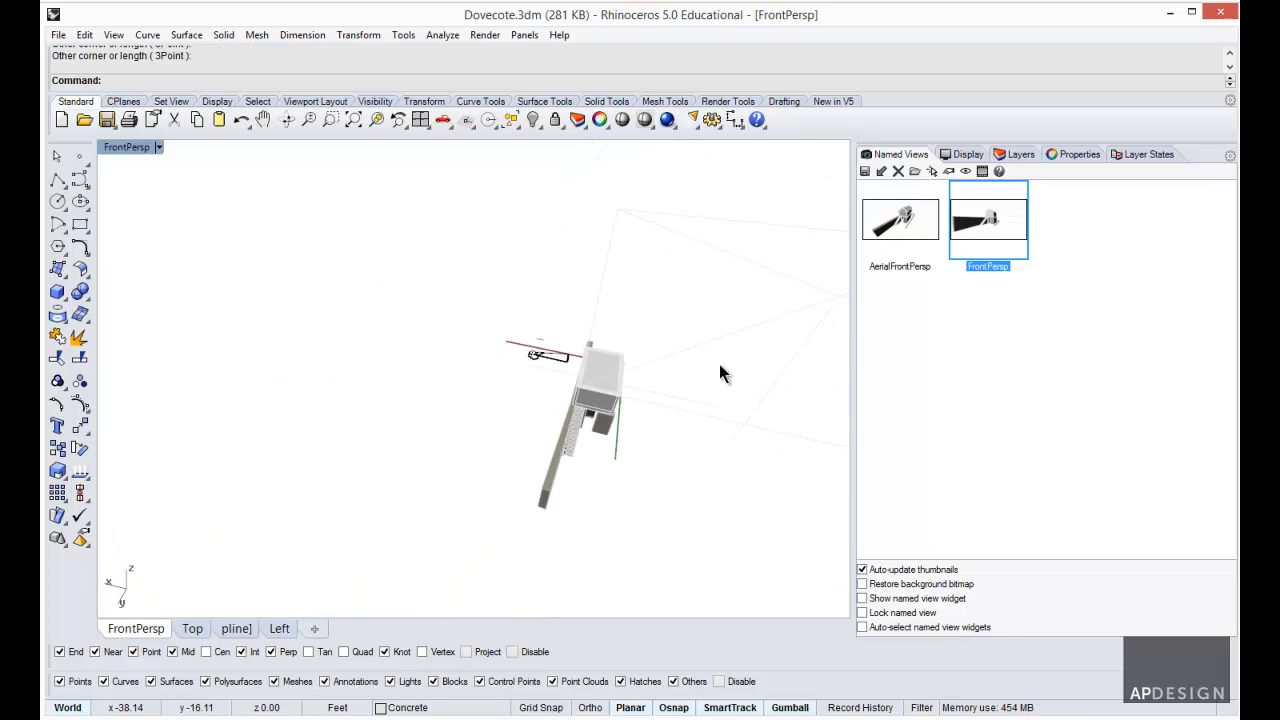
# - Lower the clipping plane vertically until it cuts through the lower volume and wall near the stair top, and deselect it
pyautogui.keyDown('shift'); pyautogui.moveTo(698, 379); pyautogui.dragTo(549, 346, button='right'); pyautogui.keyUp('shift')
pyautogui.click(644, 297)
pyautogui.click(629, 472)
pyautogui.moveTo(629, 472); pyautogui.dragTo(637, 408, button='right')
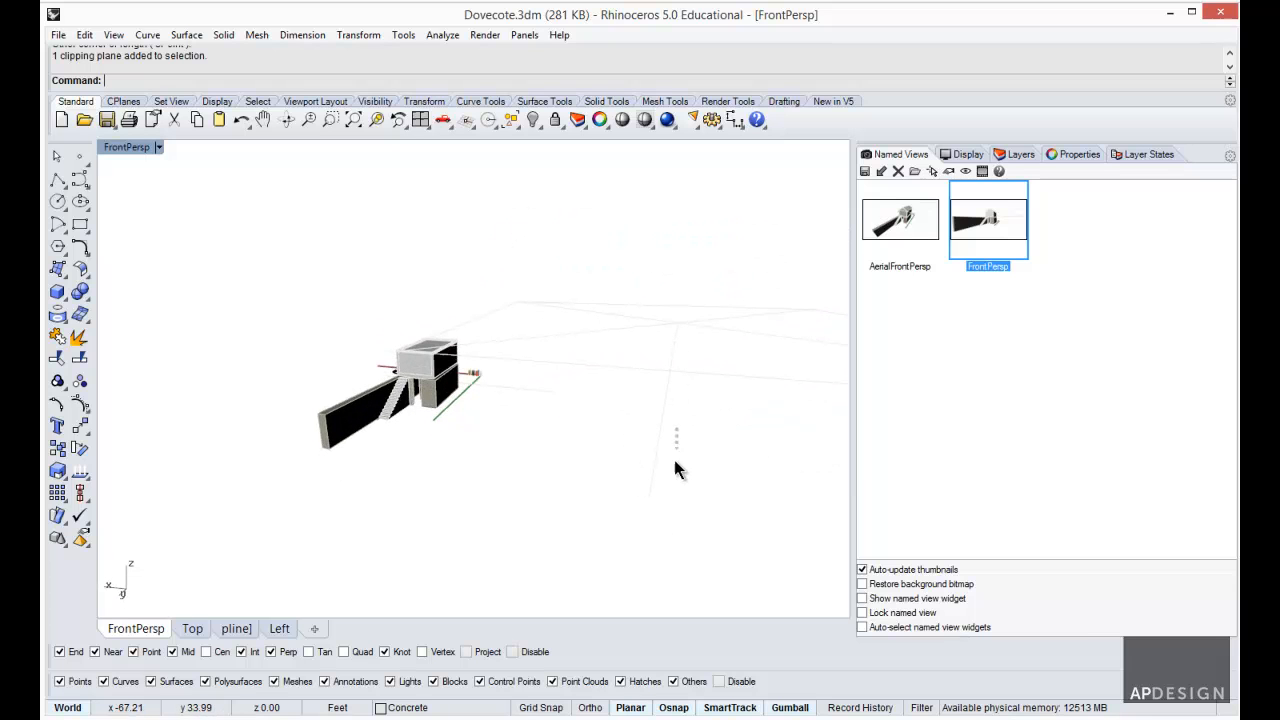
pyautogui.click(668, 425)
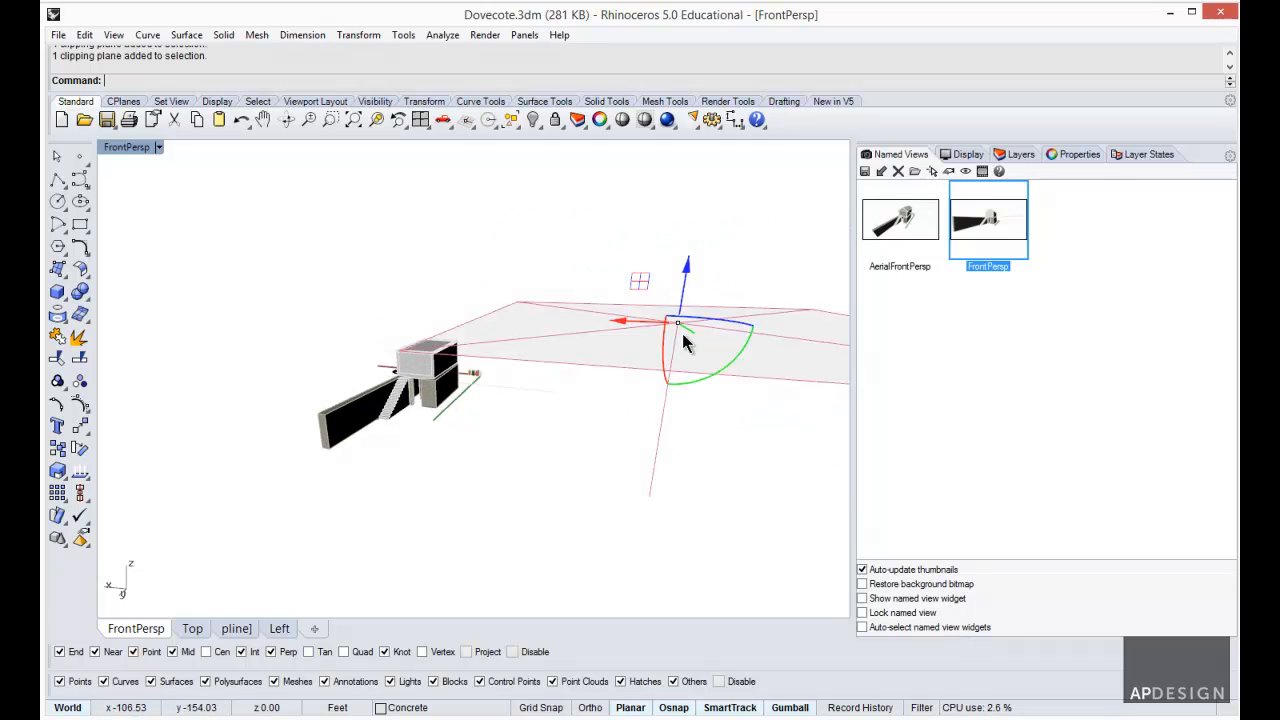
pyautogui.moveTo(684, 300); pyautogui.dragTo(675, 330)
pyautogui.moveTo(528, 280); pyautogui.dragTo(494, 340, button='right')
pyautogui.scroll(8, 423, 386)
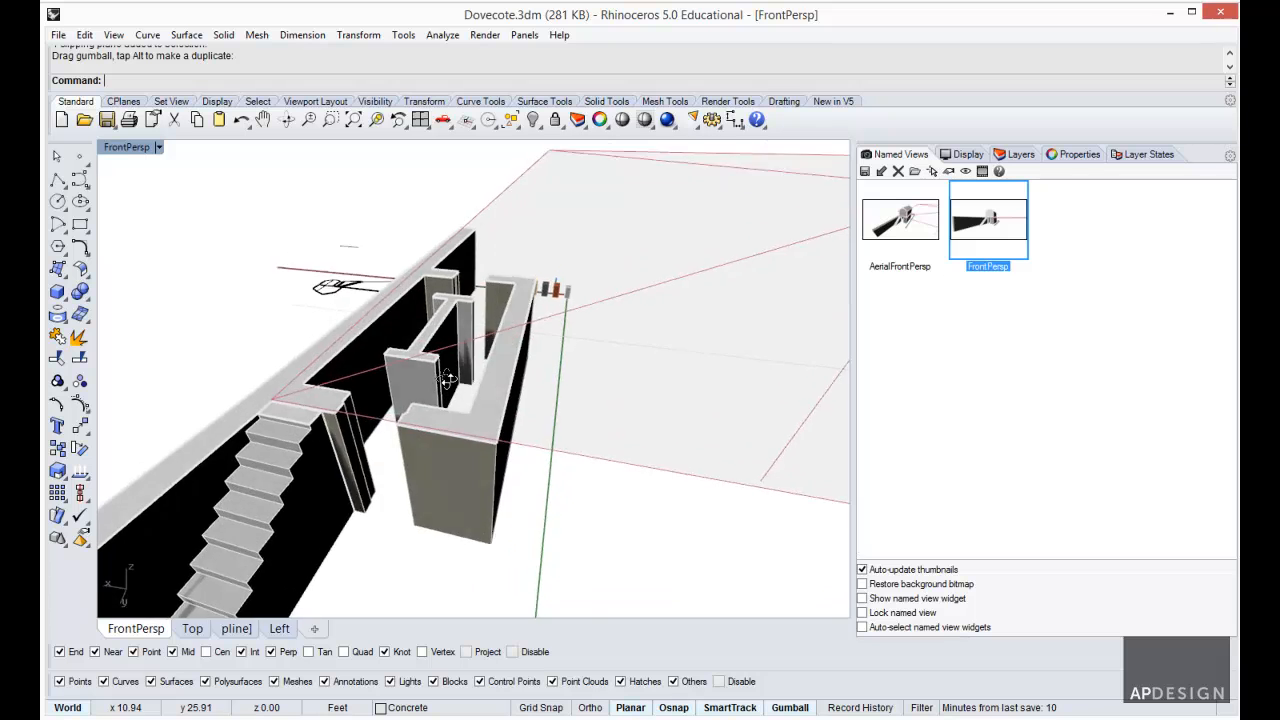
pyautogui.scroll(-6, 441, 362)
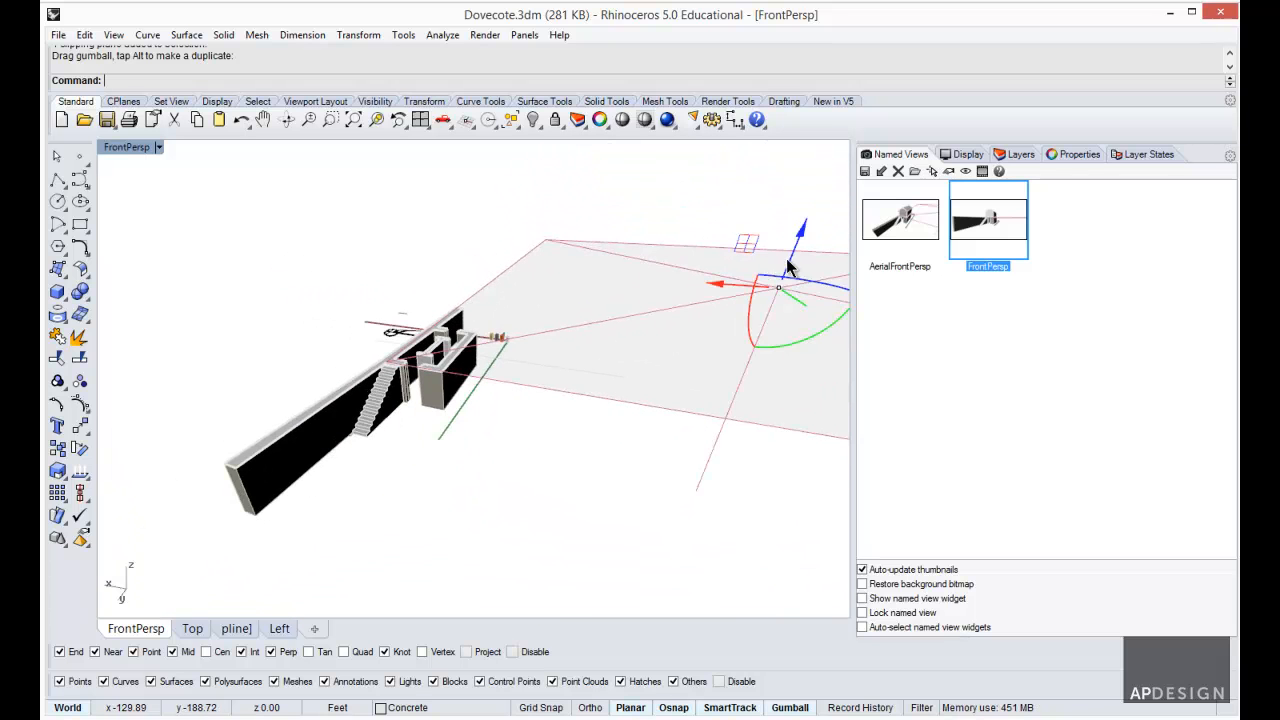
pyautogui.moveTo(789, 268)
pyautogui.mouseDown()
pyautogui.moveTo(785, 287)
pyautogui.moveTo(800, 233)
pyautogui.moveTo(795, 270)
pyautogui.mouseUp()
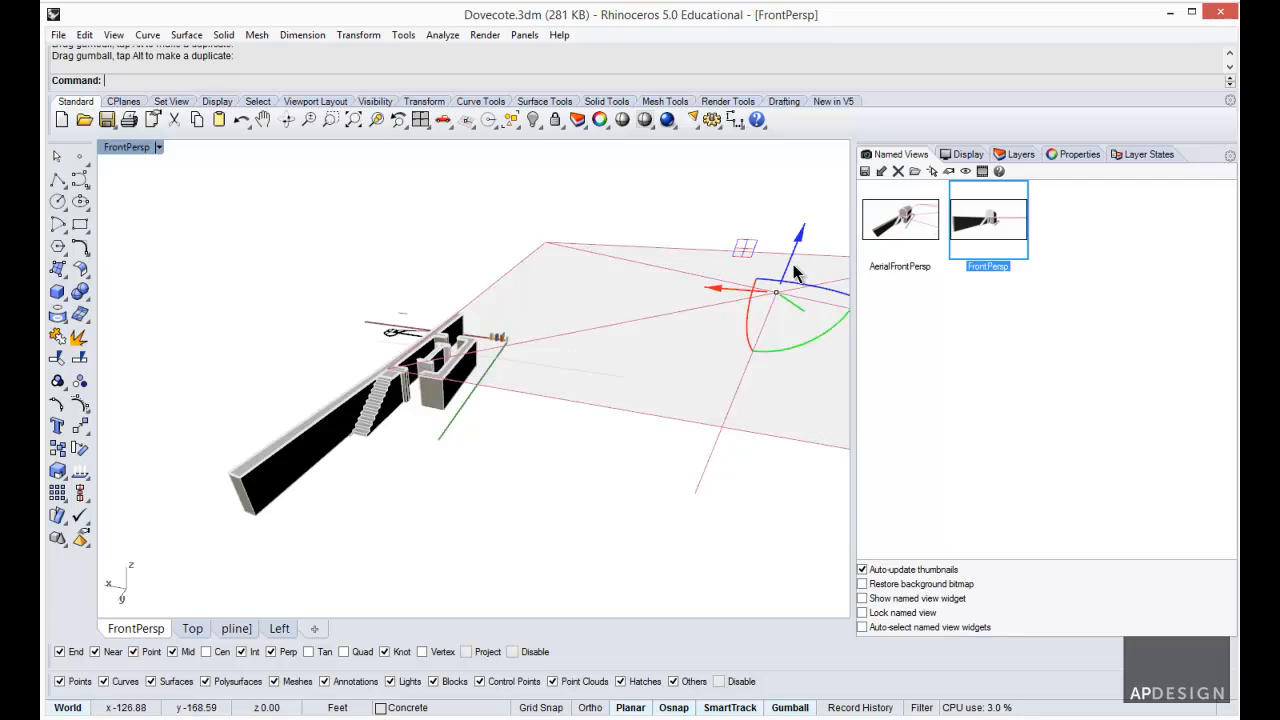
pyautogui.press('Escape')
# - Examine the sectioned model from several angles together with the Rendered display mode's clipping plane settings
pyautogui.scroll(10, 554, 443)
pyautogui.scroll(-5, 420, 450)
pyautogui.click(967, 154)
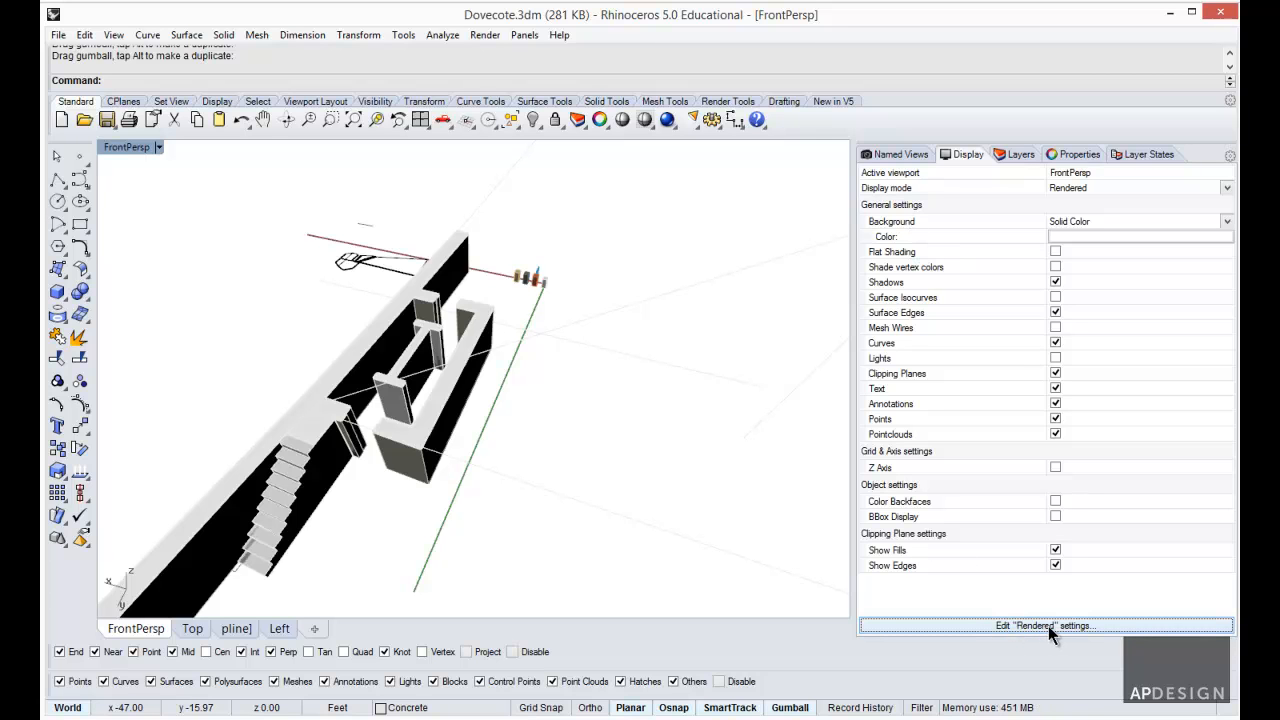
pyautogui.keyDown('shift'); pyautogui.moveTo(495, 446); pyautogui.dragTo(631, 380, button='right'); pyautogui.keyUp('shift')
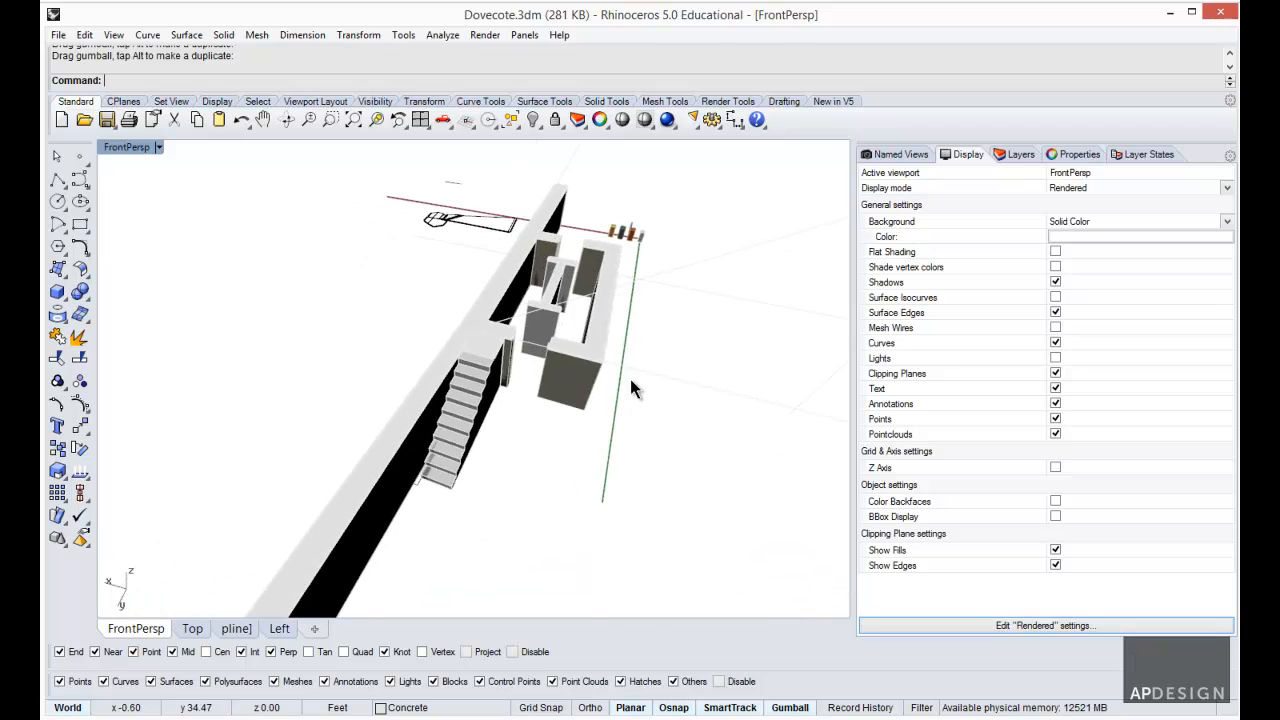
pyautogui.scroll(5, 600, 378)
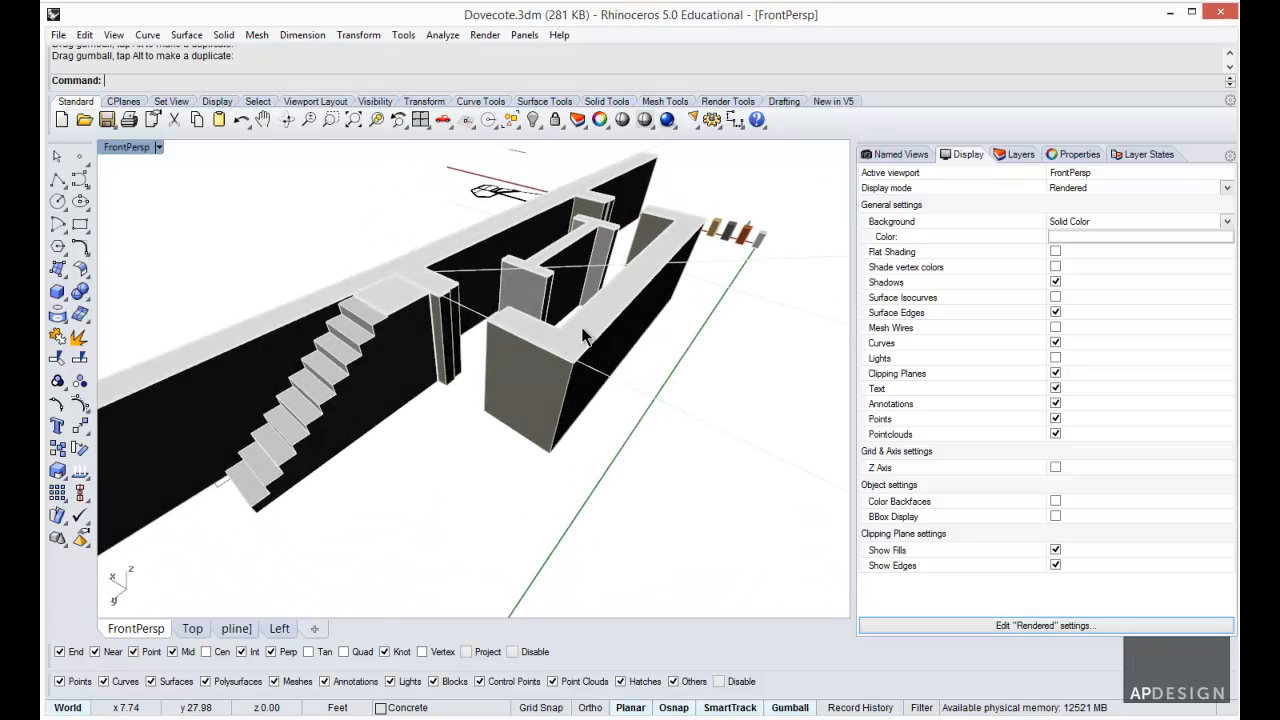
pyautogui.moveTo(547, 360); pyautogui.dragTo(616, 370, button='right')
pyautogui.scroll(-8, 580, 374)
pyautogui.scroll(4, 616, 372)
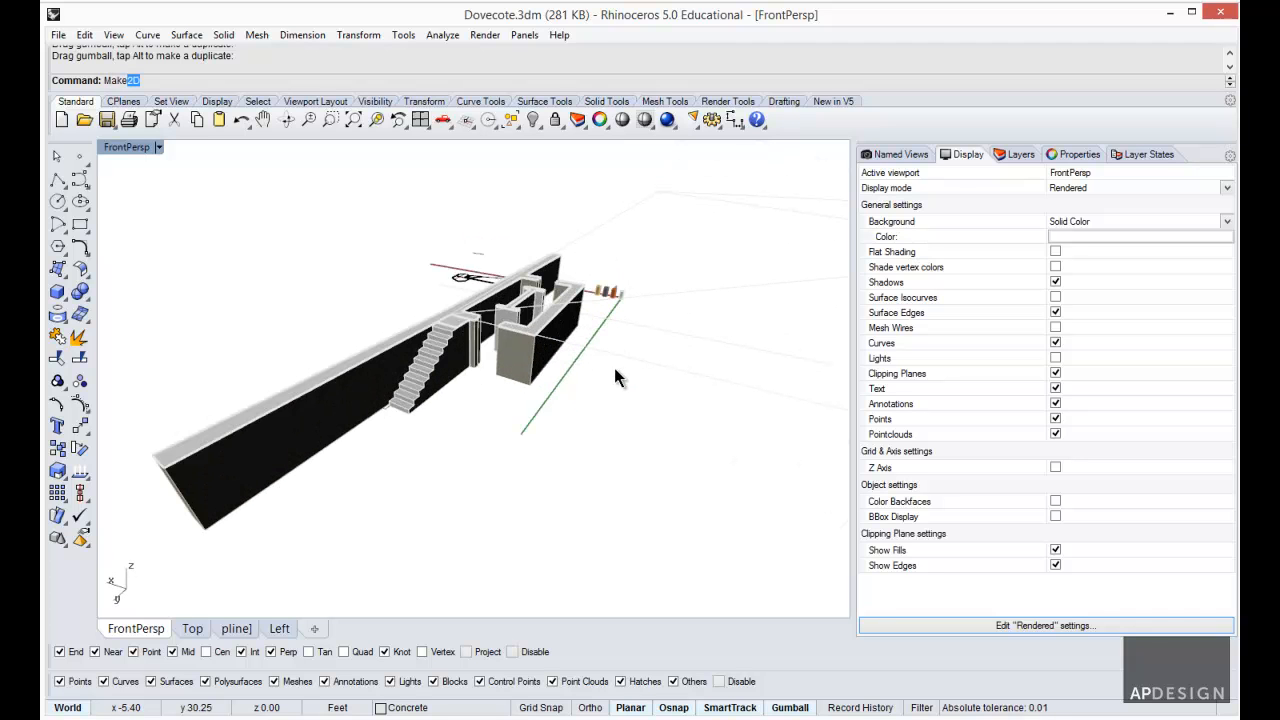
# - Run Make2D on all model objects from the current view, with visible clipping planes on the Make2D::visible::clipping_planes layer
pyautogui.press('Return')
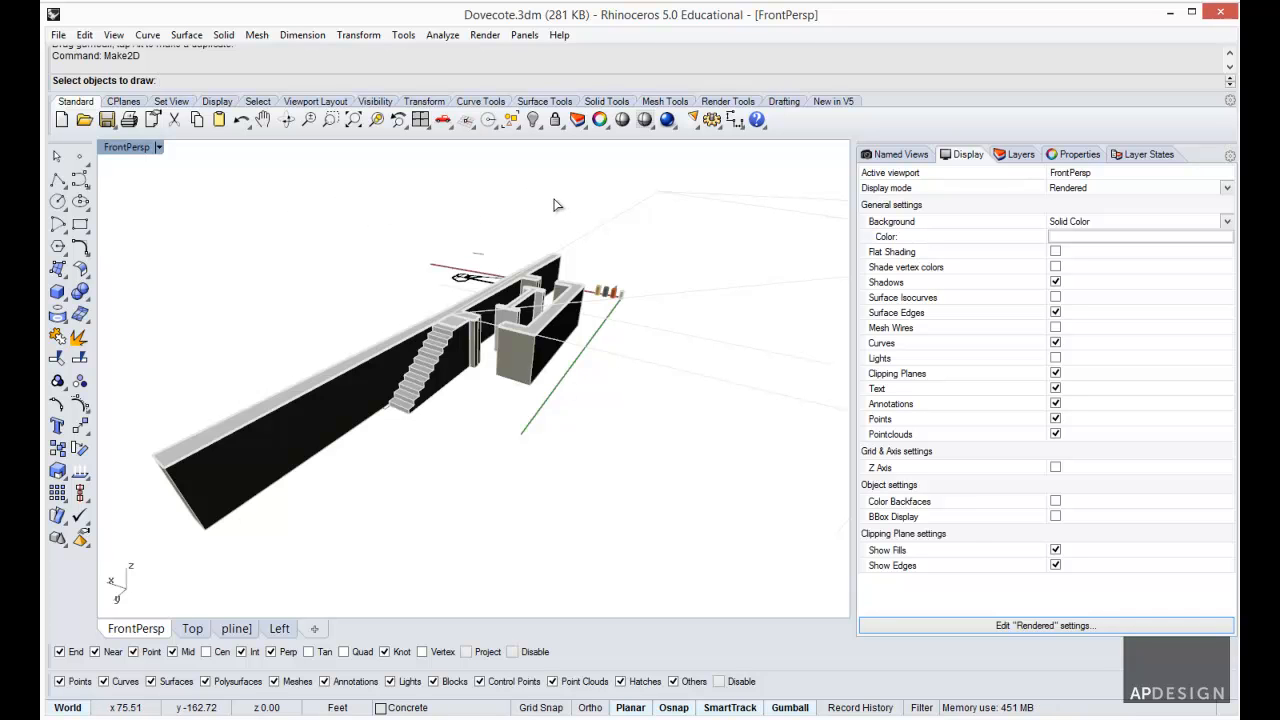
pyautogui.hotkey('ctrl', 'a')
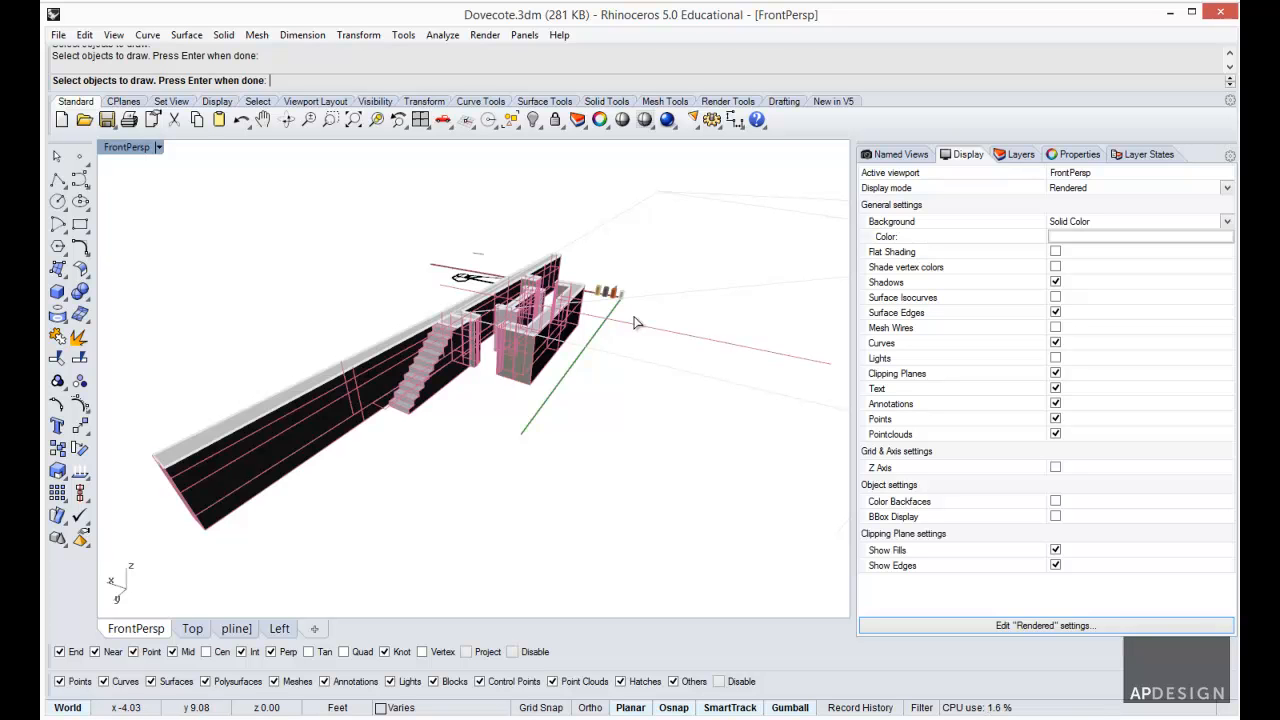
pyautogui.press('Return')
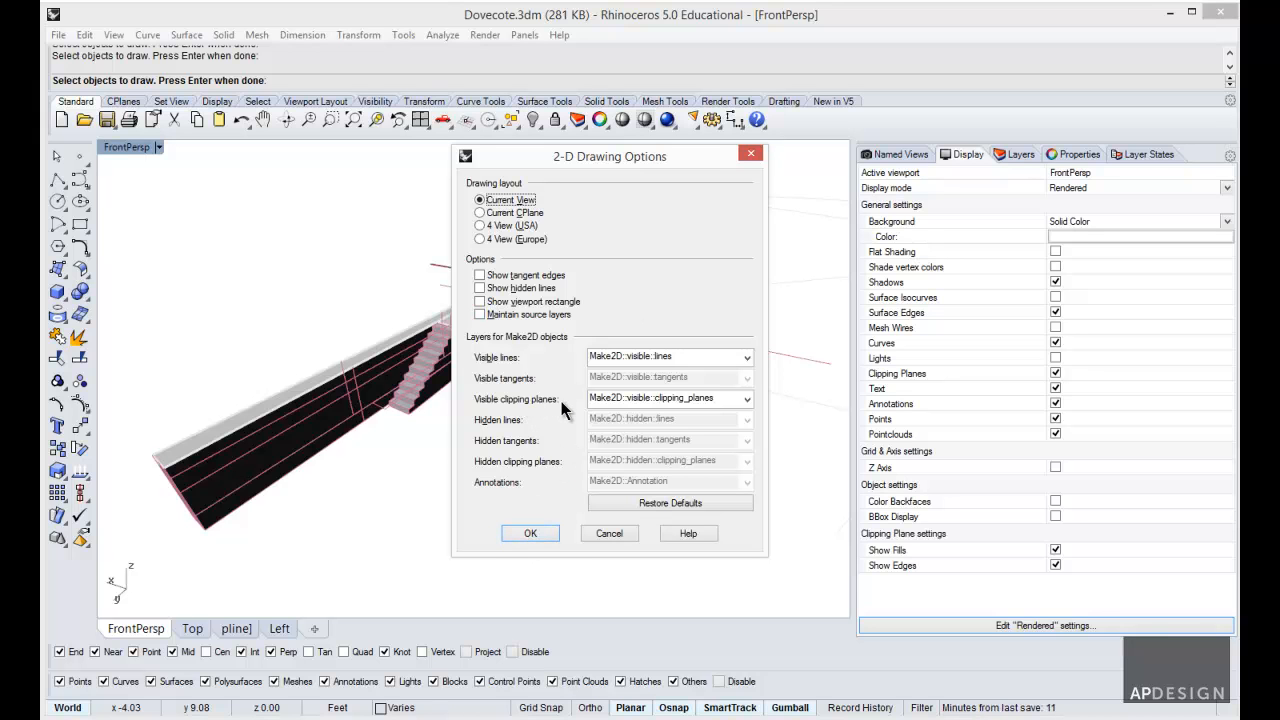
pyautogui.click(531, 534)
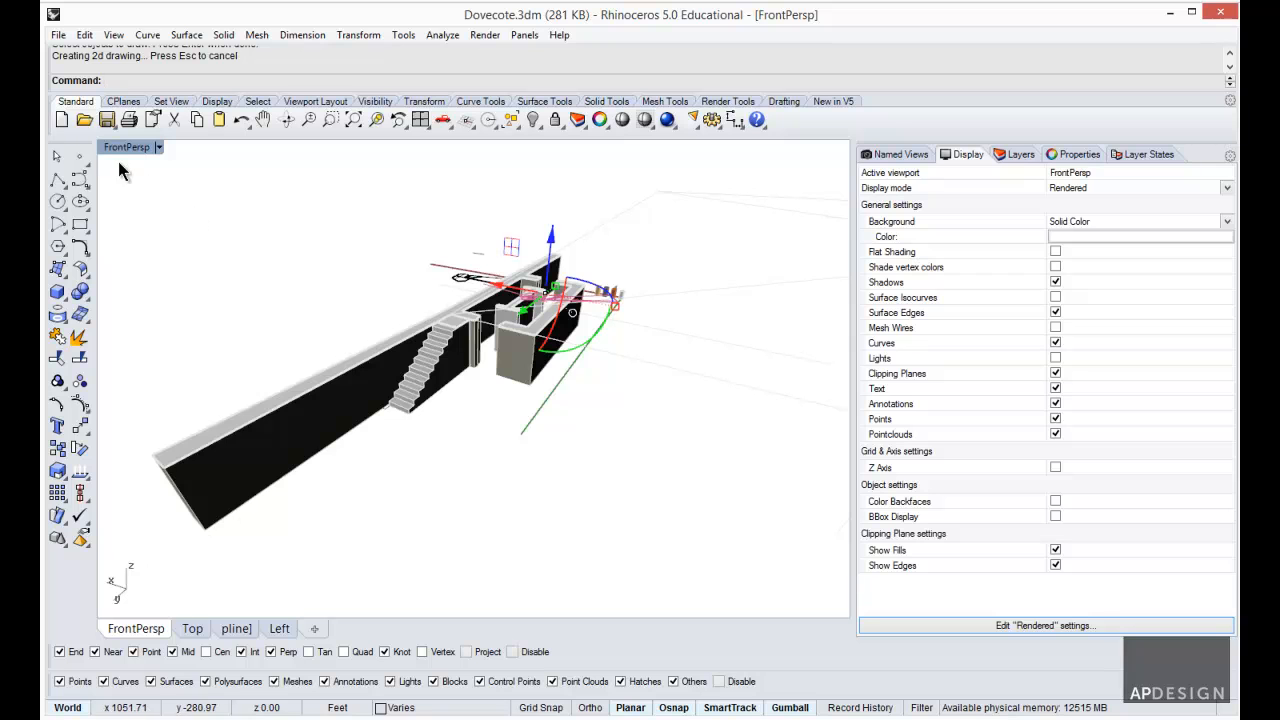
# - Switch from the FrontPersp view to the Top view and bring the new 2D section drawing into view
pyautogui.click(157, 148)
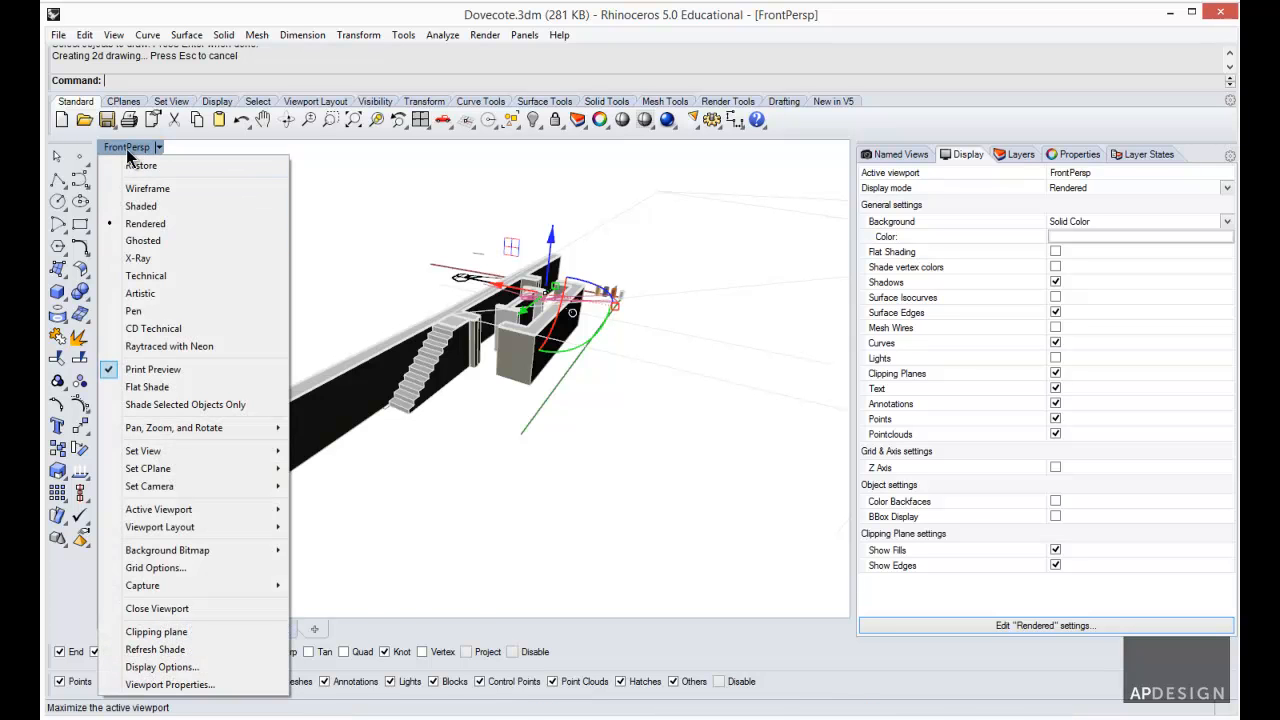
pyautogui.click(128, 159)
pyautogui.doubleClick(113, 149)
pyautogui.scroll(-10, 271, 280)
pyautogui.scroll(2, 443, 424)
pyautogui.scroll(3, 447, 432)
pyautogui.scroll(2, 530, 406)
pyautogui.scroll(3, 520, 400)
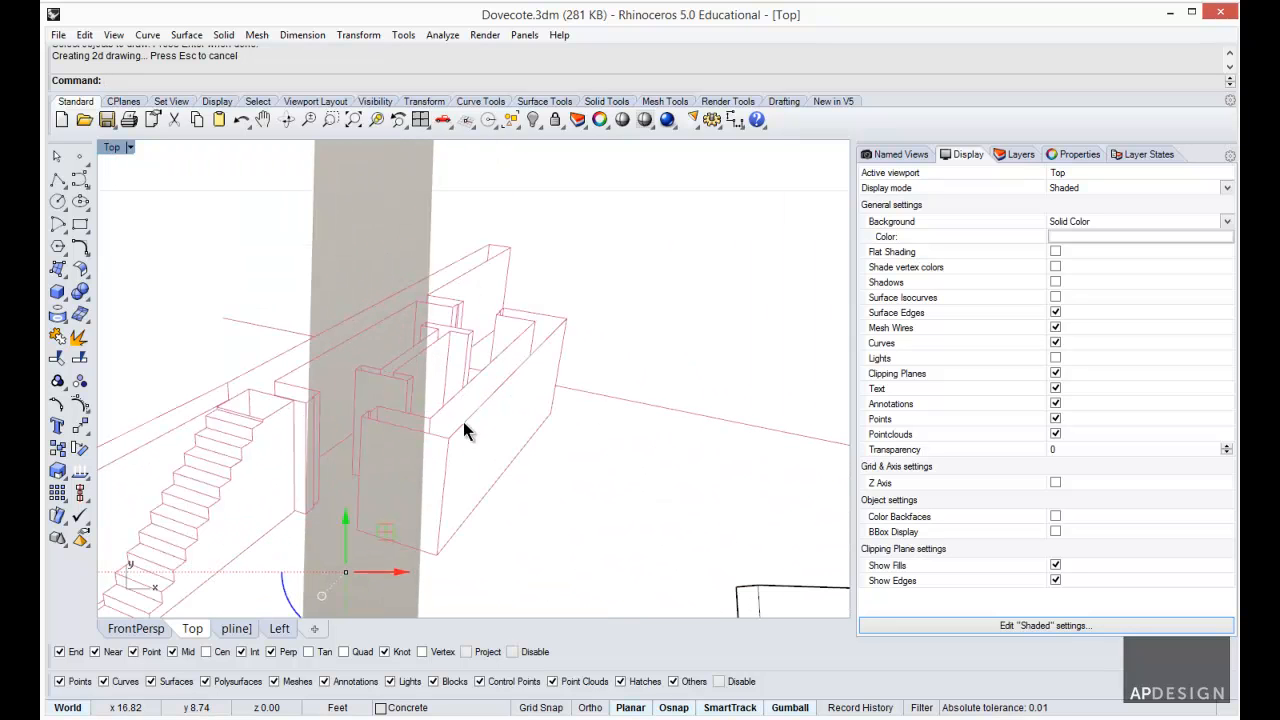
pyautogui.scroll(-5, 432, 428)
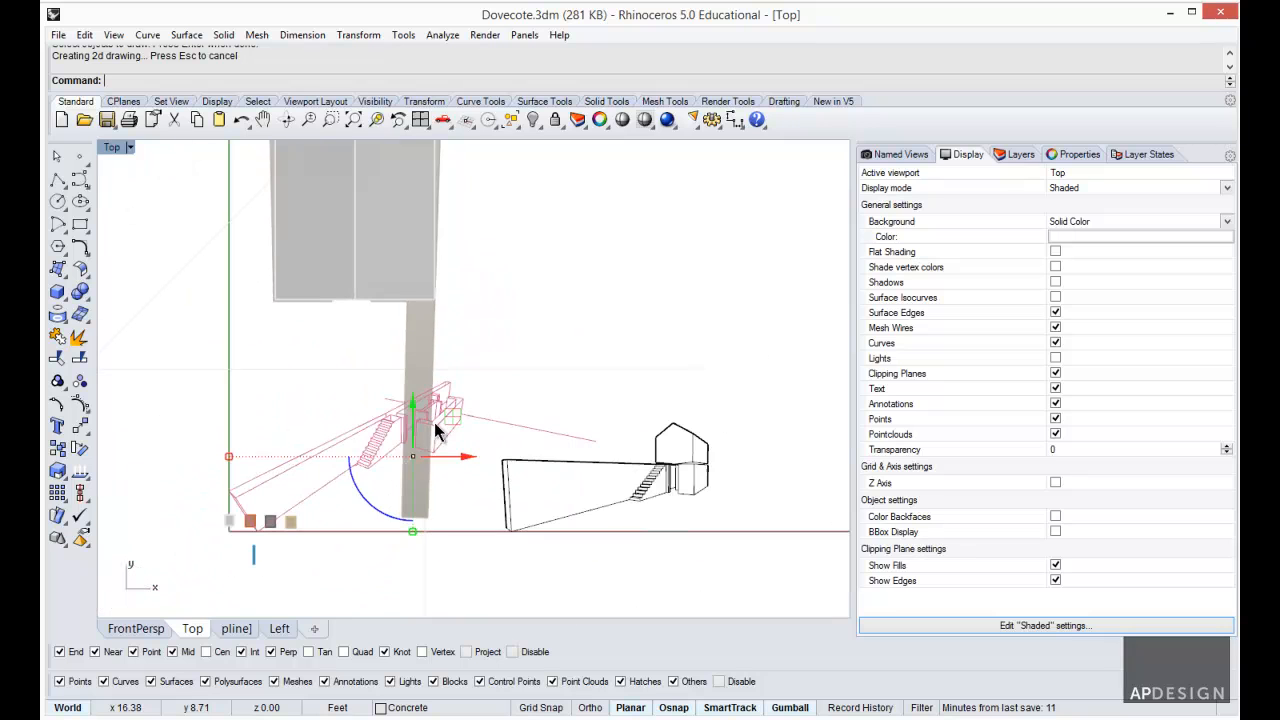
# - Move the sectioned 2D drawing along the X axis, clear of the model and the earlier house drawing, and deselect it
pyautogui.moveTo(436, 460); pyautogui.dragTo(523, 470)
pyautogui.scroll(3, 490, 468)
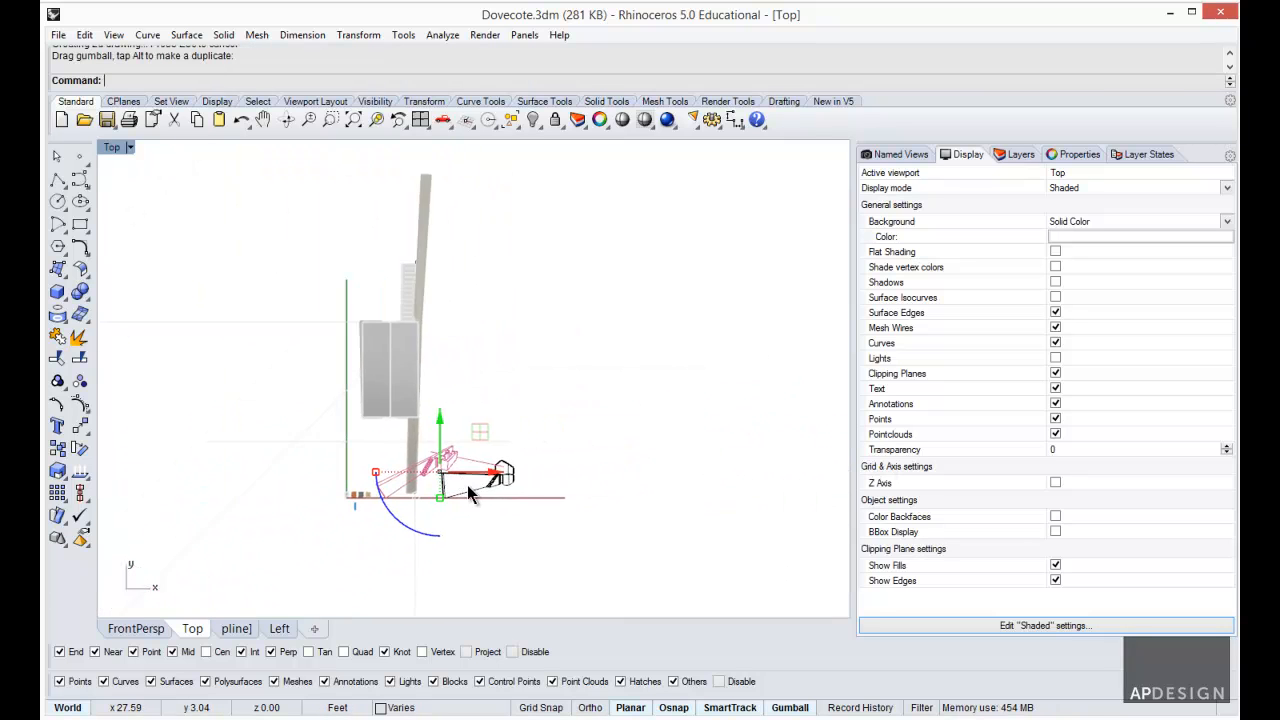
pyautogui.moveTo(416, 441); pyautogui.dragTo(822, 458)
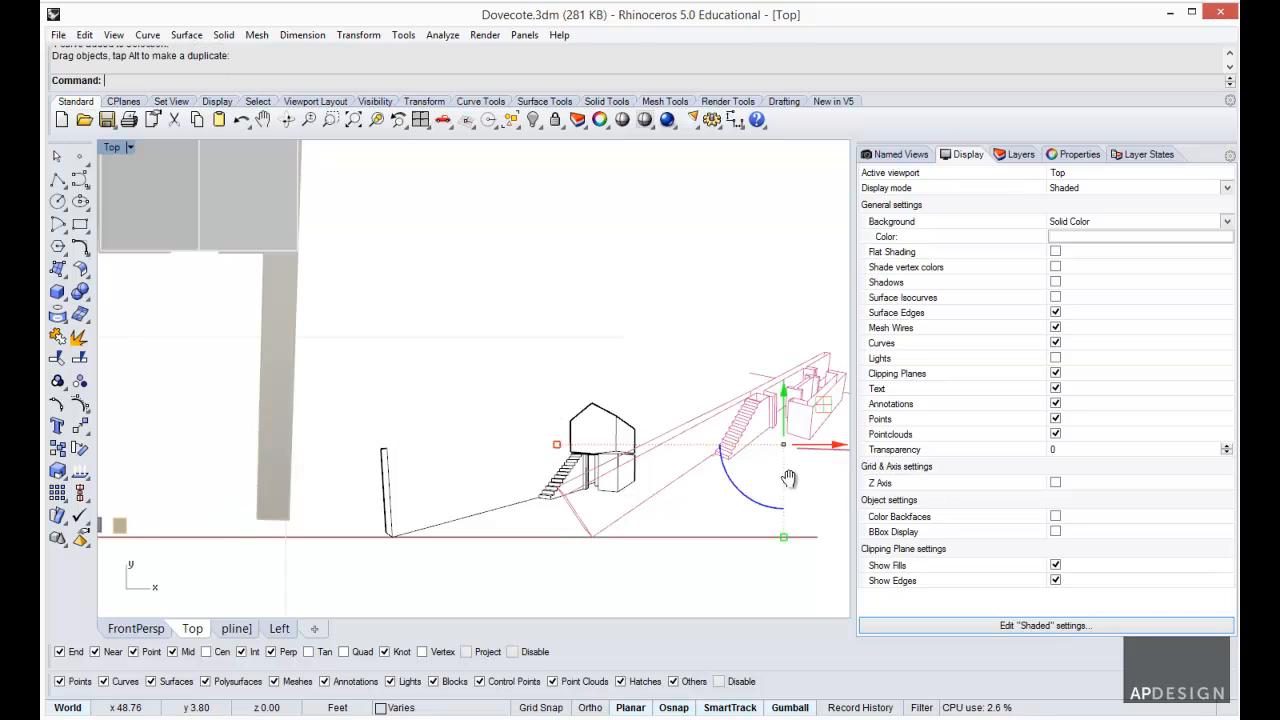
pyautogui.moveTo(803, 477); pyautogui.dragTo(536, 470, button='right')
pyautogui.moveTo(530, 440); pyautogui.dragTo(638, 481)
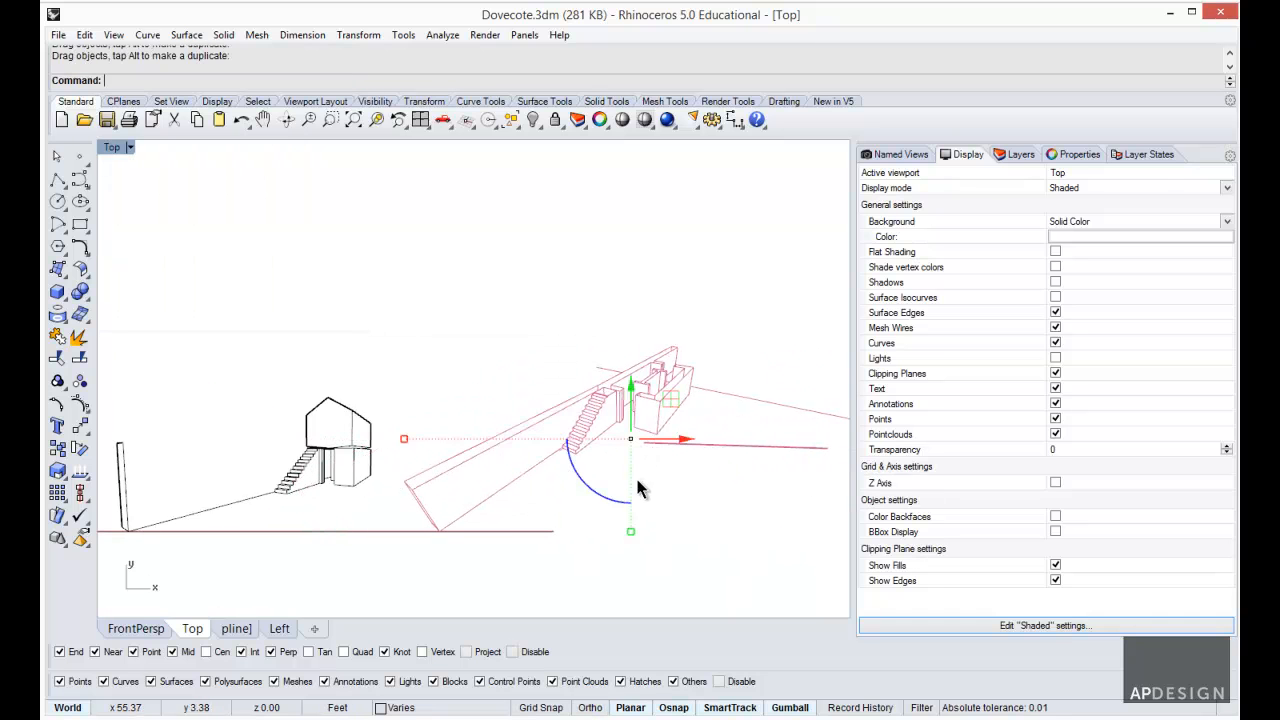
pyautogui.press('Escape')
pyautogui.scroll(3, 692, 383)
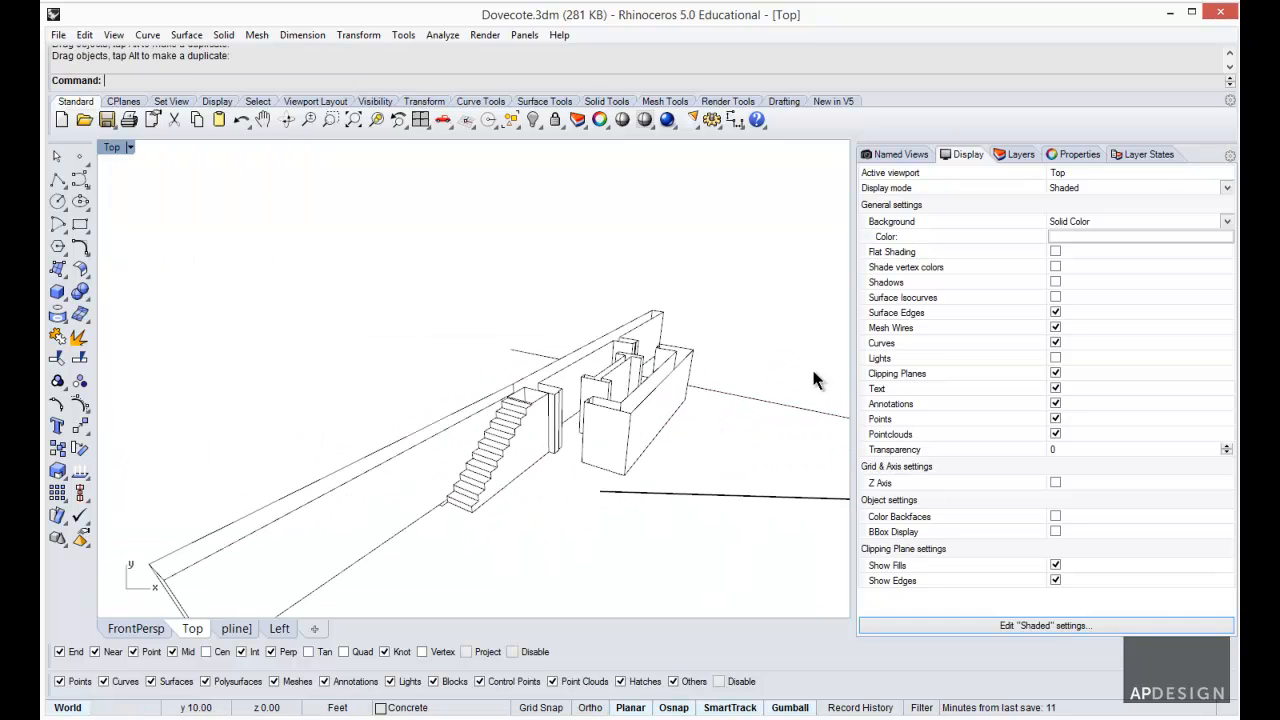
# - Make the clipping_planes layer current, select all its objects and fill them with the Solid hatch pattern
pyautogui.click(1020, 155)
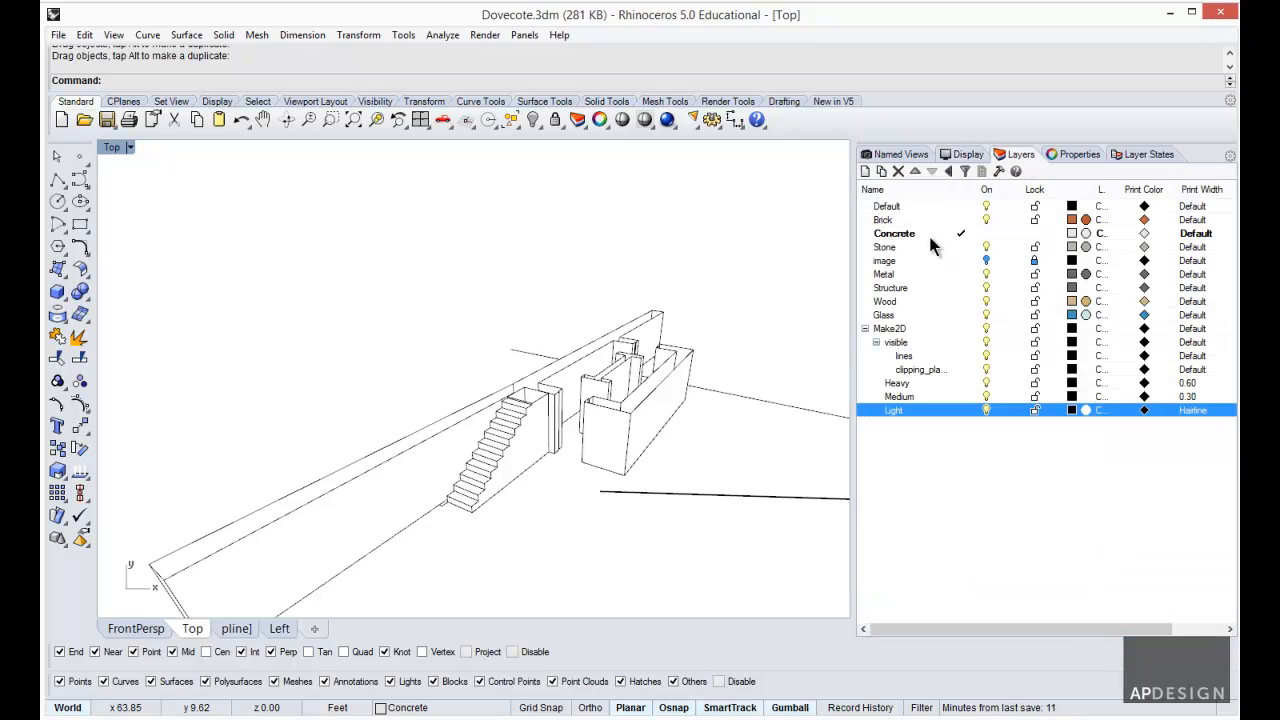
pyautogui.rightClick(960, 368)
pyautogui.click(1034, 613)
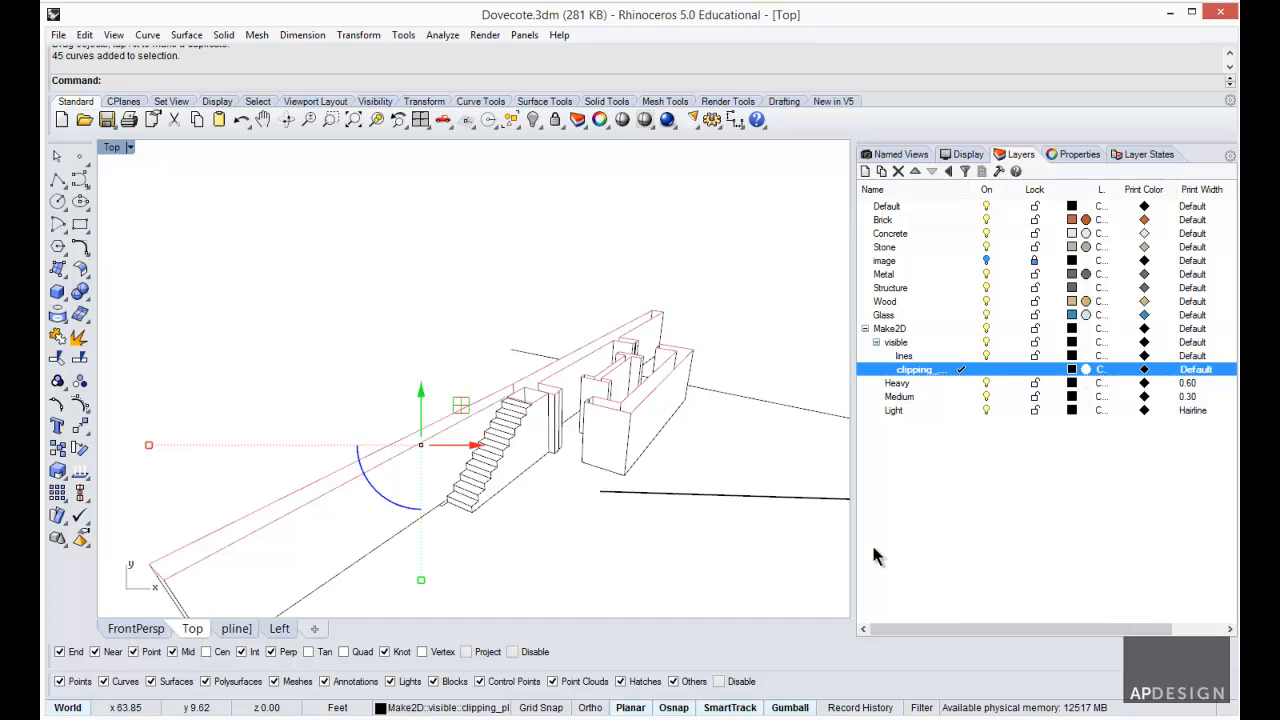
pyautogui.scroll(5, 650, 343)
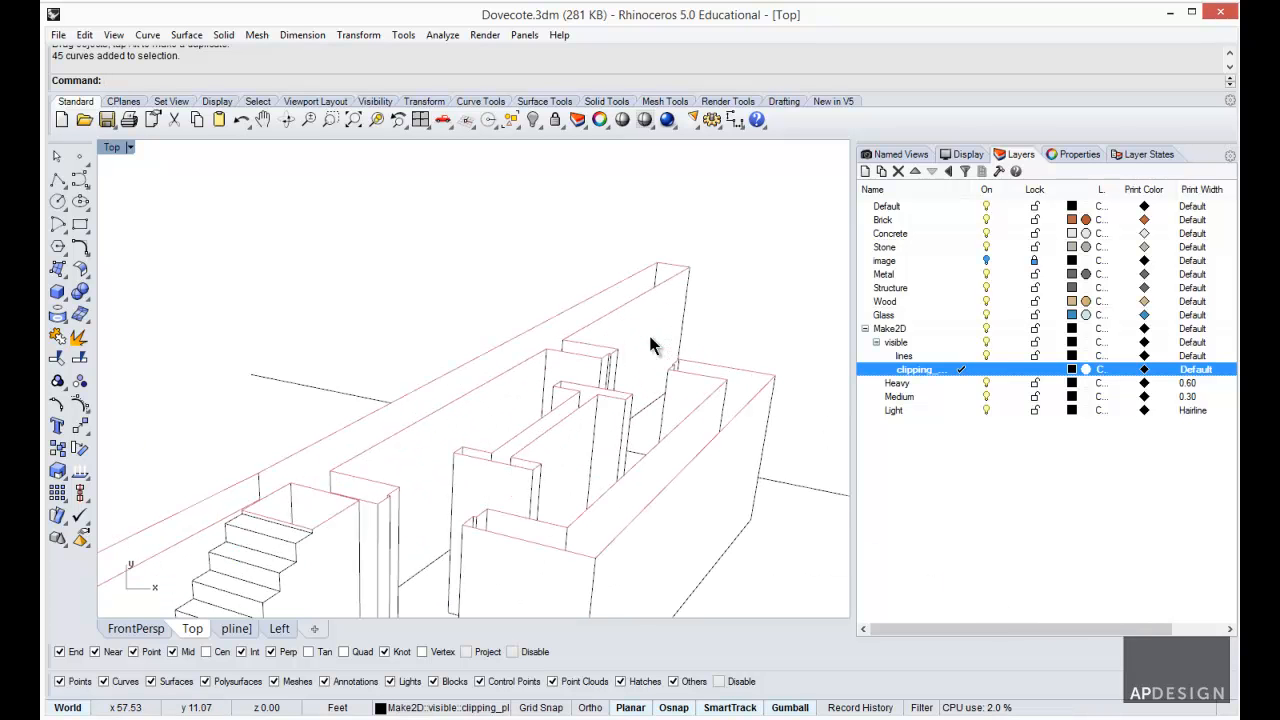
pyautogui.scroll(-3, 632, 307)
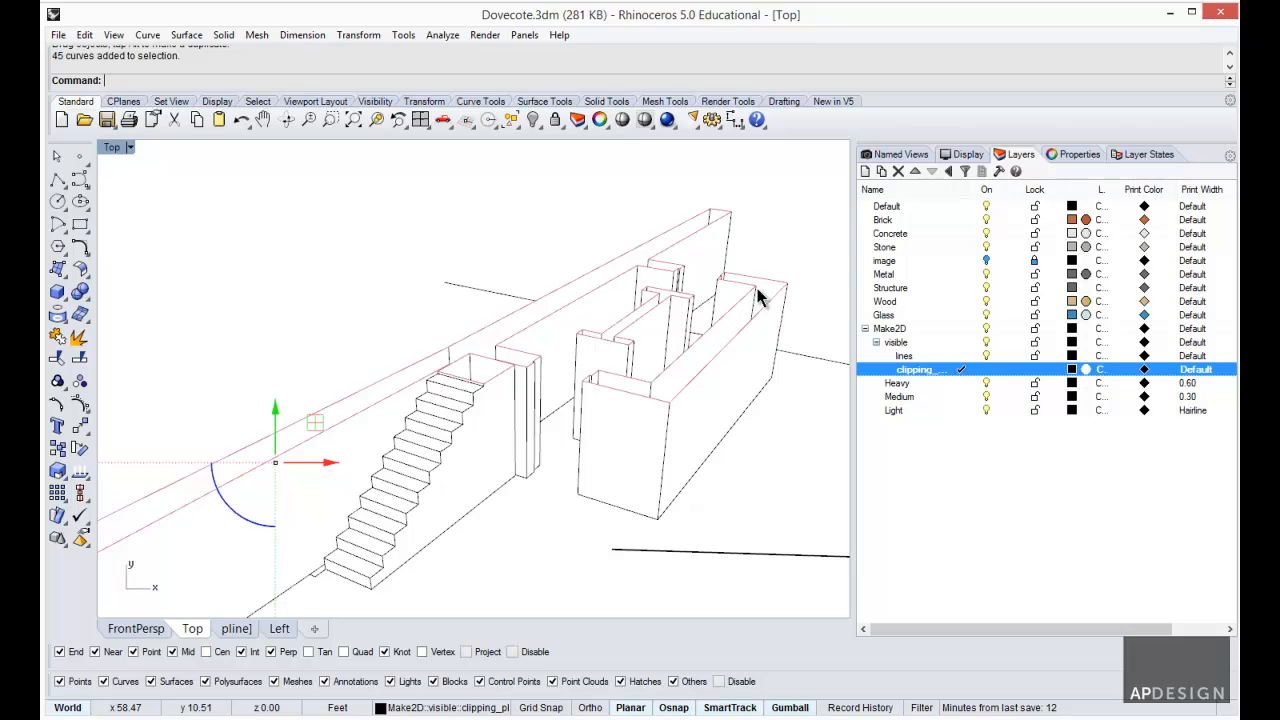
pyautogui.moveTo(512, 366); pyautogui.dragTo(585, 309, button='right')
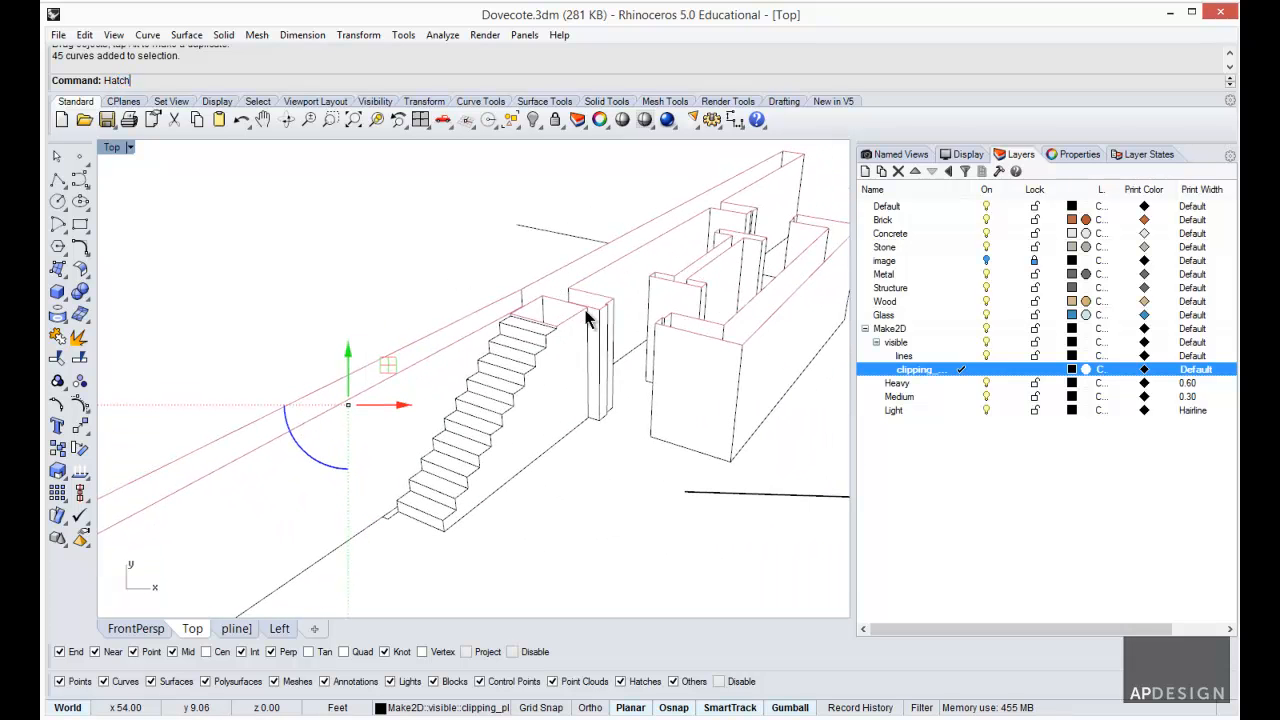
pyautogui.press('Return')
pyautogui.click(565, 511)
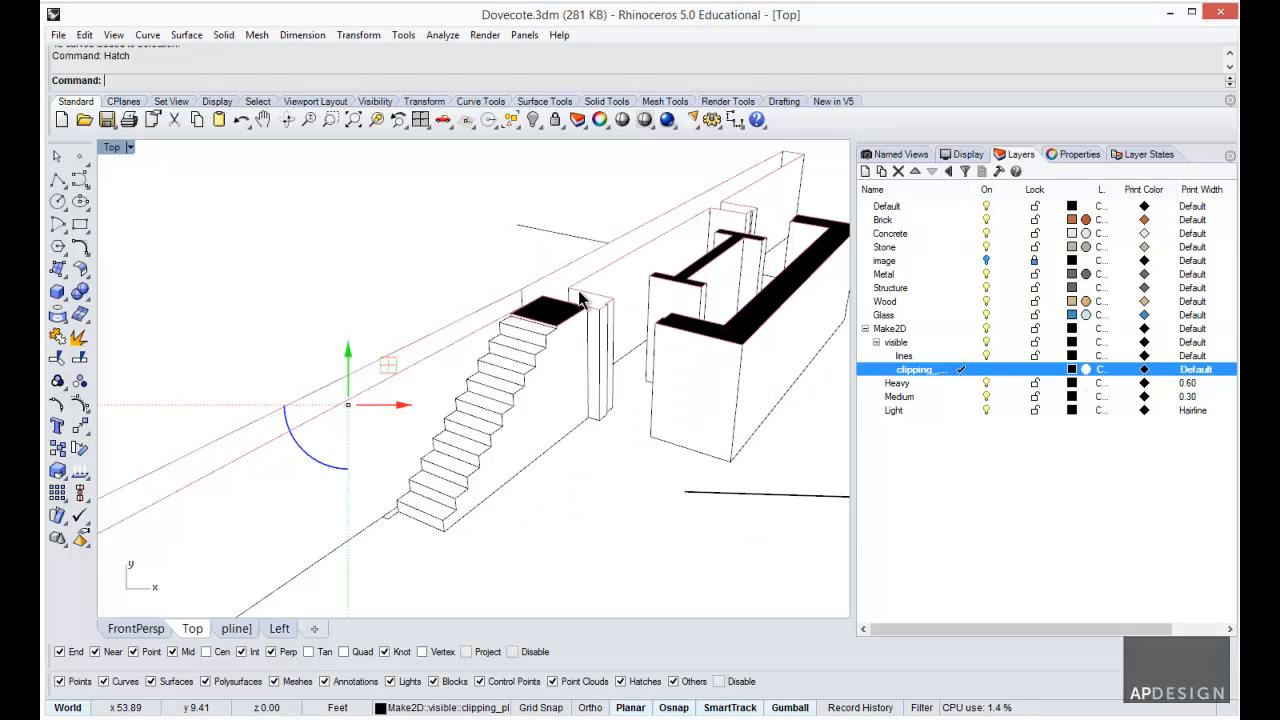
# - Try a Fillet with radius 0 on the section curve beside the stair landing, and undo it
pyautogui.scroll(5, 578, 292)
pyautogui.scroll(3, 420, 336)
pyautogui.scroll(-1, 335, 371)
pyautogui.scroll(-3, 330, 369)
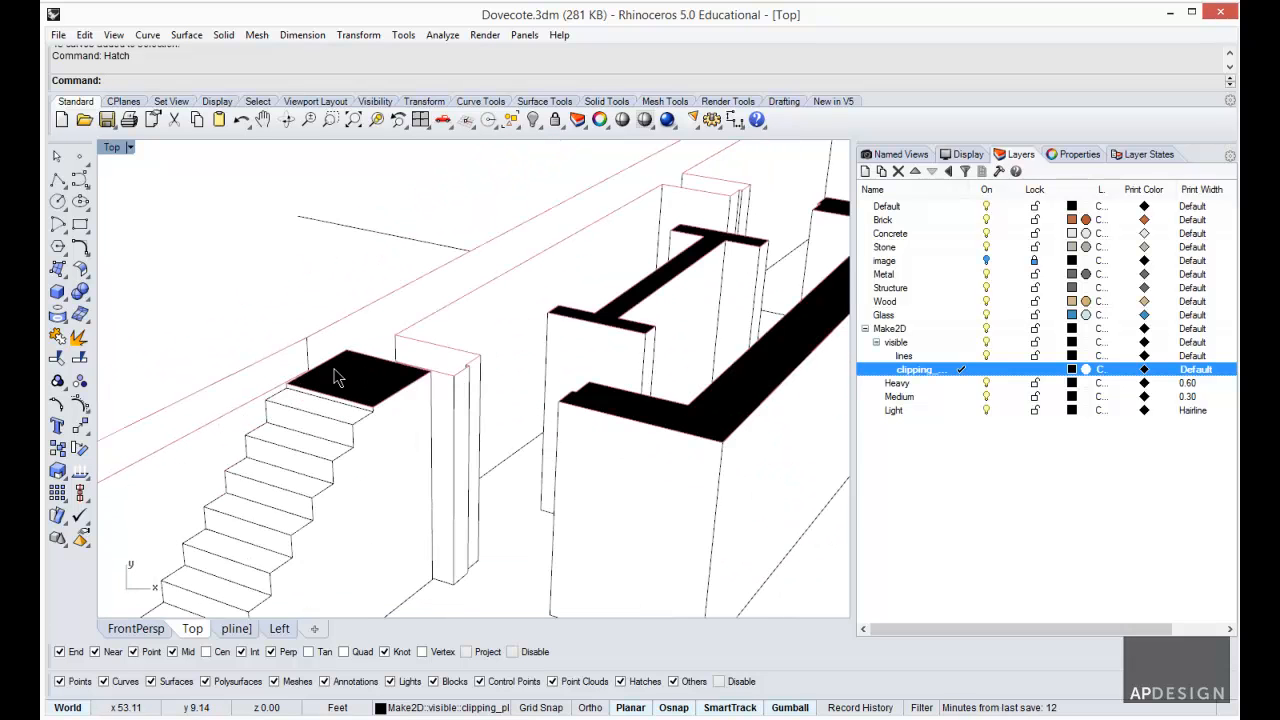
pyautogui.scroll(5, 334, 371)
pyautogui.click(687, 365)
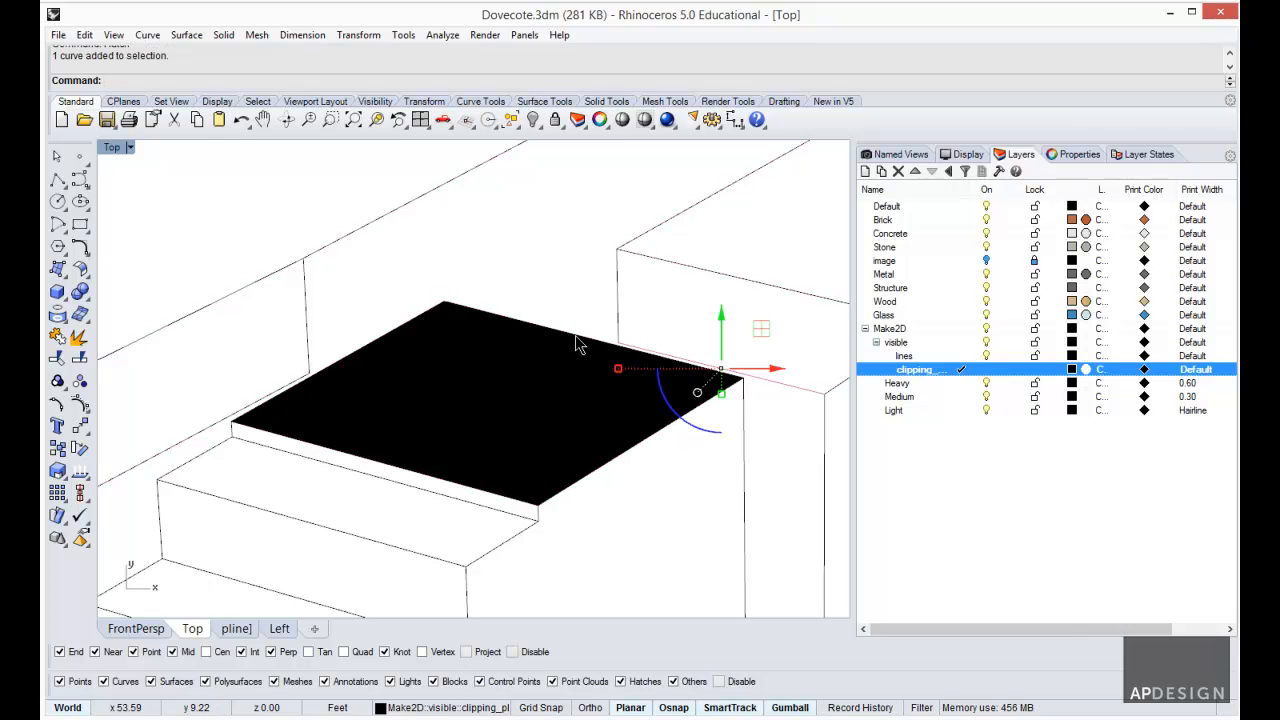
pyautogui.write('Fillet')
pyautogui.press('Return')
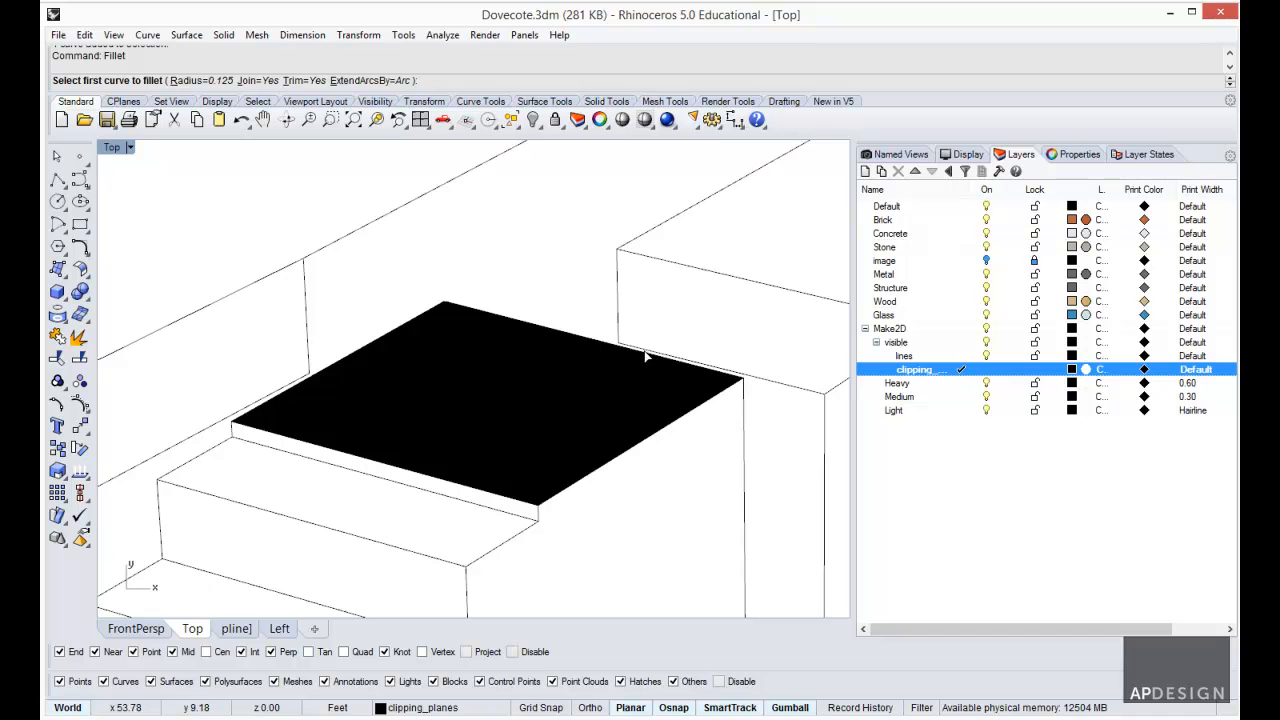
pyautogui.write('r')
pyautogui.press('Return')
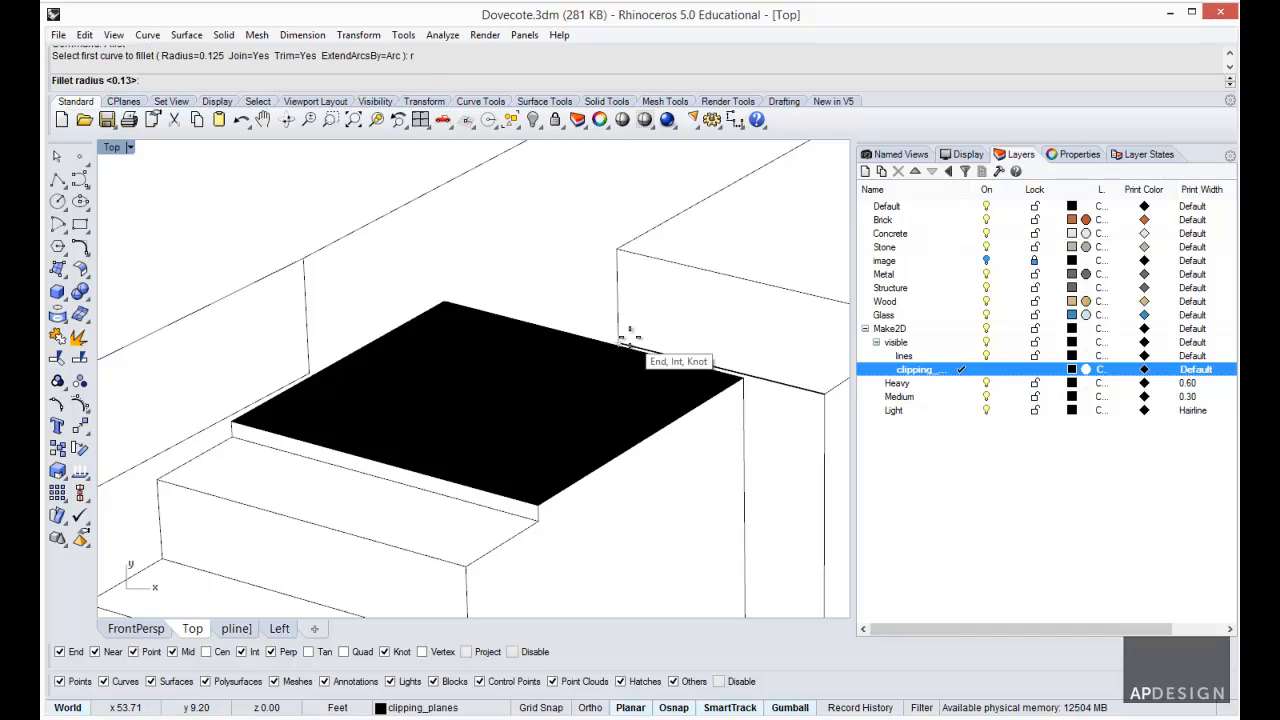
pyautogui.write('0')
pyautogui.press('Return')
pyautogui.click(632, 347)
pyautogui.click(640, 355)
pyautogui.hotkey('ctrl', 'z')
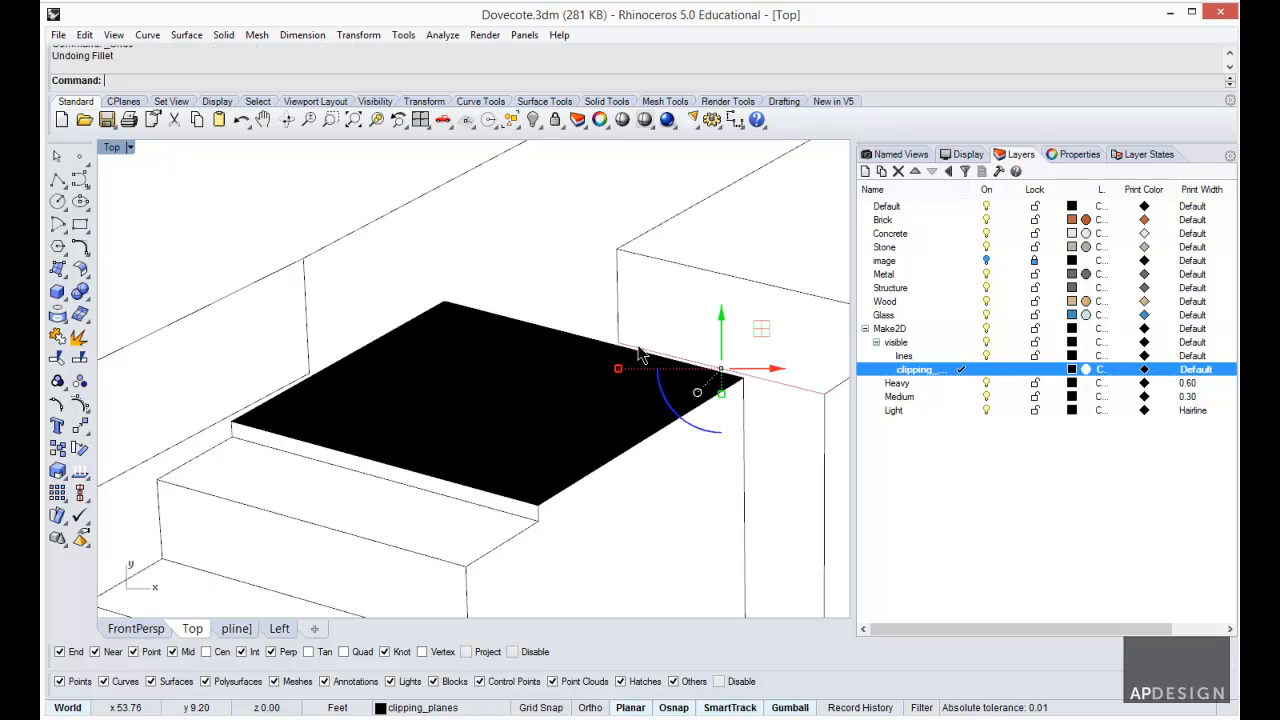
# - Fillet the section line beside the stair landing with the long wall's inner section line to close the outline
pyautogui.press('Return')
pyautogui.click(630, 350)
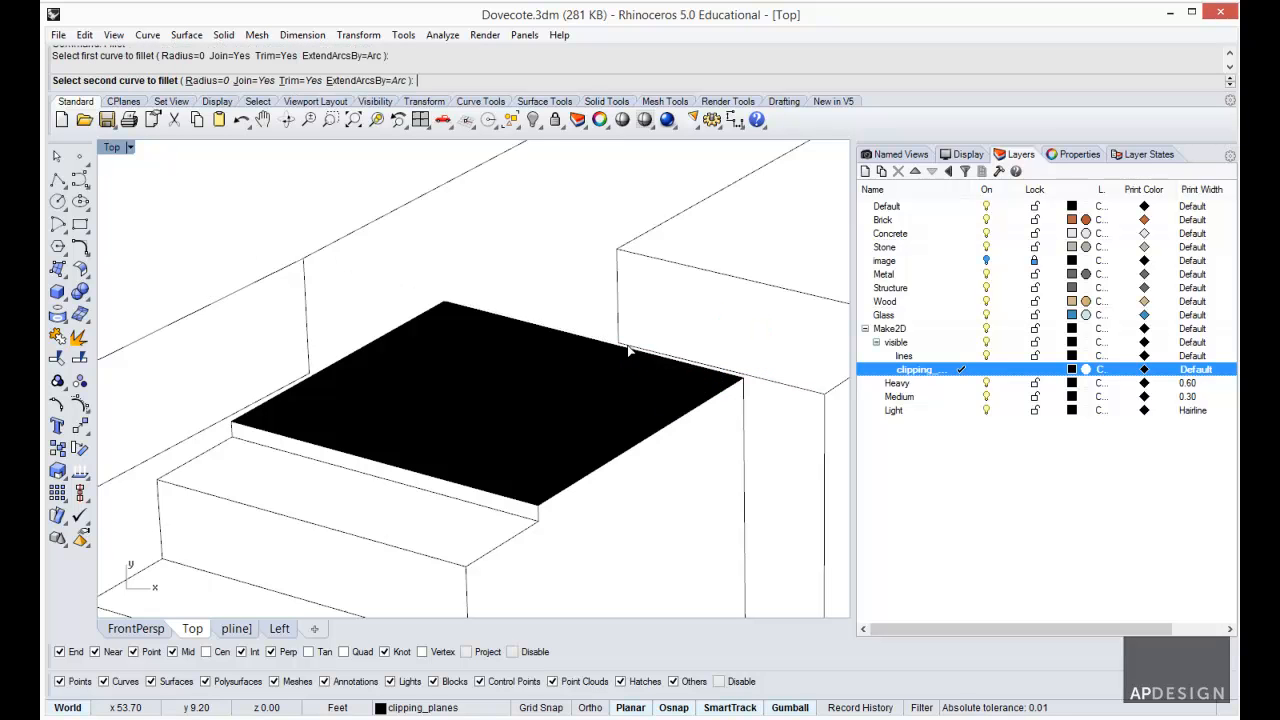
pyautogui.click(284, 397)
pyautogui.scroll(-5, 312, 385)
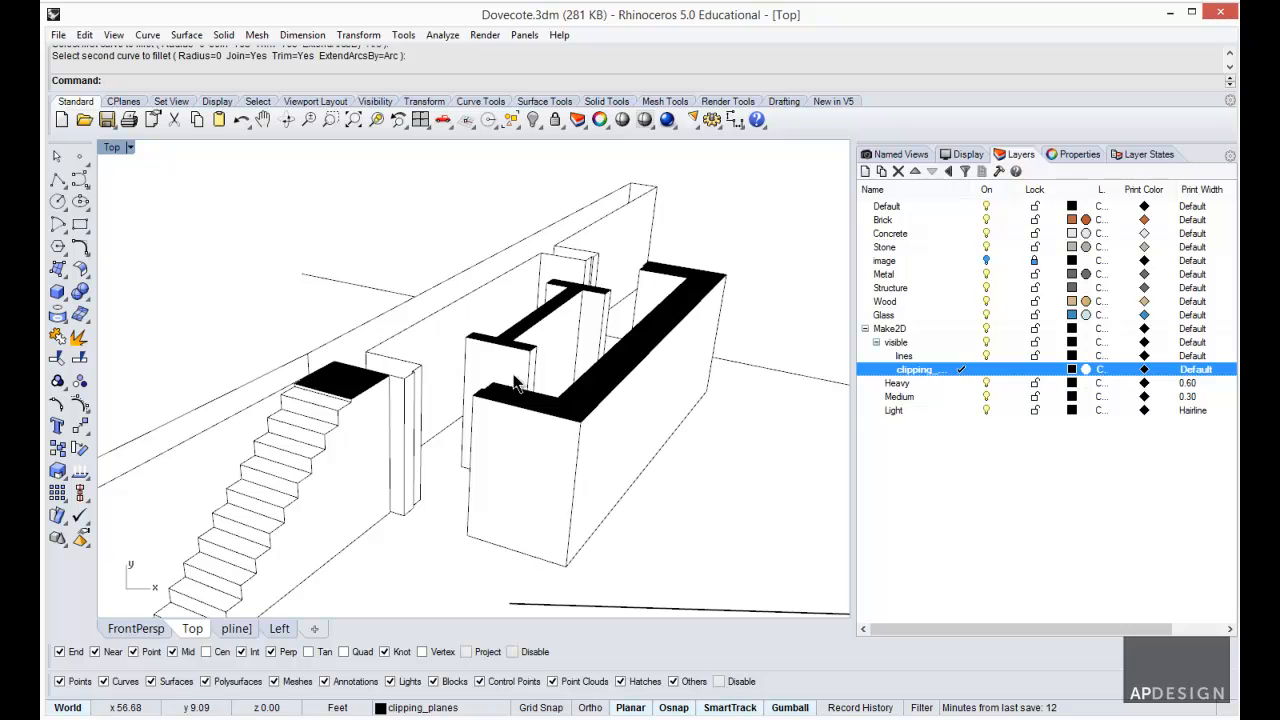
# - Hatch the remaining clipping_planes curves with the Solid pattern, excluding the already filled volume, stair landing and interior wall
pyautogui.rightClick(929, 376)
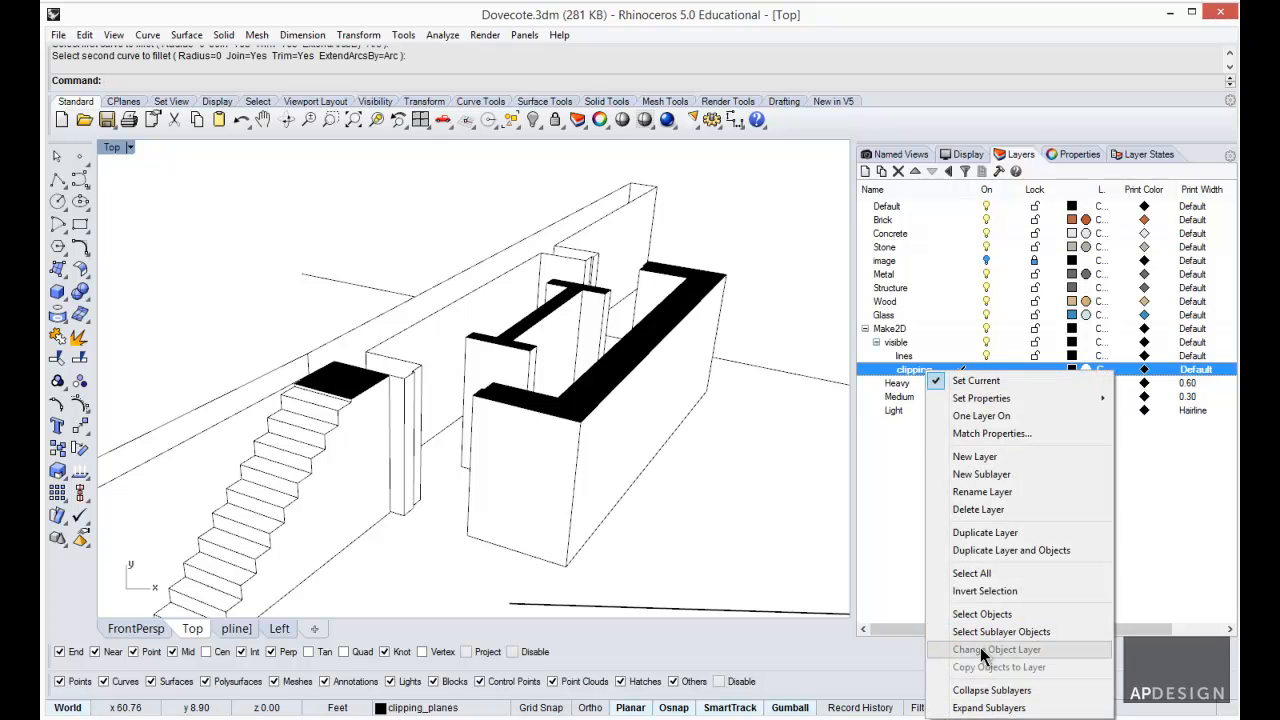
pyautogui.click(980, 615)
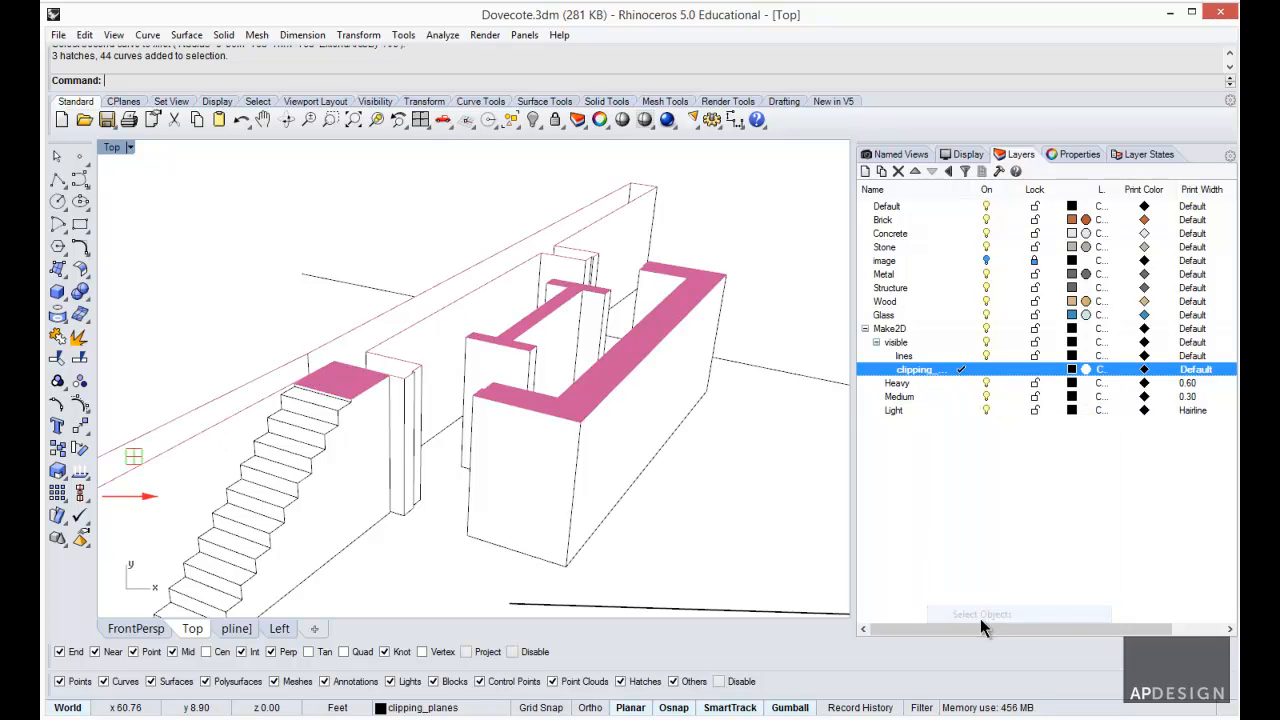
pyautogui.keyDown('ctrl'); pyautogui.click(585, 410); pyautogui.keyUp('ctrl')
pyautogui.keyDown('ctrl'); pyautogui.click(550, 405); pyautogui.keyUp('ctrl')
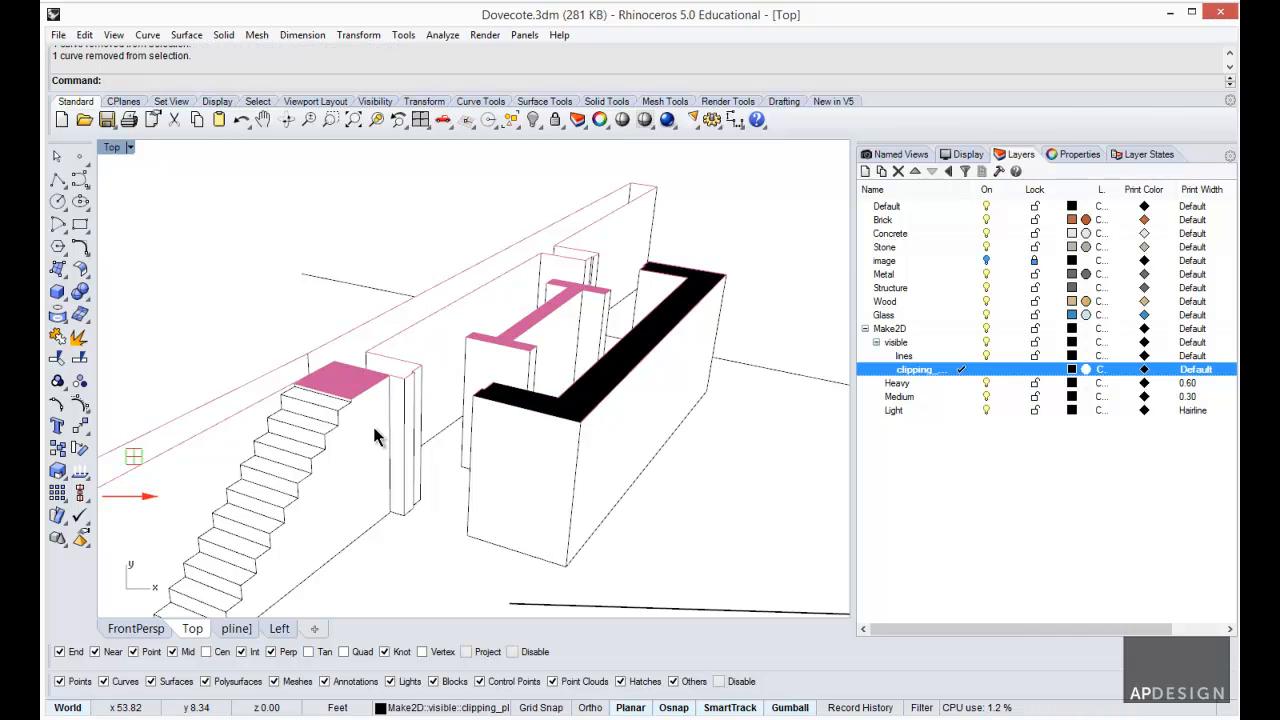
pyautogui.keyDown('ctrl'); pyautogui.click(363, 394); pyautogui.keyUp('ctrl')
pyautogui.keyDown('ctrl'); pyautogui.click(368, 388); pyautogui.keyUp('ctrl')
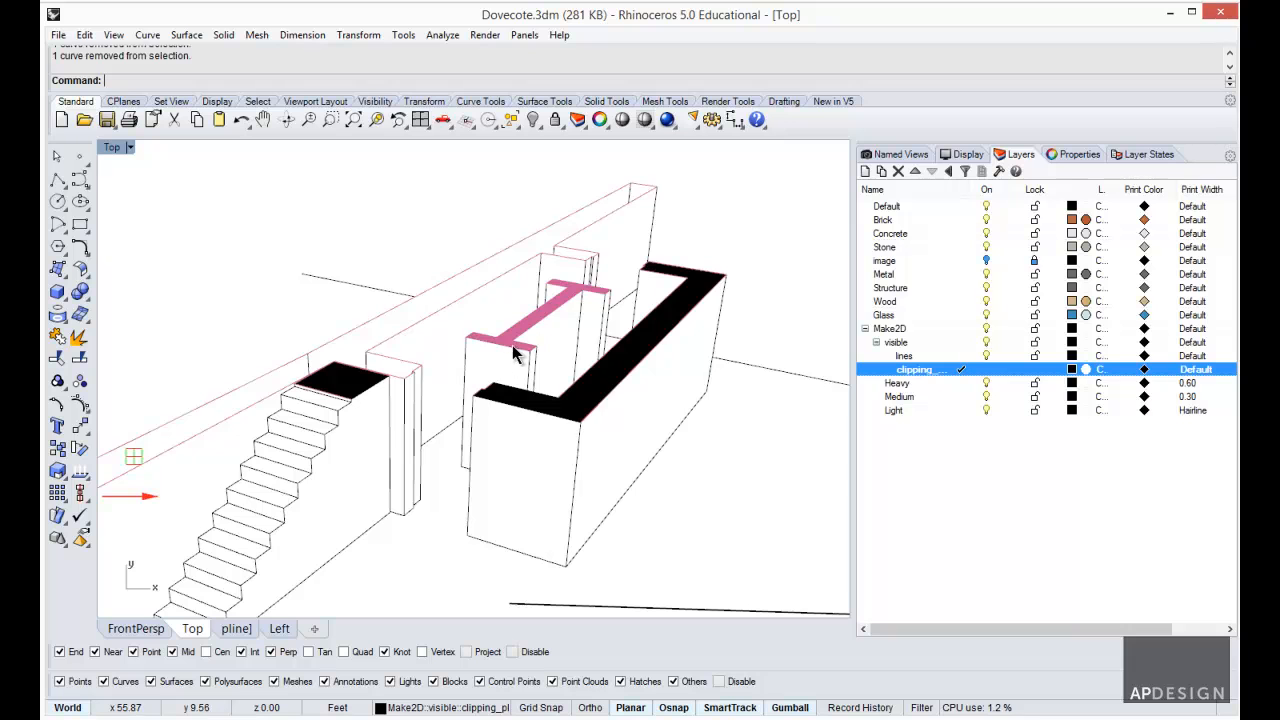
pyautogui.keyDown('ctrl'); pyautogui.click(527, 352); pyautogui.keyUp('ctrl')
pyautogui.scroll(-2, 500, 380)
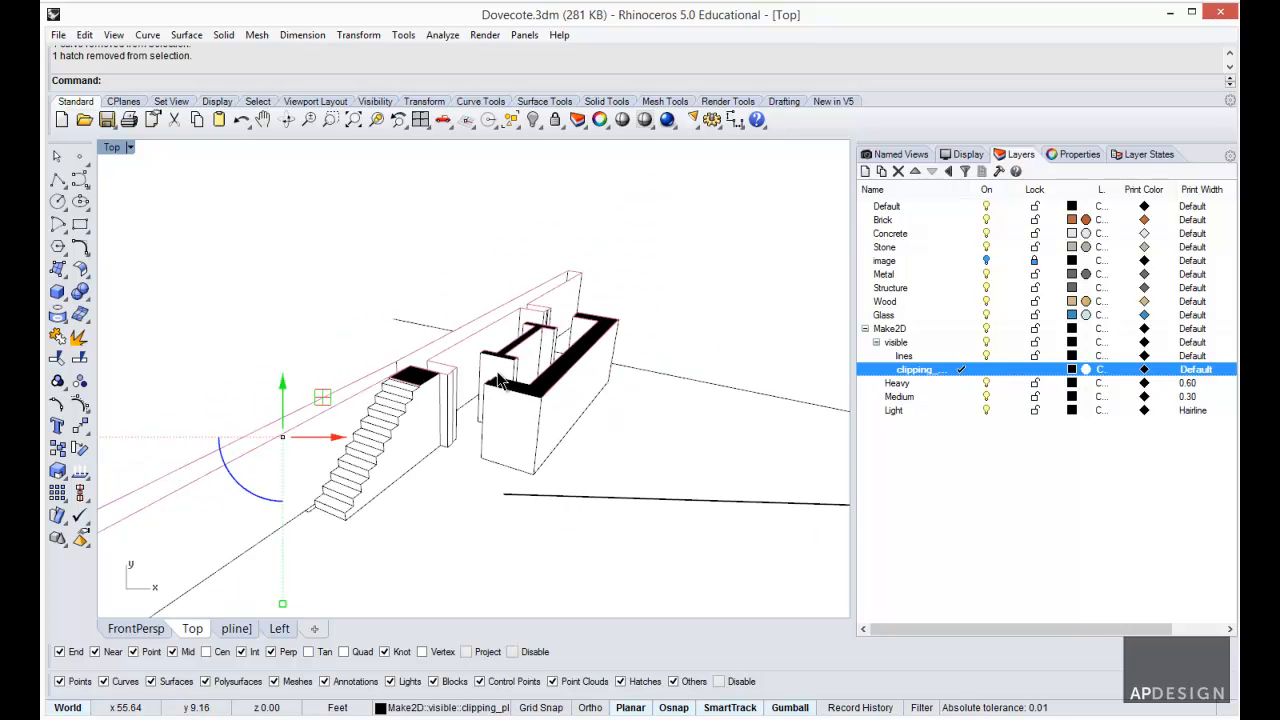
pyautogui.write('Hatch')
pyautogui.press('Return')
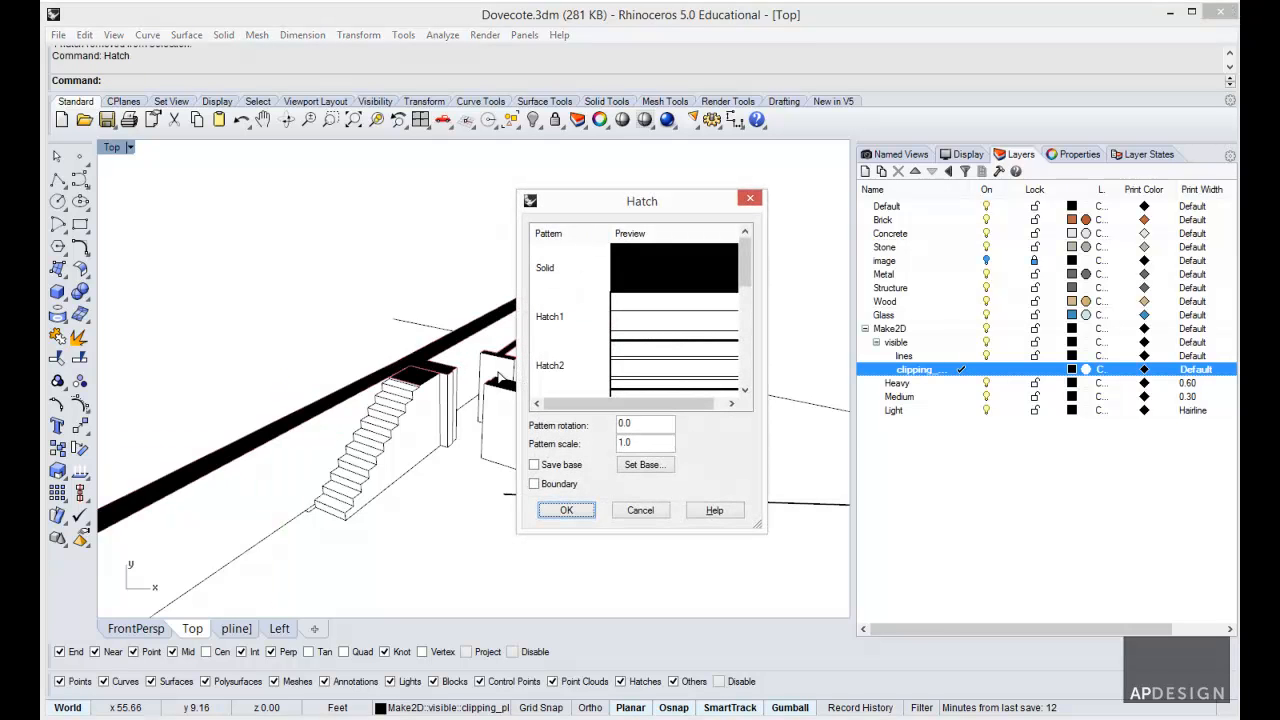
pyautogui.click(547, 516)
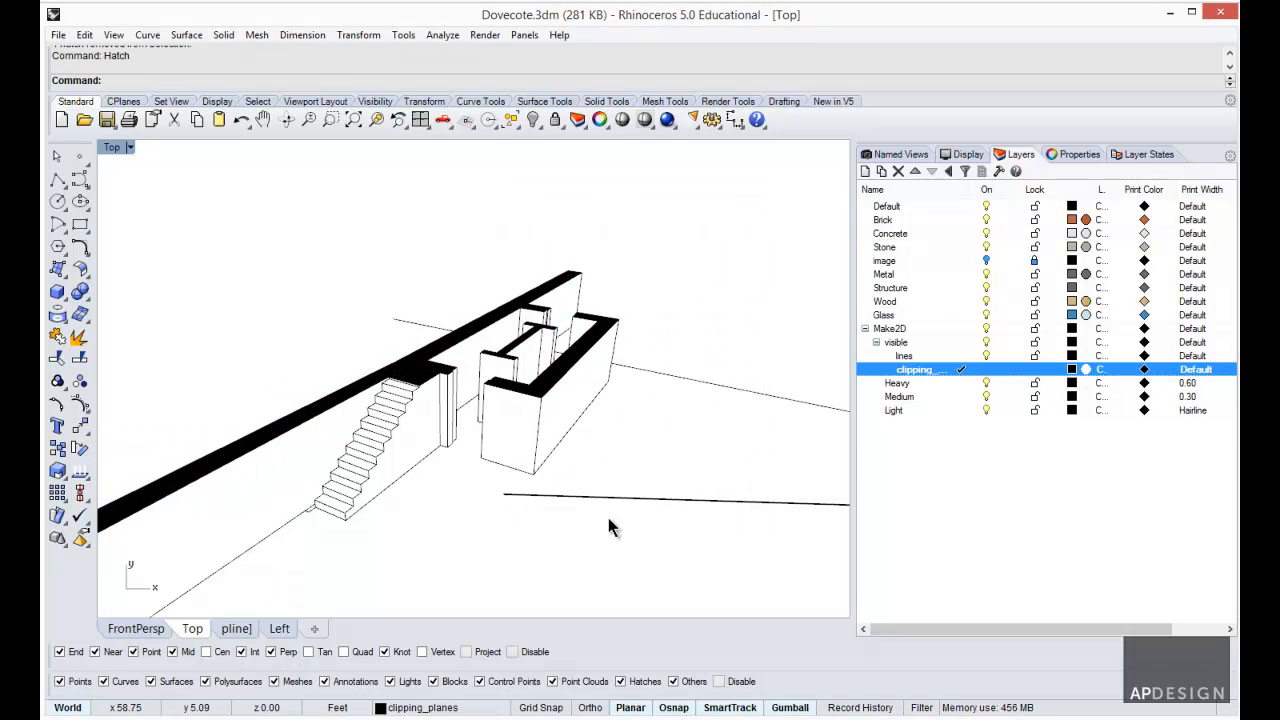
# - Delete the long heavy line beneath the sectioned drawing, and undo the deletion
pyautogui.scroll(-3, 640, 490)
pyautogui.scroll(-3, 719, 430)
pyautogui.moveTo(689, 427)
pyautogui.mouseDown(button='right')
pyautogui.moveTo(618, 438)
pyautogui.moveTo(597, 466)
pyautogui.mouseUp(button='right')
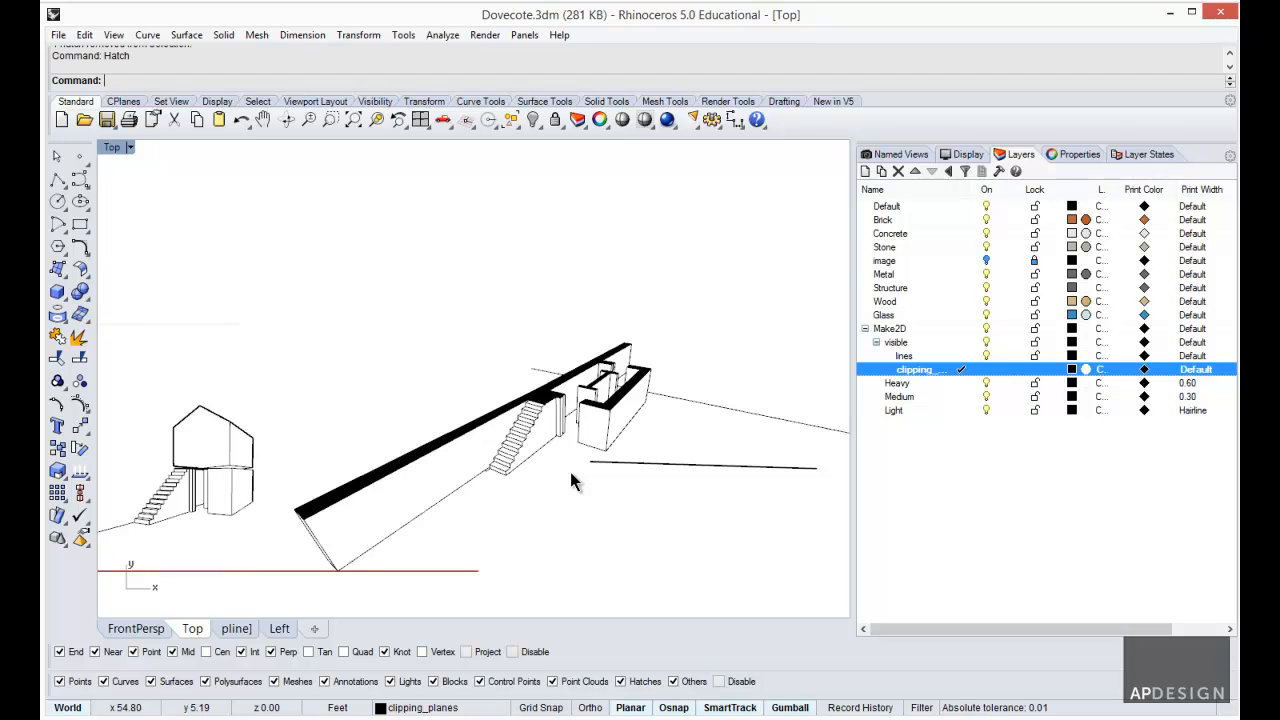
pyautogui.moveTo(573, 482); pyautogui.dragTo(598, 477, button='right')
pyautogui.click(698, 459)
pyautogui.press('Delete')
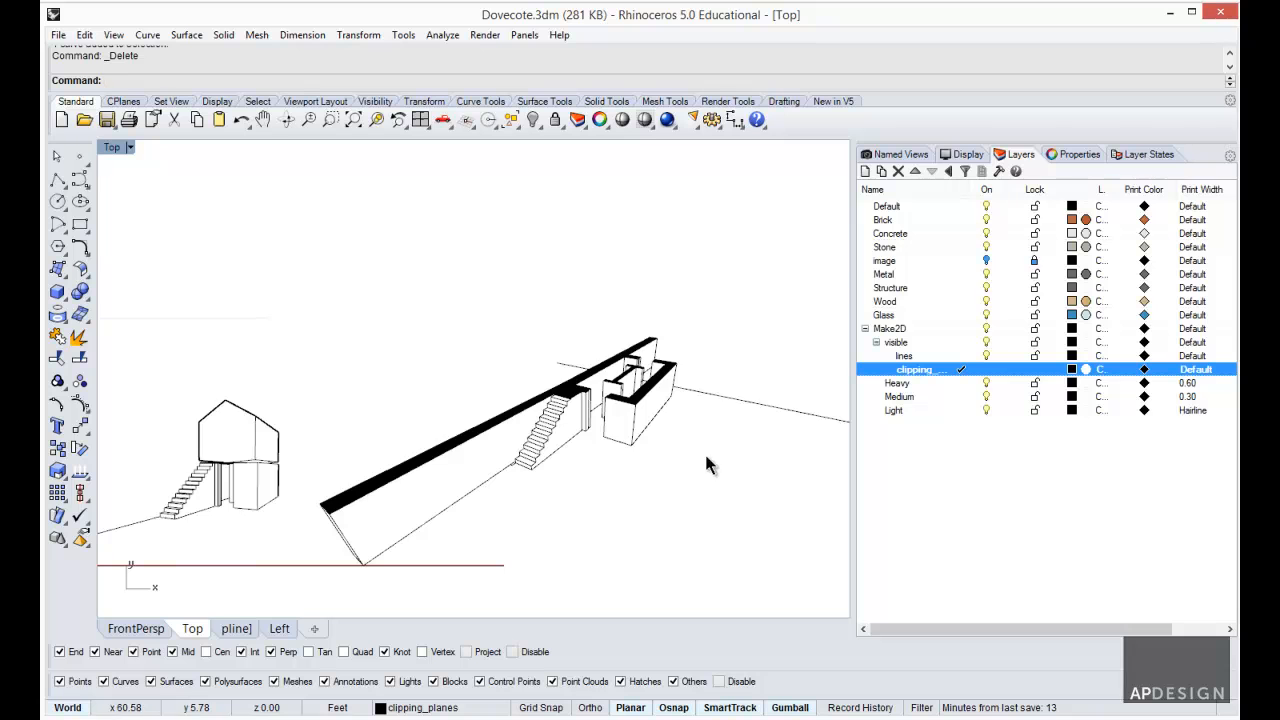
pyautogui.scroll(-4, 704, 451)
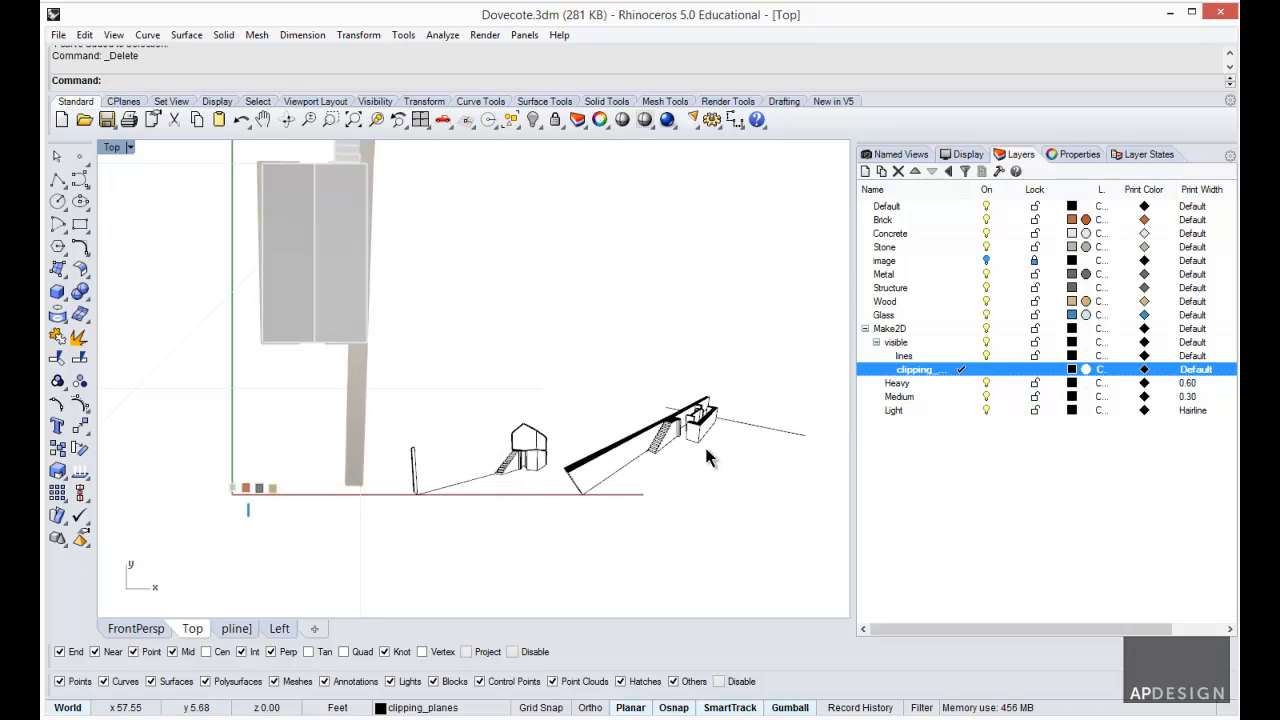
pyautogui.scroll(3, 515, 472)
pyautogui.hotkey('ctrl', 'z')
pyautogui.scroll(-3, 640, 487)
pyautogui.scroll(2, 783, 481)
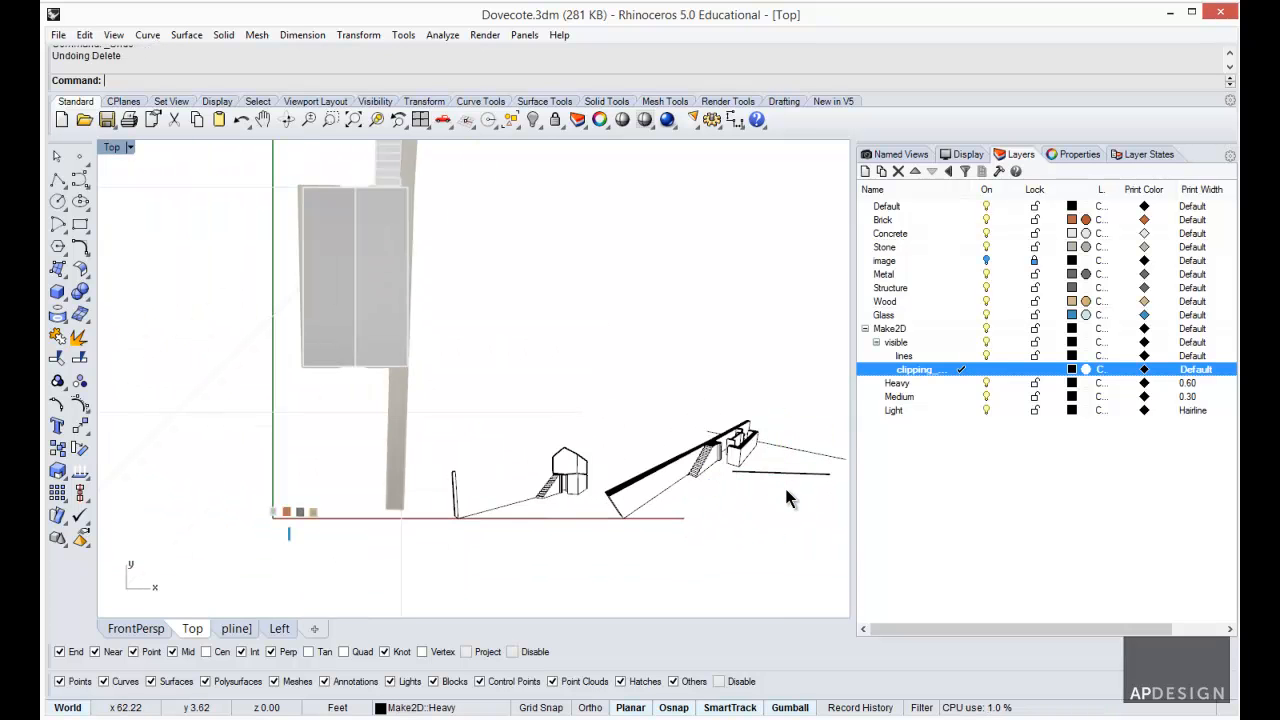
# - Move the long heavy line beneath the sectioned drawing onto the long wall's top edge in the unsectioned perspective
pyautogui.click(784, 480)
pyautogui.write('m')
pyautogui.press('Return')
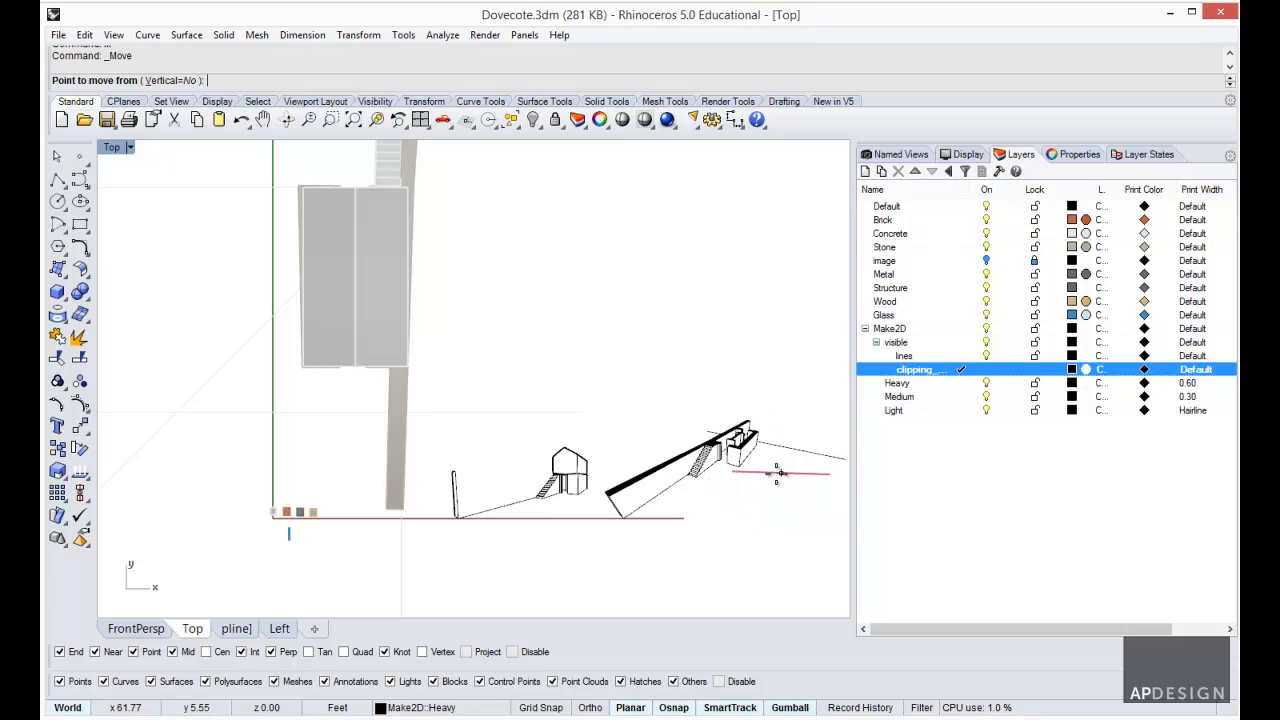
pyautogui.click(732, 472)
pyautogui.click(548, 480)
# - Examine the line weights and solid-filled cut surfaces of the two perspective drawings up close
pyautogui.scroll(2, 677, 517)
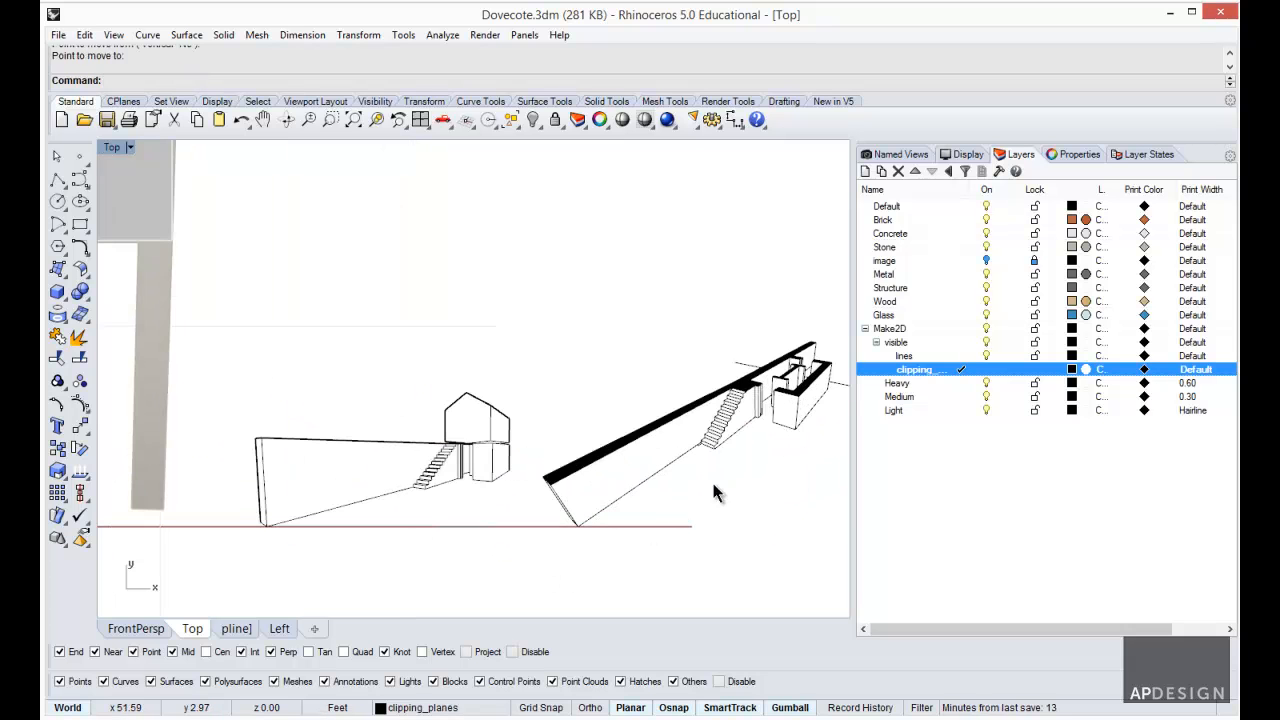
pyautogui.moveTo(714, 491); pyautogui.dragTo(635, 481, button='right')
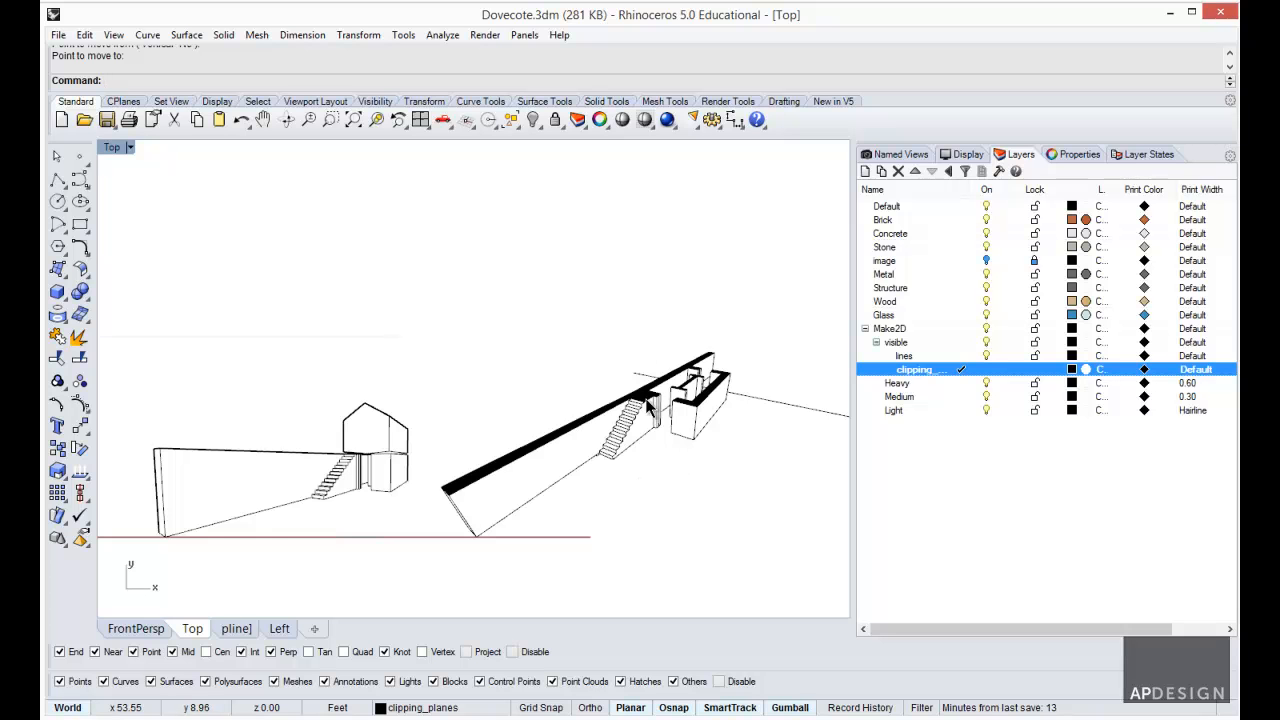
pyautogui.moveTo(714, 443)
pyautogui.mouseDown(button='right')
pyautogui.moveTo(706, 458)
pyautogui.moveTo(727, 431)
pyautogui.mouseUp(button='right')
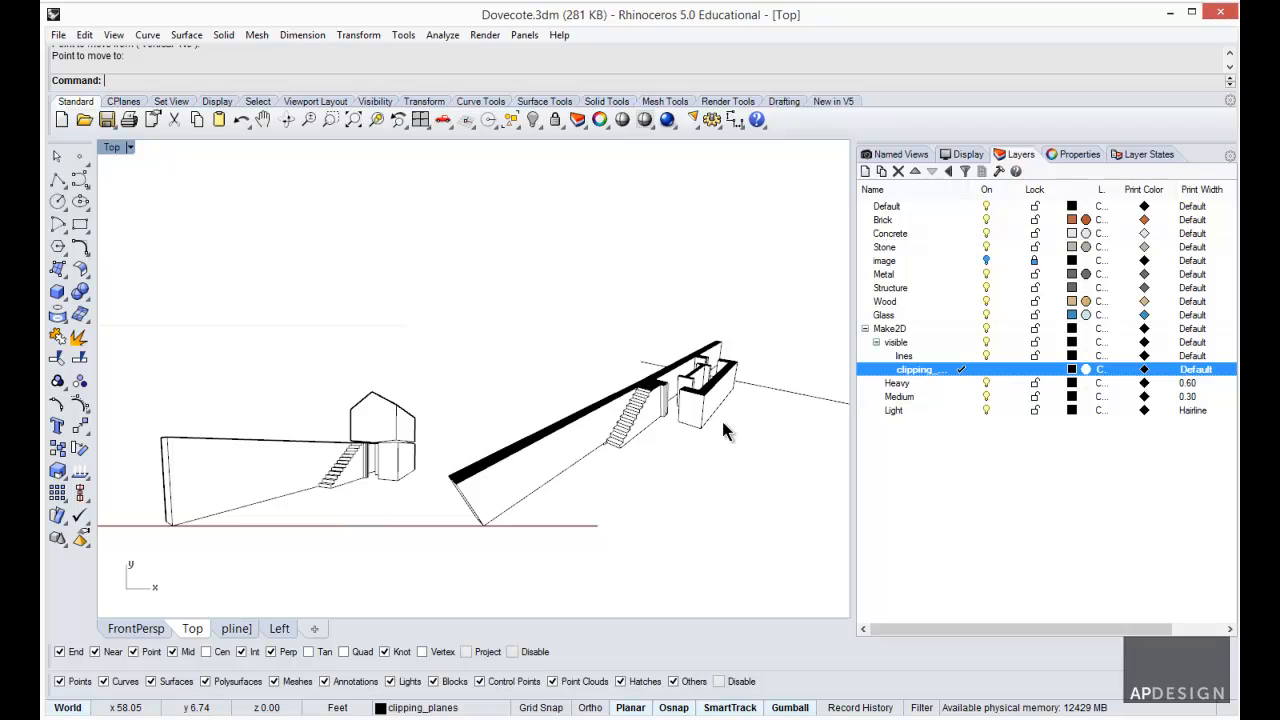
pyautogui.scroll(3, 413, 470)
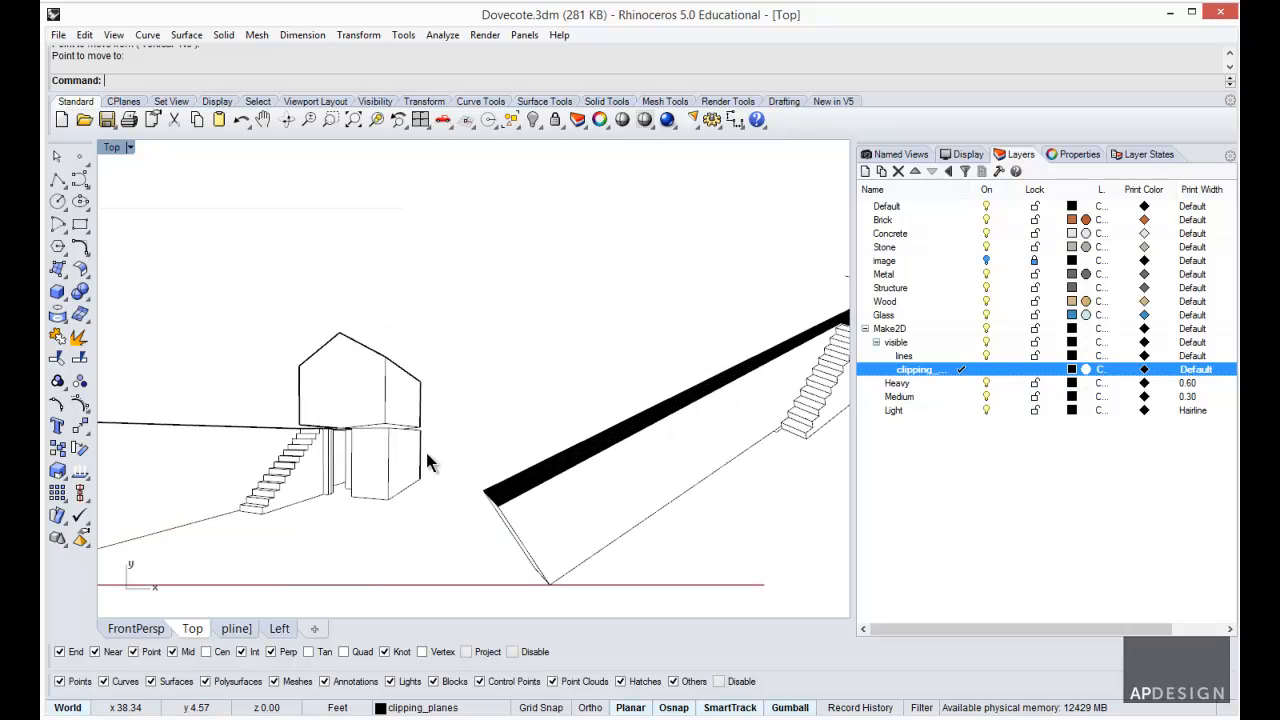
pyautogui.scroll(5, 394, 405)
pyautogui.scroll(-2, 396, 410)
pyautogui.scroll(-6, 390, 405)
pyautogui.scroll(8, 520, 404)
pyautogui.click(563, 402)
pyautogui.scroll(-4, 620, 402)
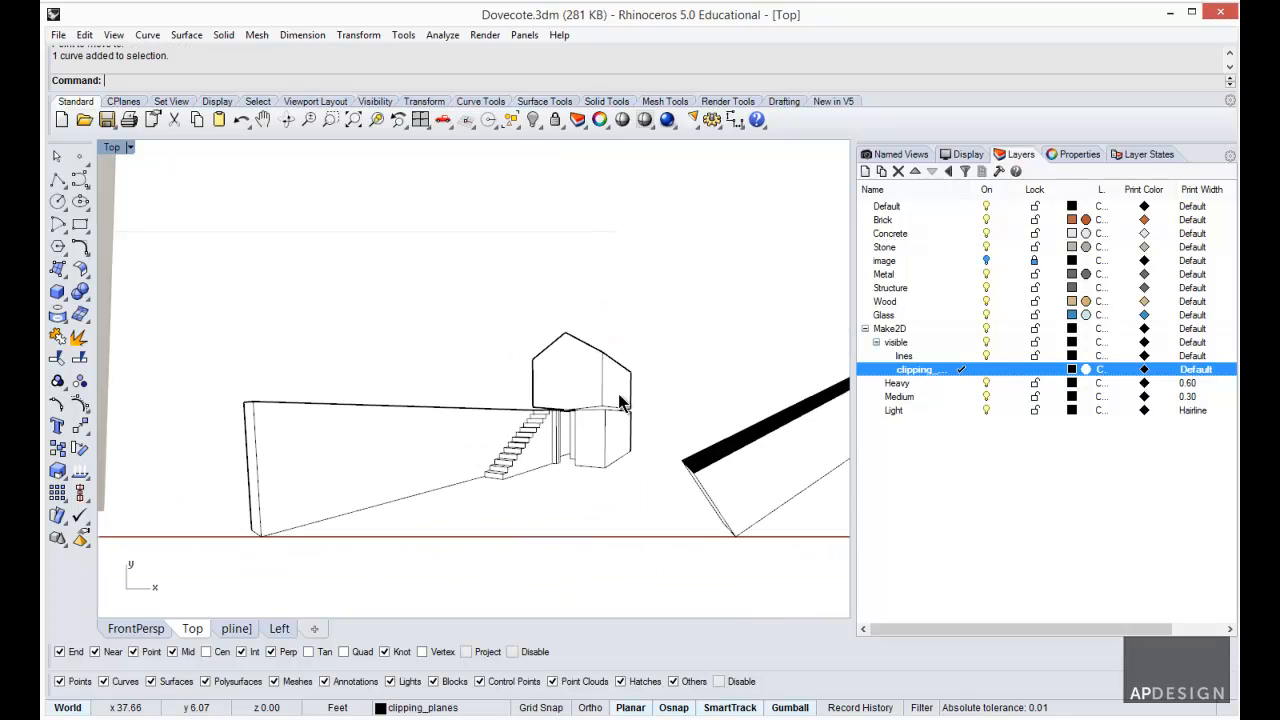
pyautogui.moveTo(643, 420); pyautogui.dragTo(474, 416, button='right')
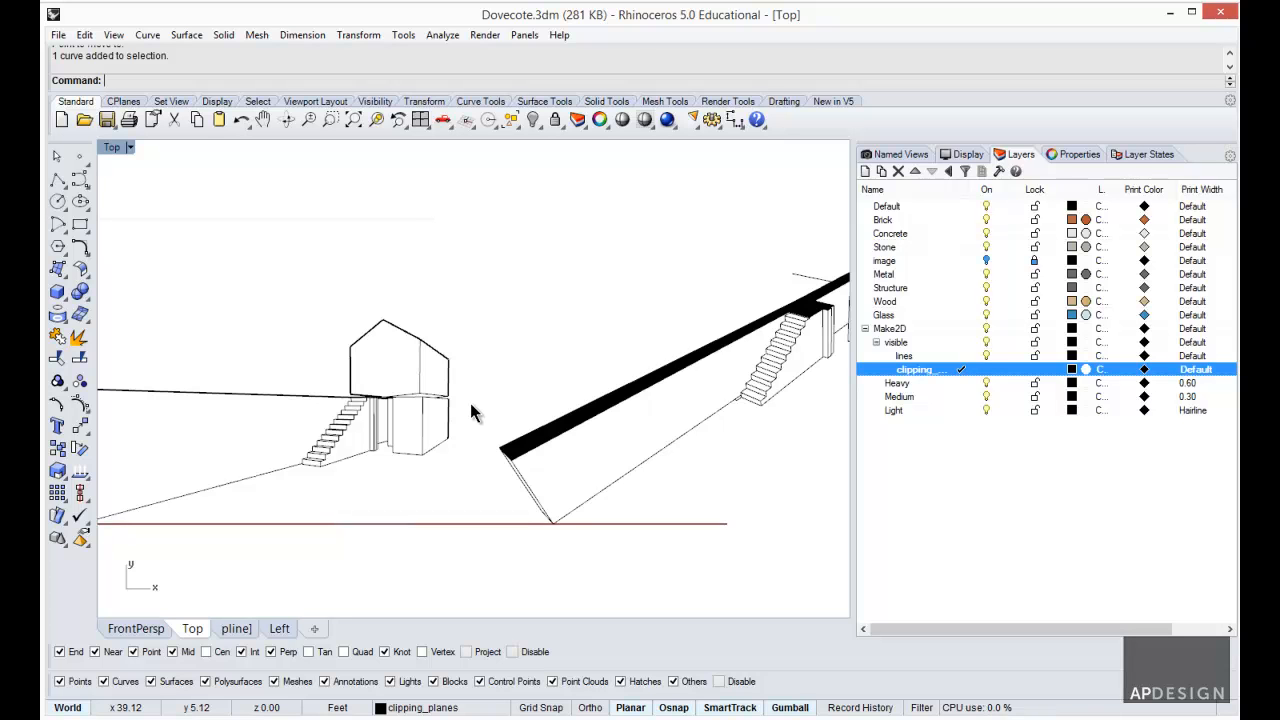
pyautogui.moveTo(475, 415); pyautogui.dragTo(516, 348, button='right')
pyautogui.scroll(-3, 516, 348)
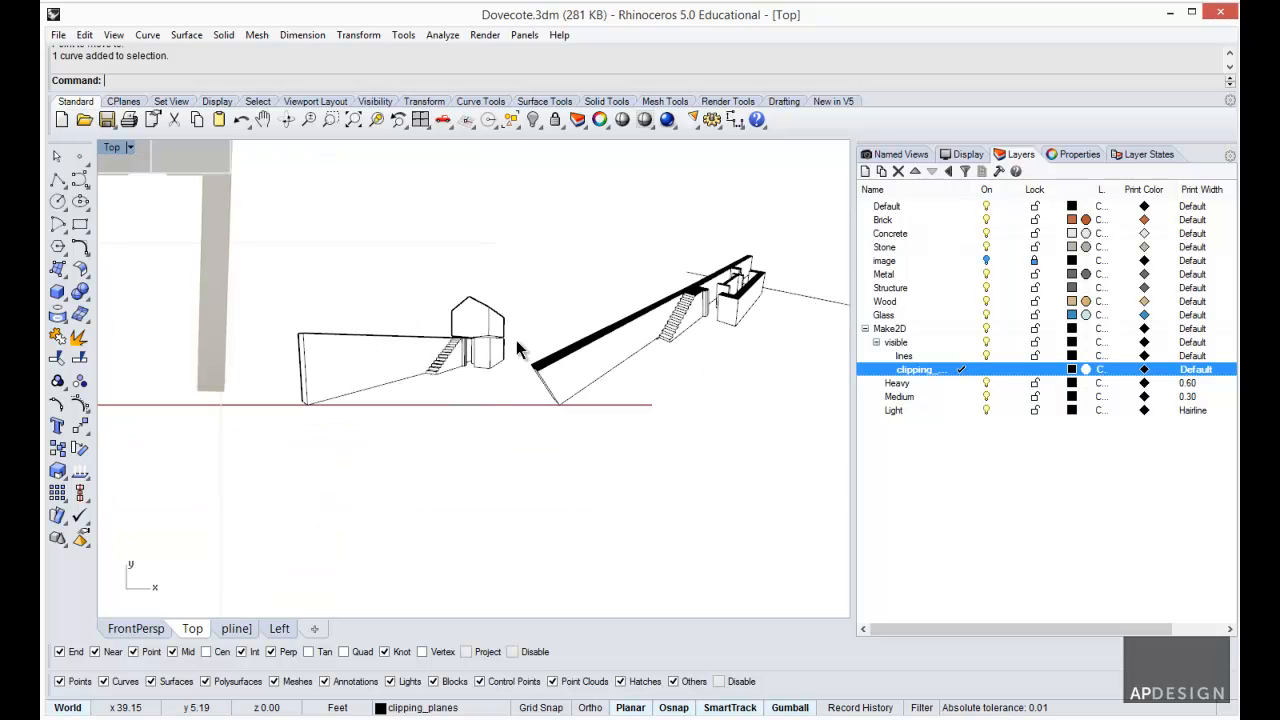
pyautogui.scroll(2, 508, 345)
pyautogui.moveTo(525, 346); pyautogui.dragTo(421, 421, button='right')
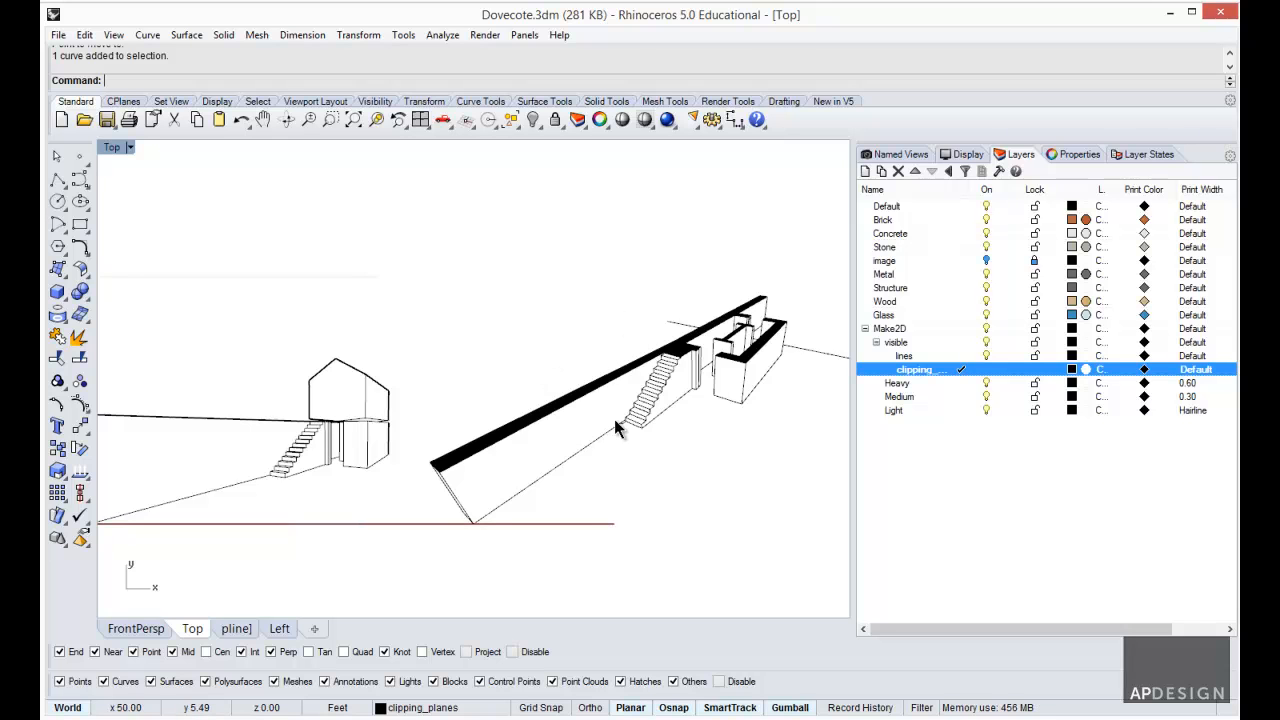
# - Add two new layers named DarkGrey and LightGrey
pyautogui.click(867, 169)
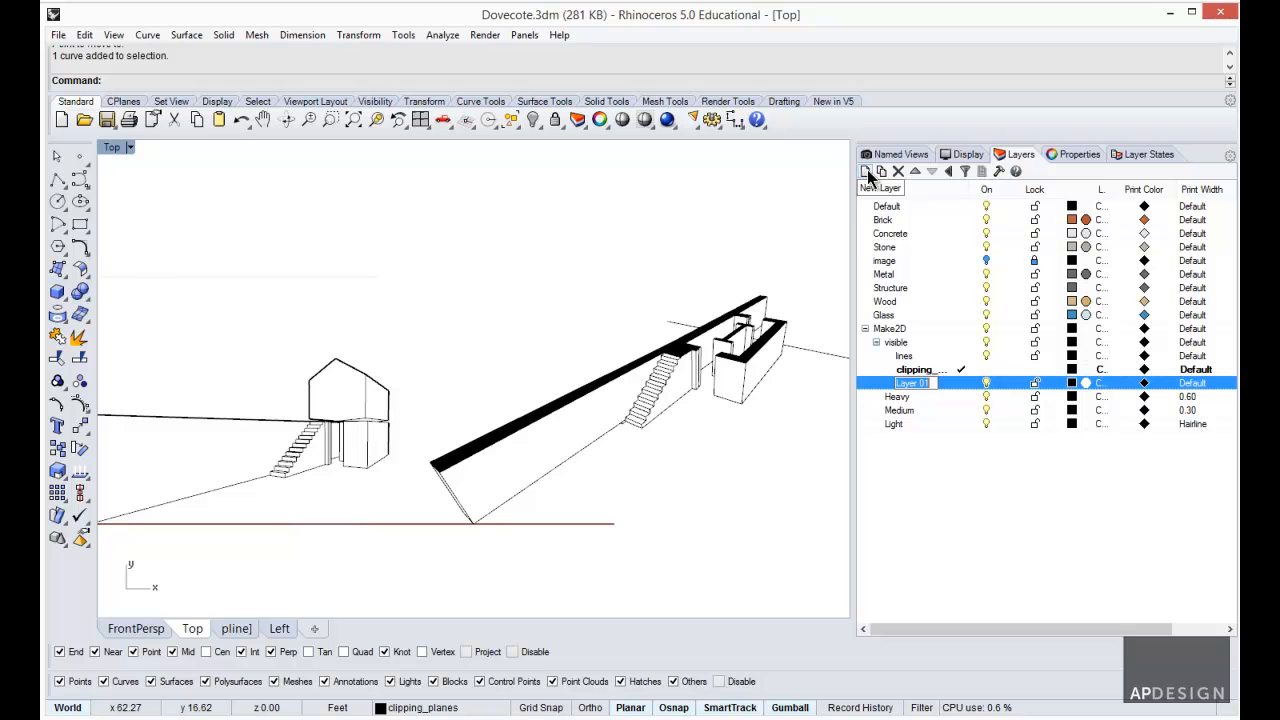
pyautogui.write('Grey')
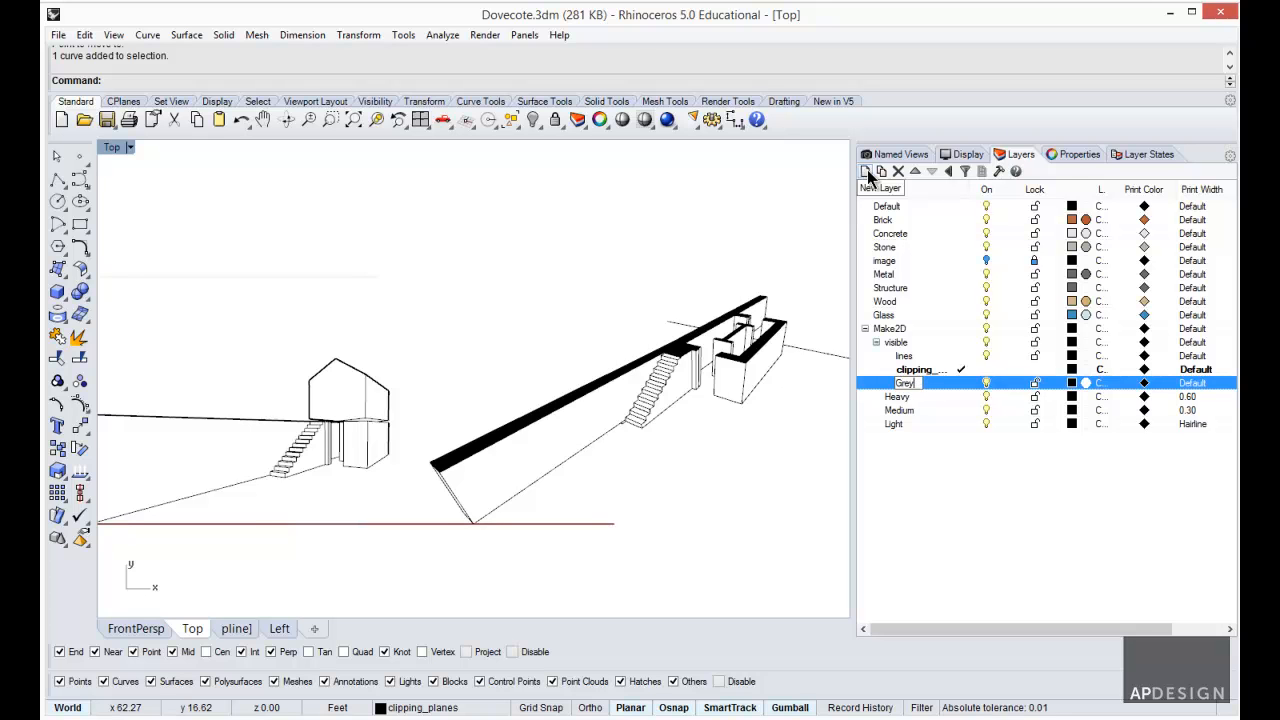
pyautogui.press('BackSpace')
pyautogui.press('BackSpace')
pyautogui.press('BackSpace')
pyautogui.press('BackSpace')
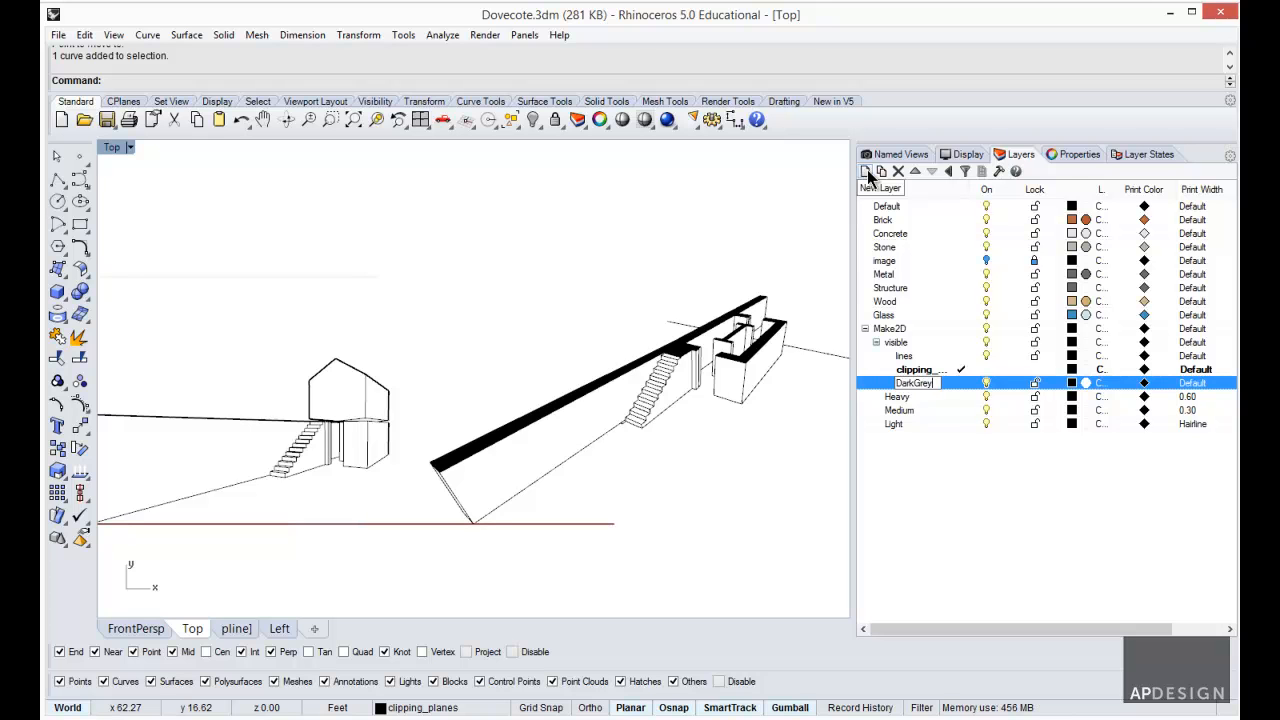
pyautogui.click(867, 172)
pyautogui.write('LightGrey')
pyautogui.click(917, 488)
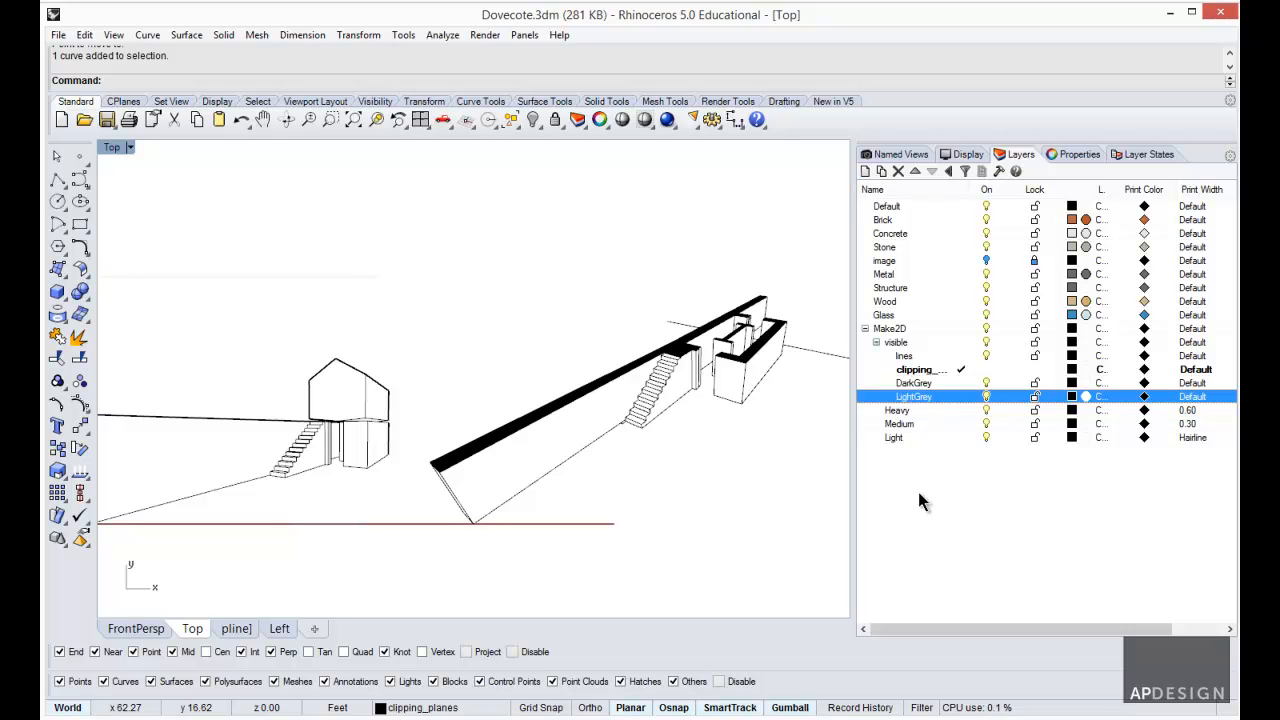
# - Take the DarkGrey and LightGrey layers out of visible and place them directly under Make2D
pyautogui.moveTo(920, 383); pyautogui.dragTo(897, 329)
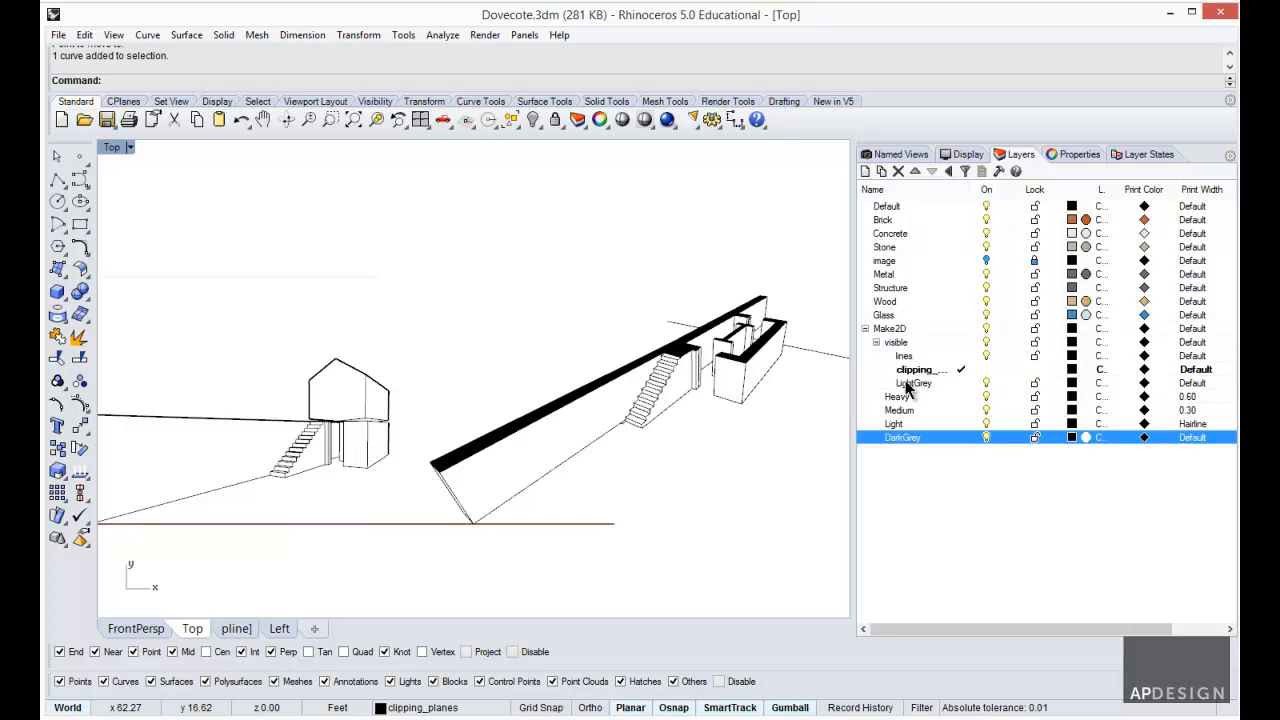
pyautogui.moveTo(920, 388); pyautogui.dragTo(888, 330)
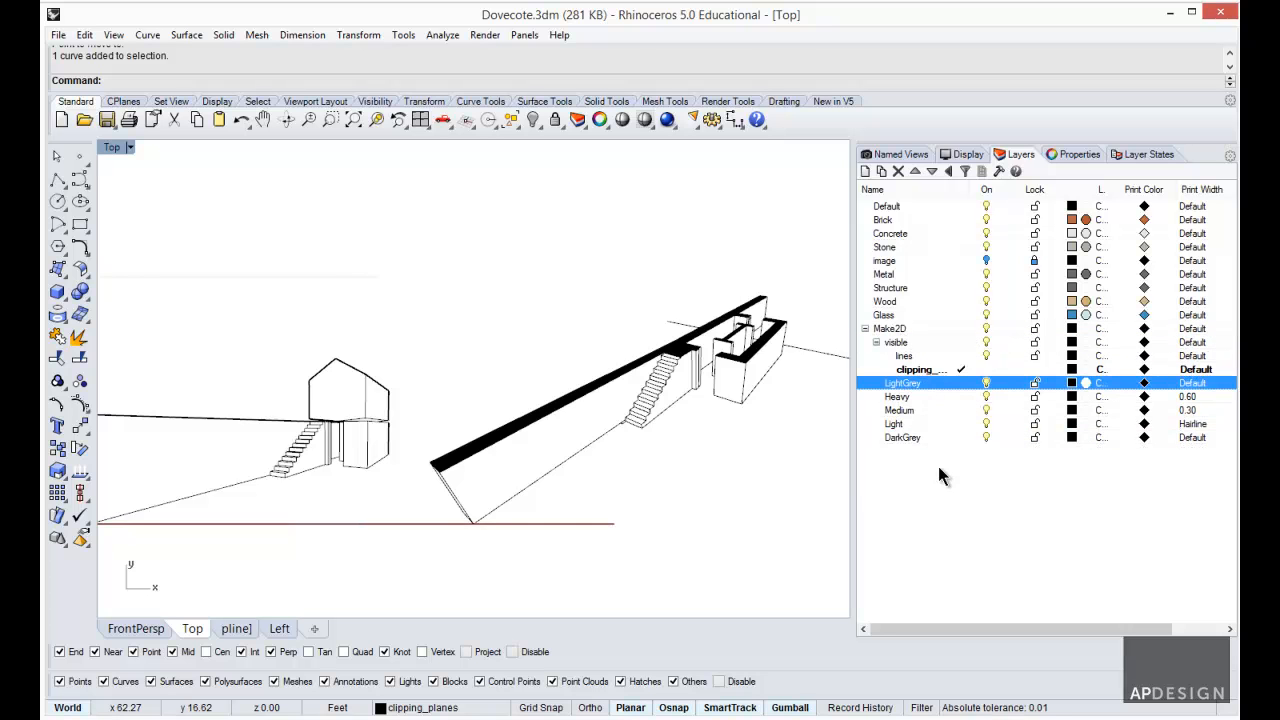
pyautogui.click(938, 466)
# - Set the LightGrey layer's colour to Light Gray and the DarkGrey layer's colour to Dark Gray
pyautogui.click(1072, 383)
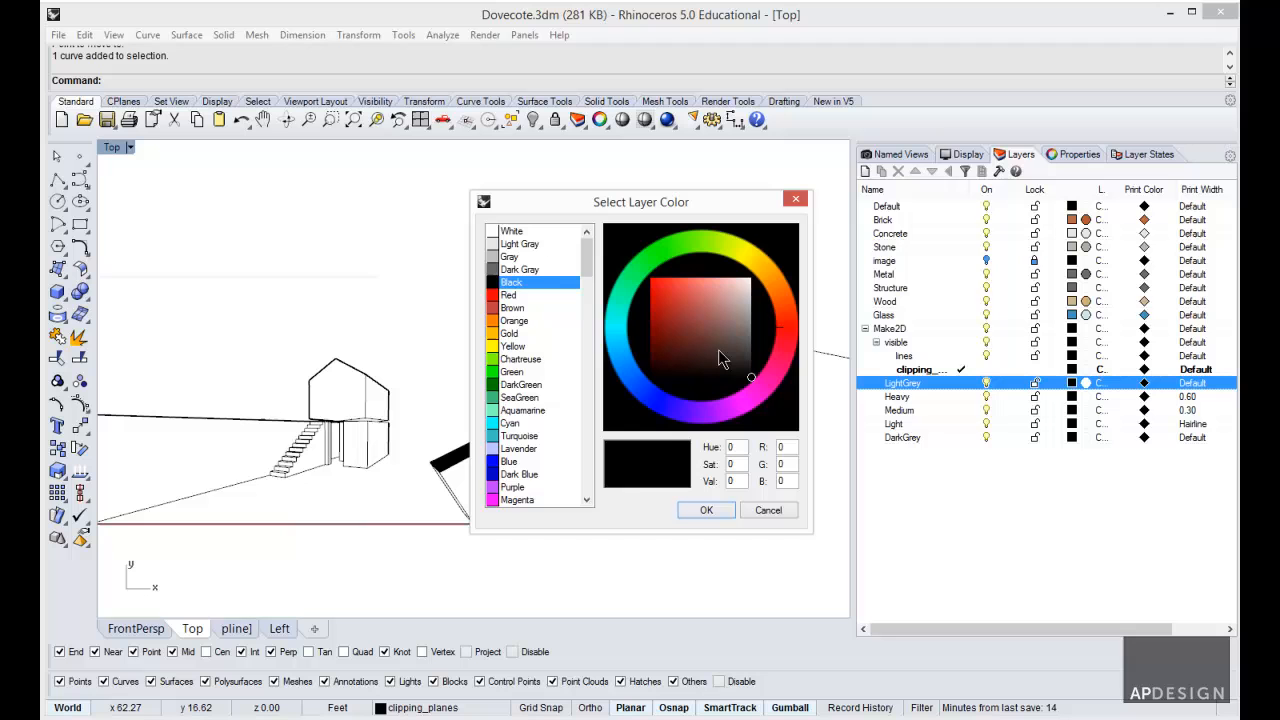
pyautogui.click(499, 246)
pyautogui.click(705, 511)
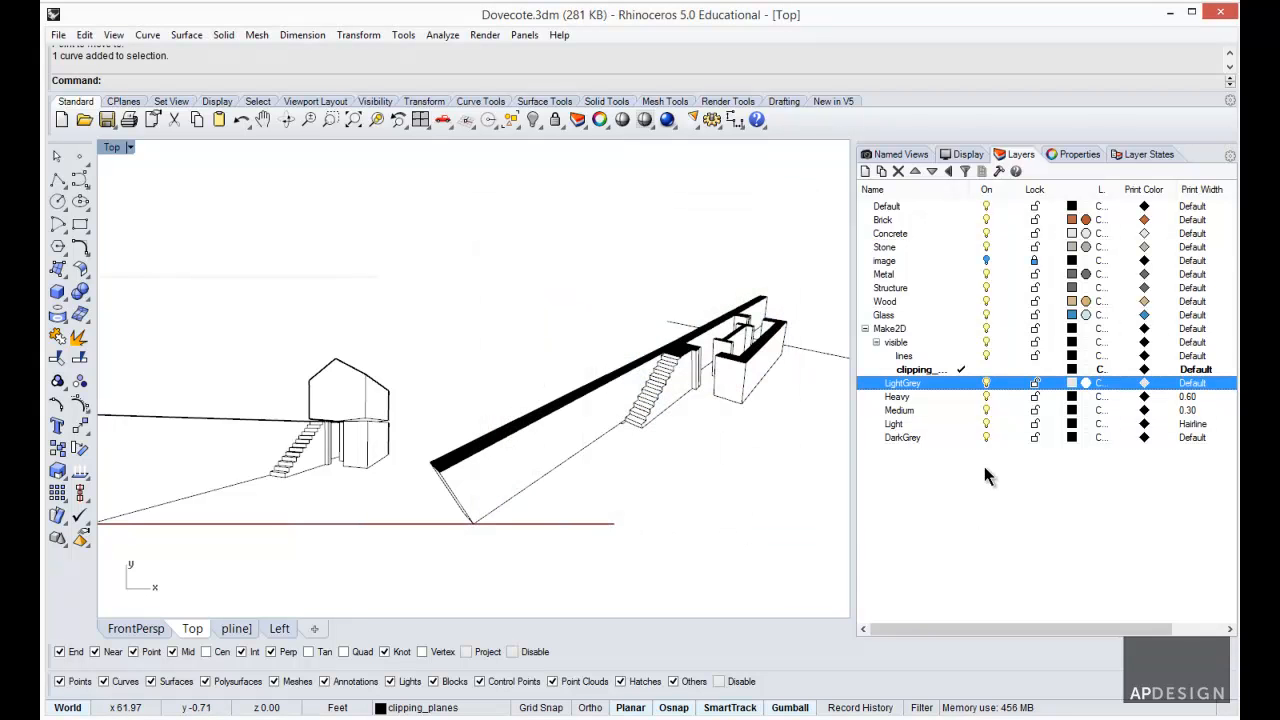
pyautogui.click(1071, 437)
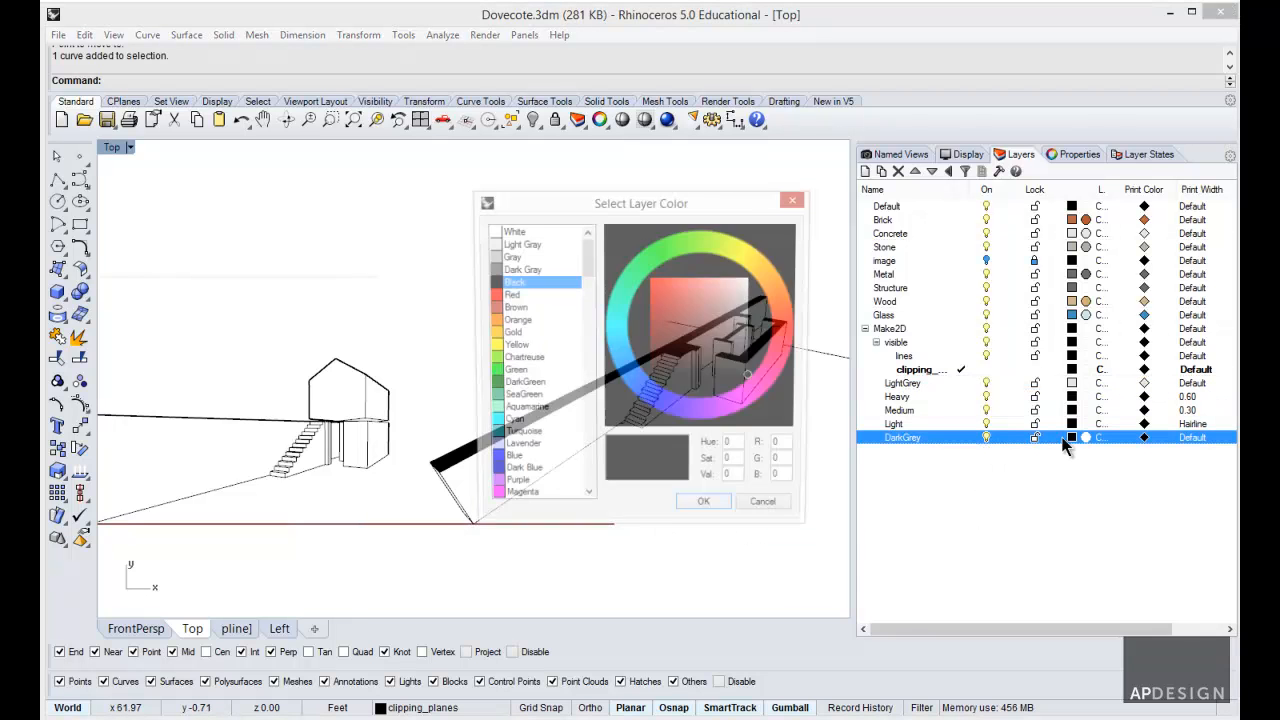
pyautogui.click(495, 257)
pyautogui.click(505, 269)
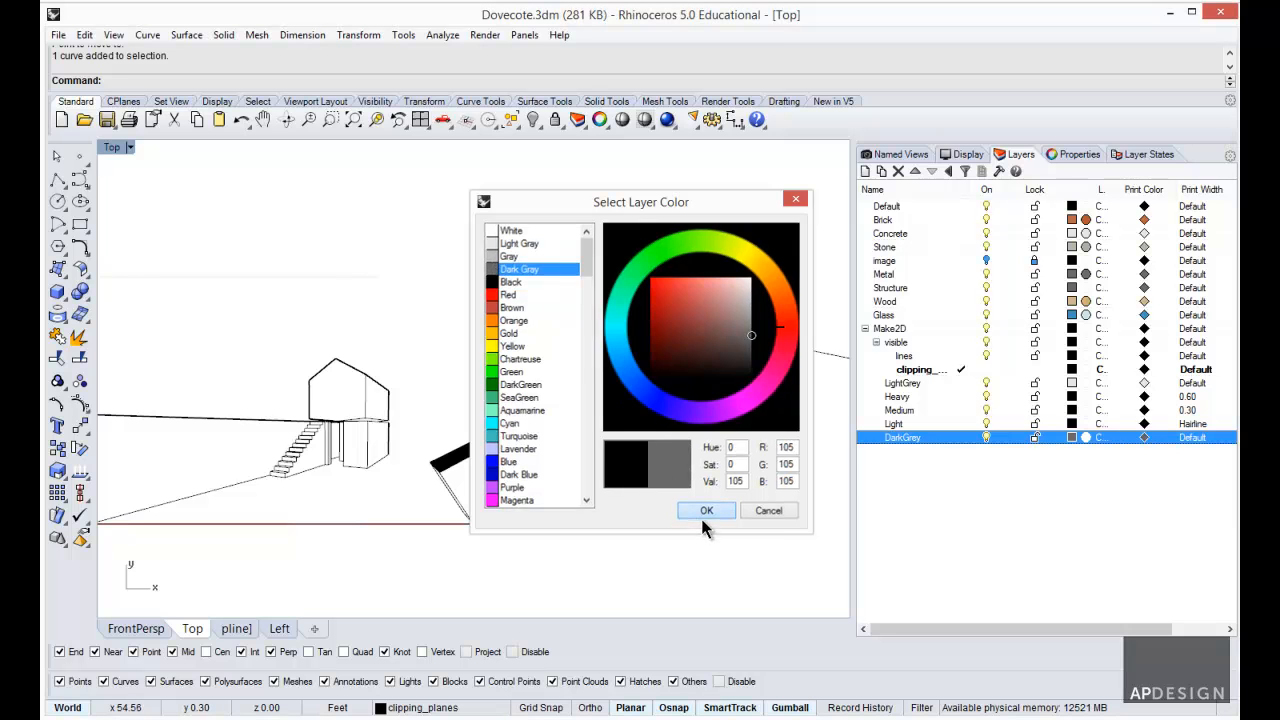
pyautogui.click(703, 511)
# - Make DarkGrey the current layer
pyautogui.moveTo(735, 460); pyautogui.dragTo(642, 406, button='right')
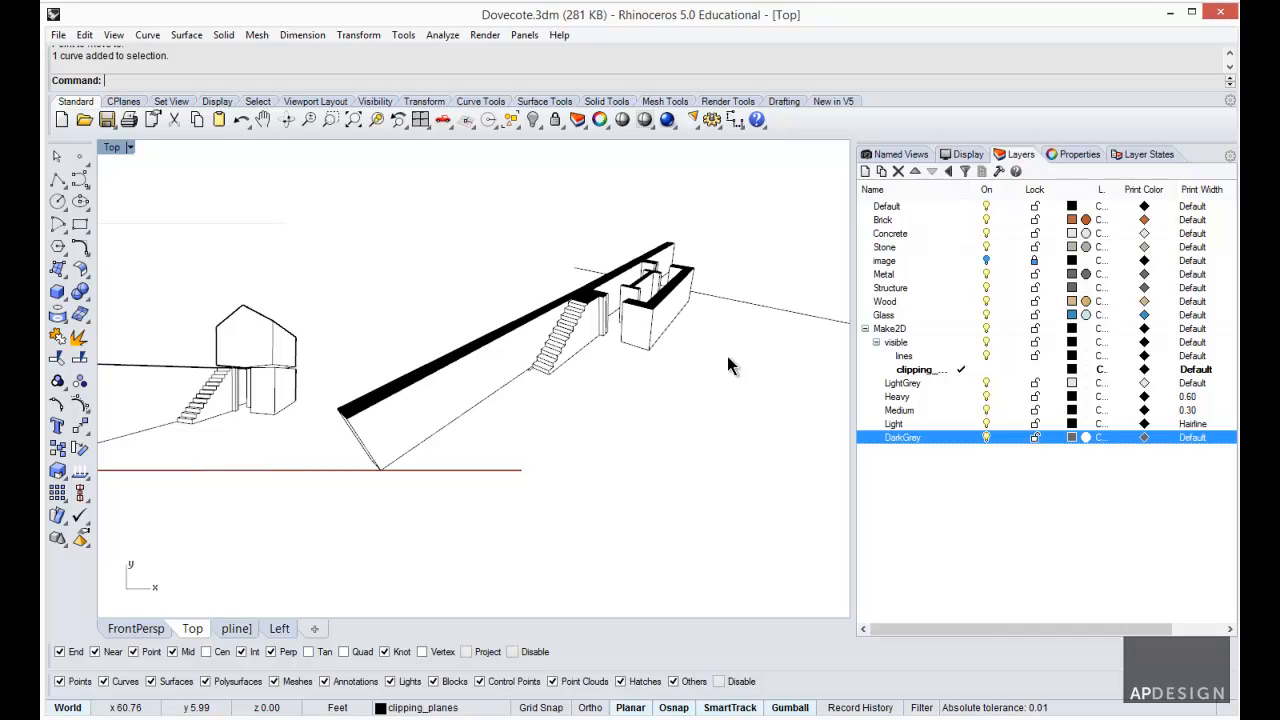
pyautogui.scroll(2, 674, 362)
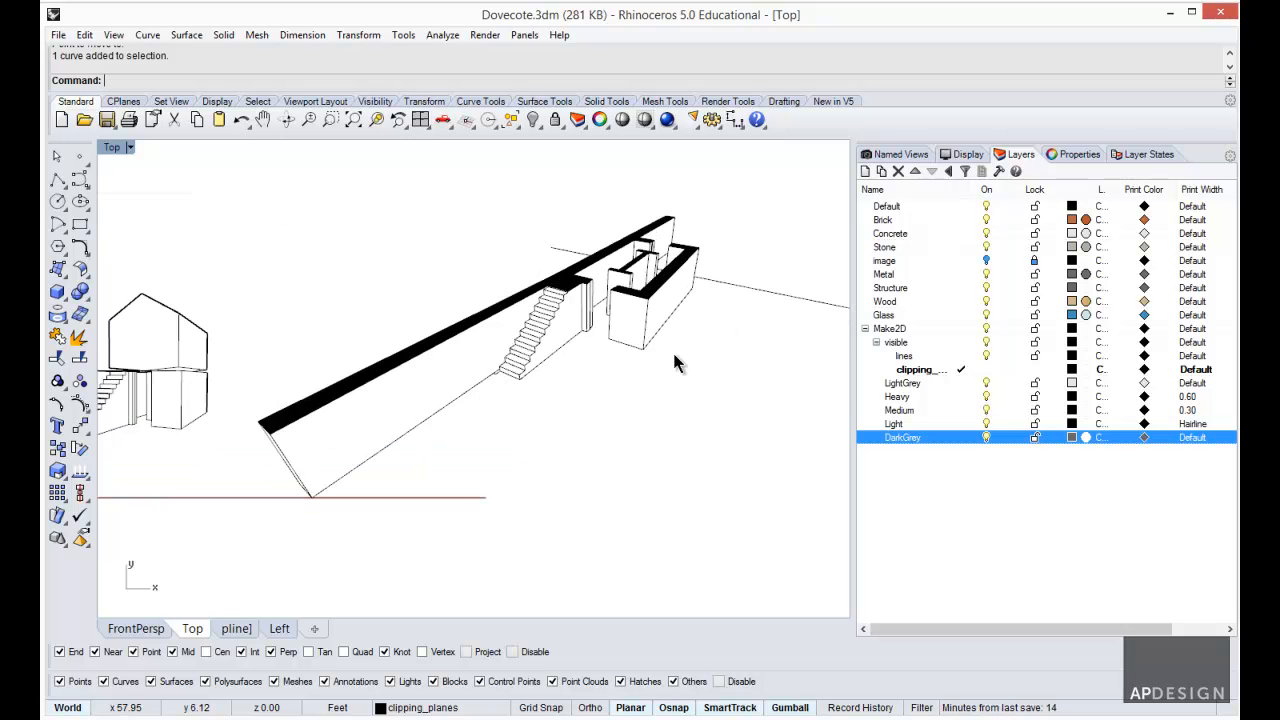
pyautogui.doubleClick(934, 434)
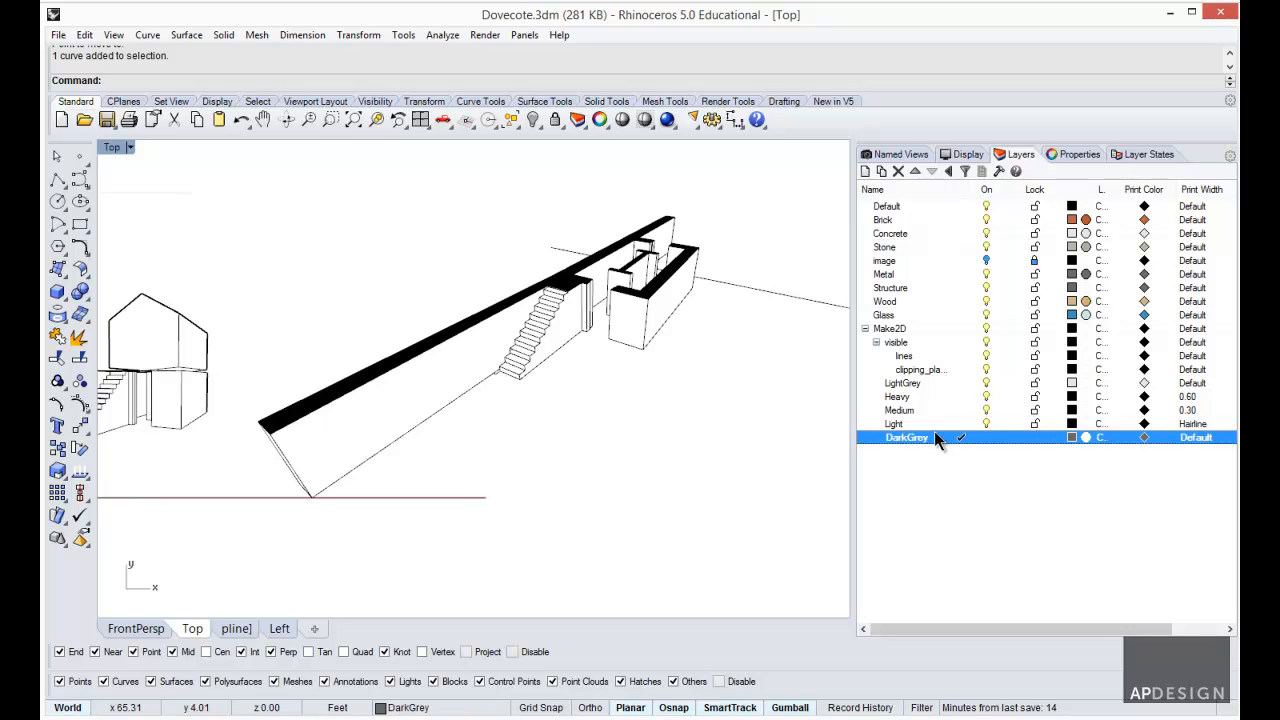
# - Run CurveBoolean on all curves of the unsectioned perspective drawing with CombineRegions set to No
pyautogui.moveTo(351, 405); pyautogui.dragTo(590, 400, button='right')
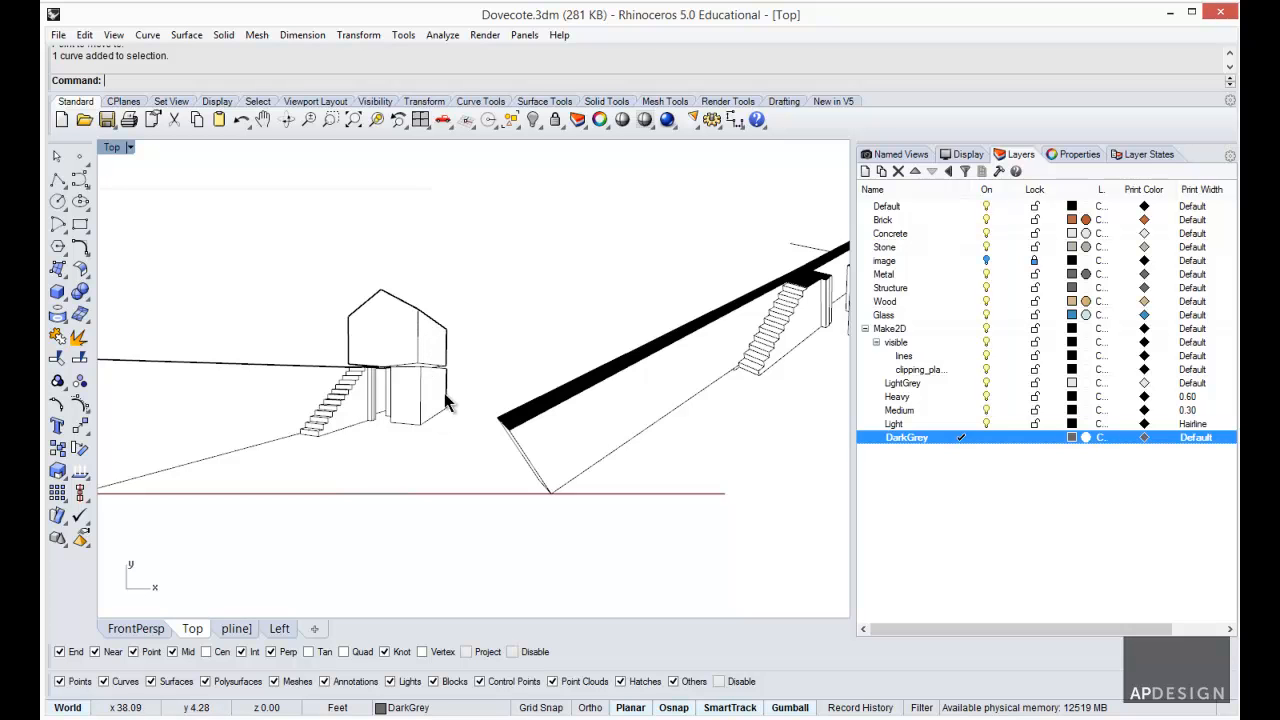
pyautogui.moveTo(378, 434); pyautogui.dragTo(493, 383, button='right')
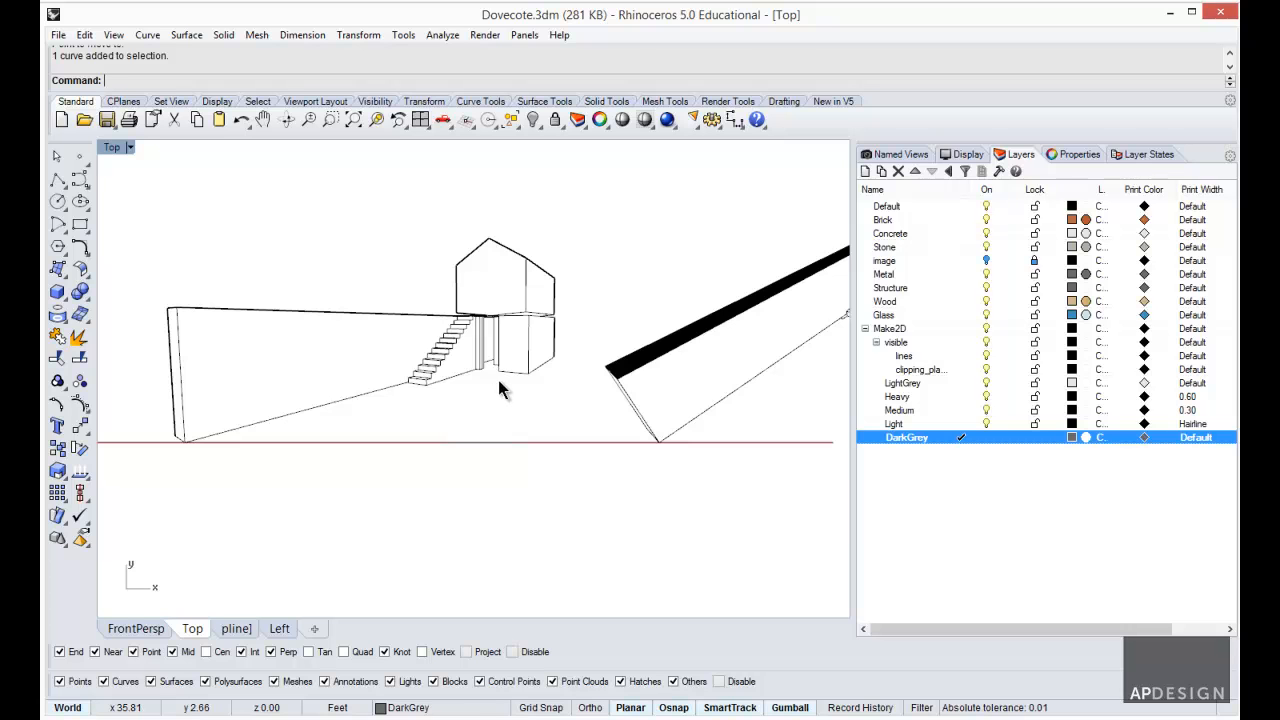
pyautogui.press('BackSpace')
pyautogui.write('Bool')
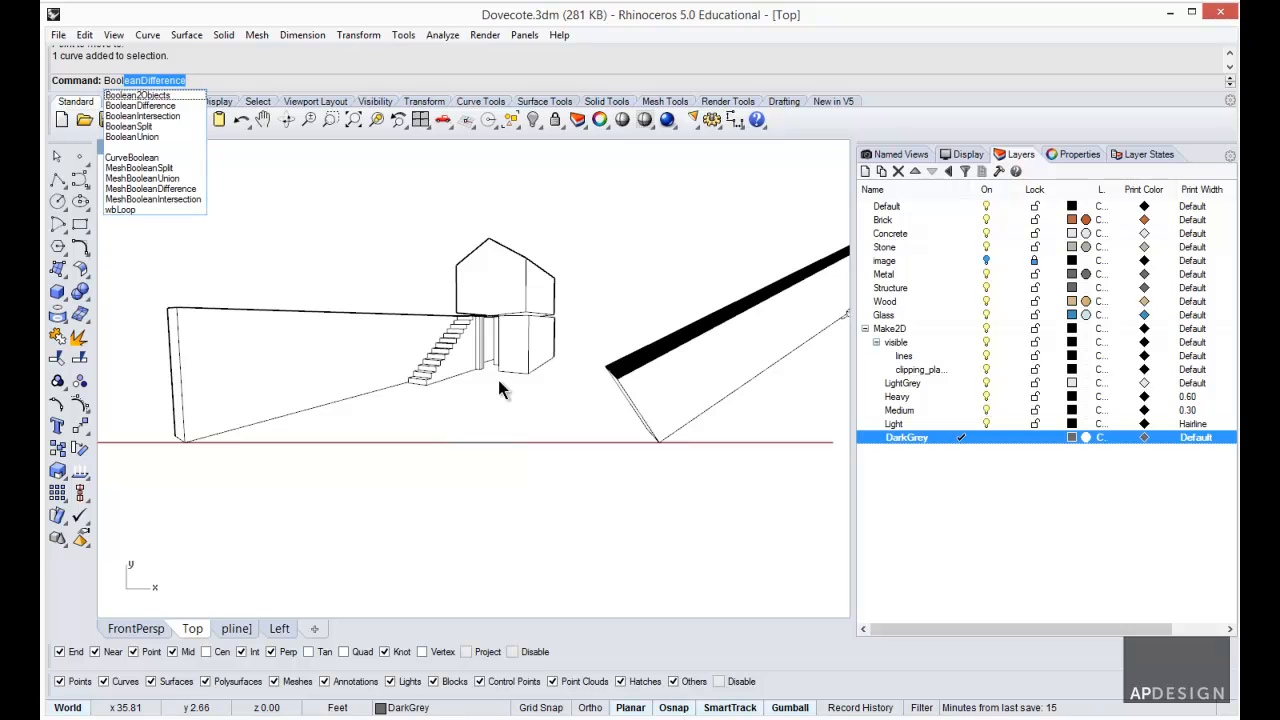
pyautogui.click(148, 160)
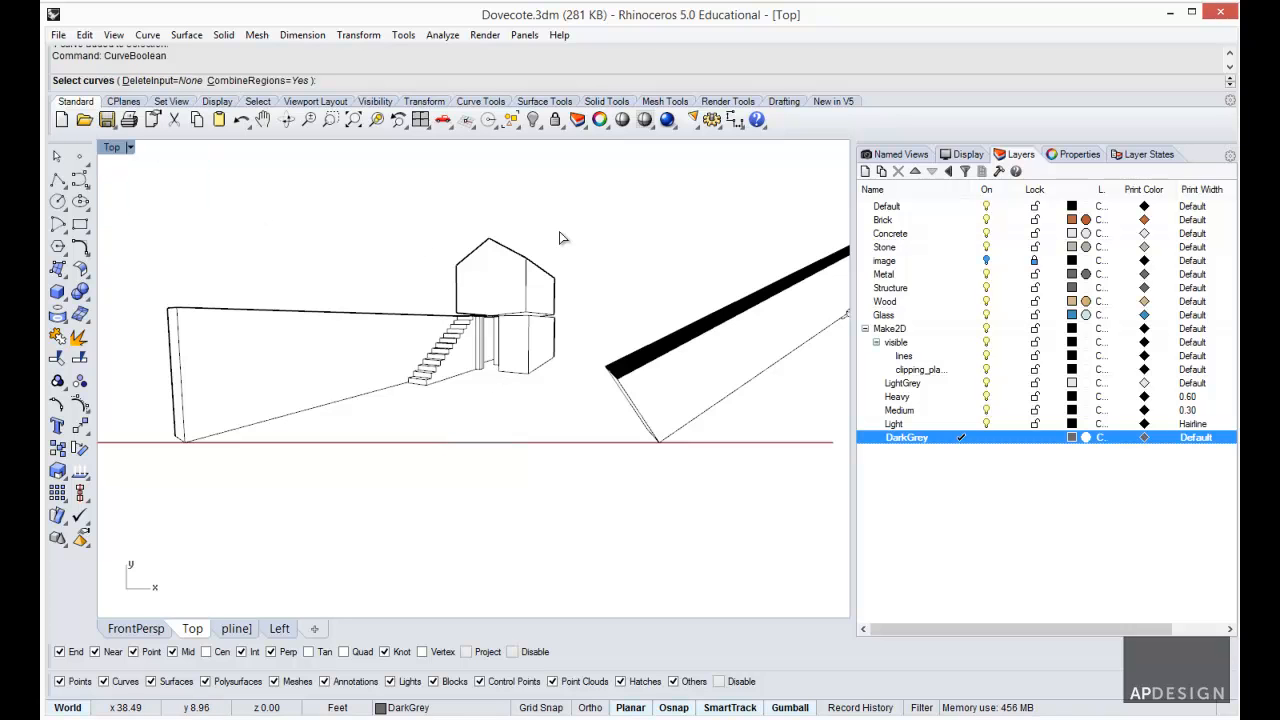
pyautogui.moveTo(593, 232); pyautogui.dragTo(140, 452)
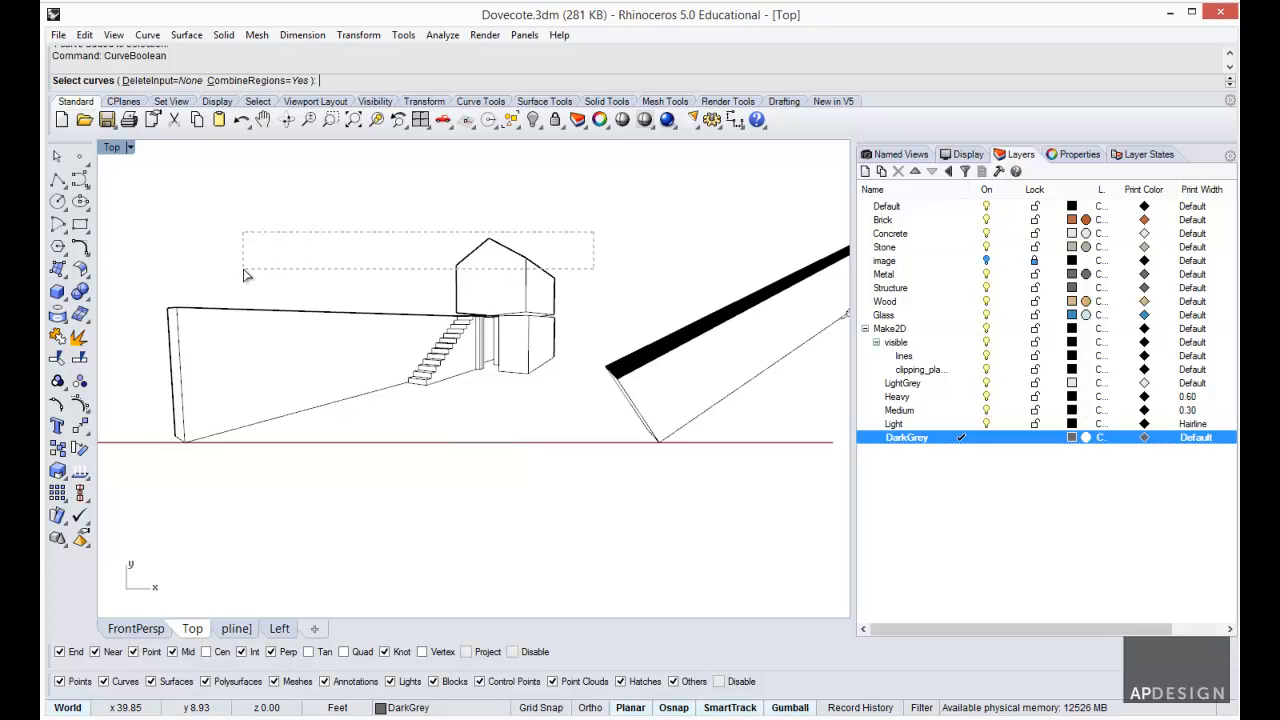
pyautogui.moveTo(595, 228); pyautogui.dragTo(152, 502)
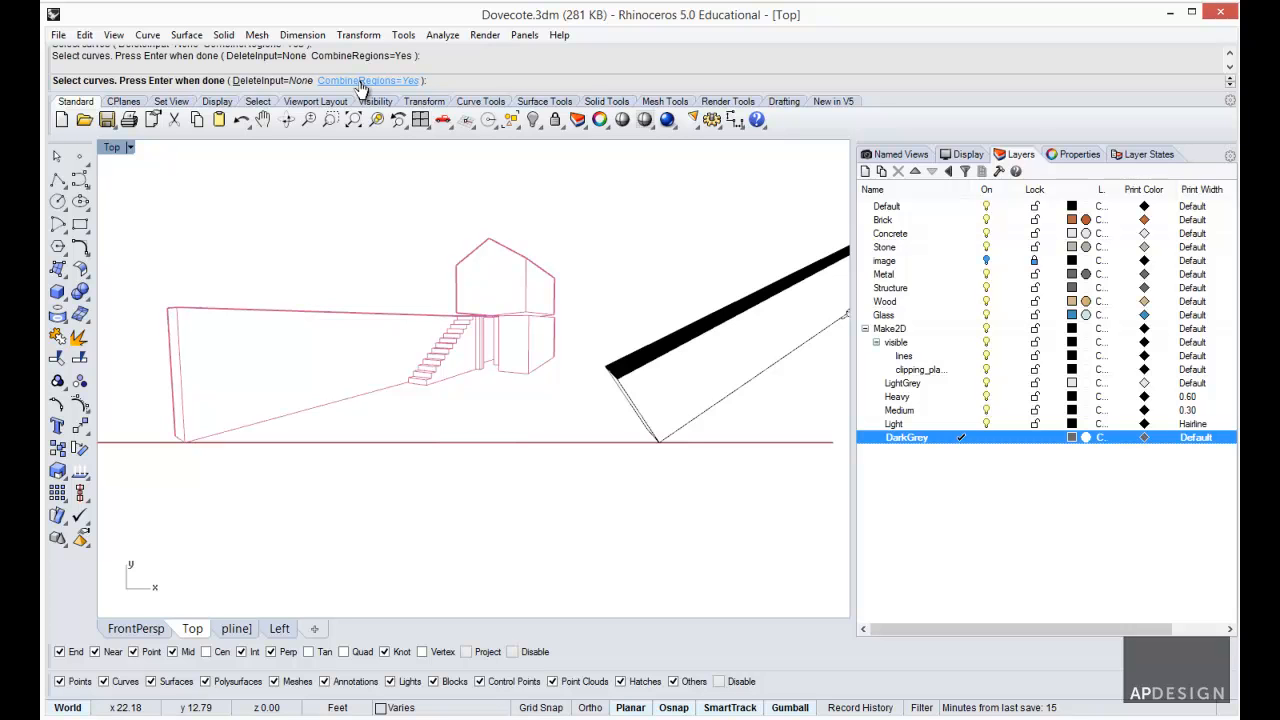
pyautogui.press('Return')
pyautogui.click(420, 84)
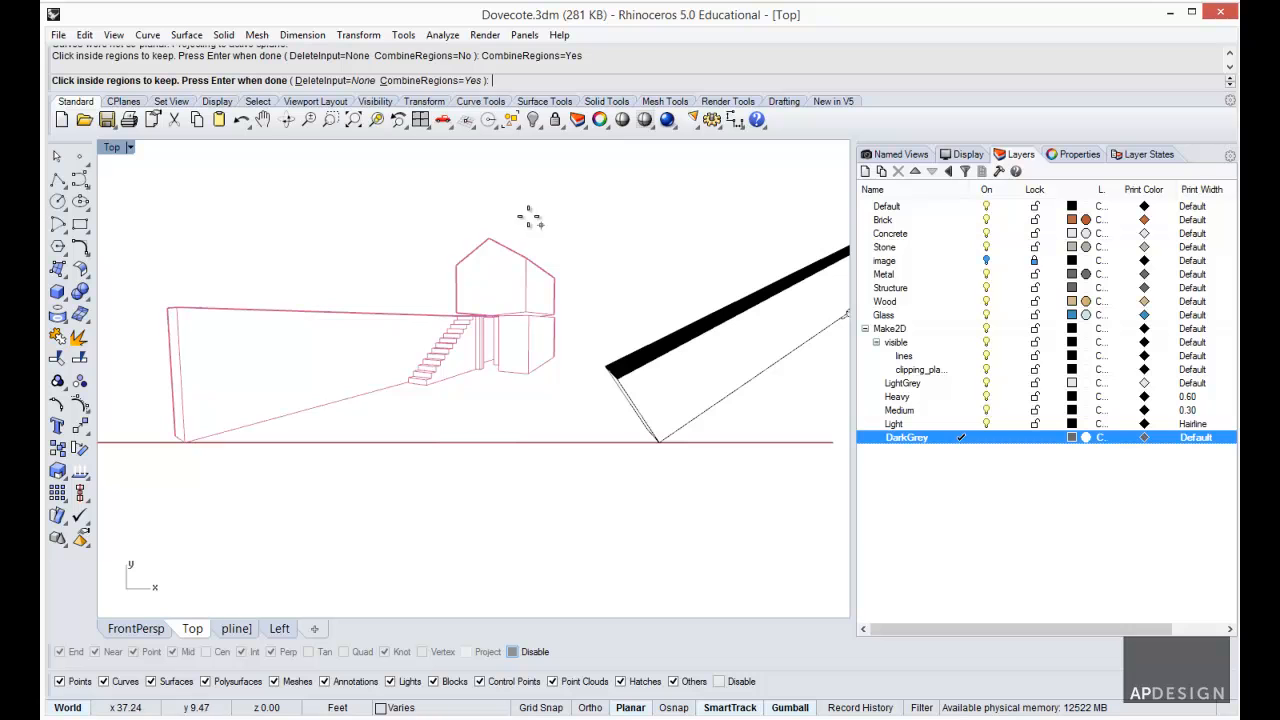
pyautogui.click(440, 81)
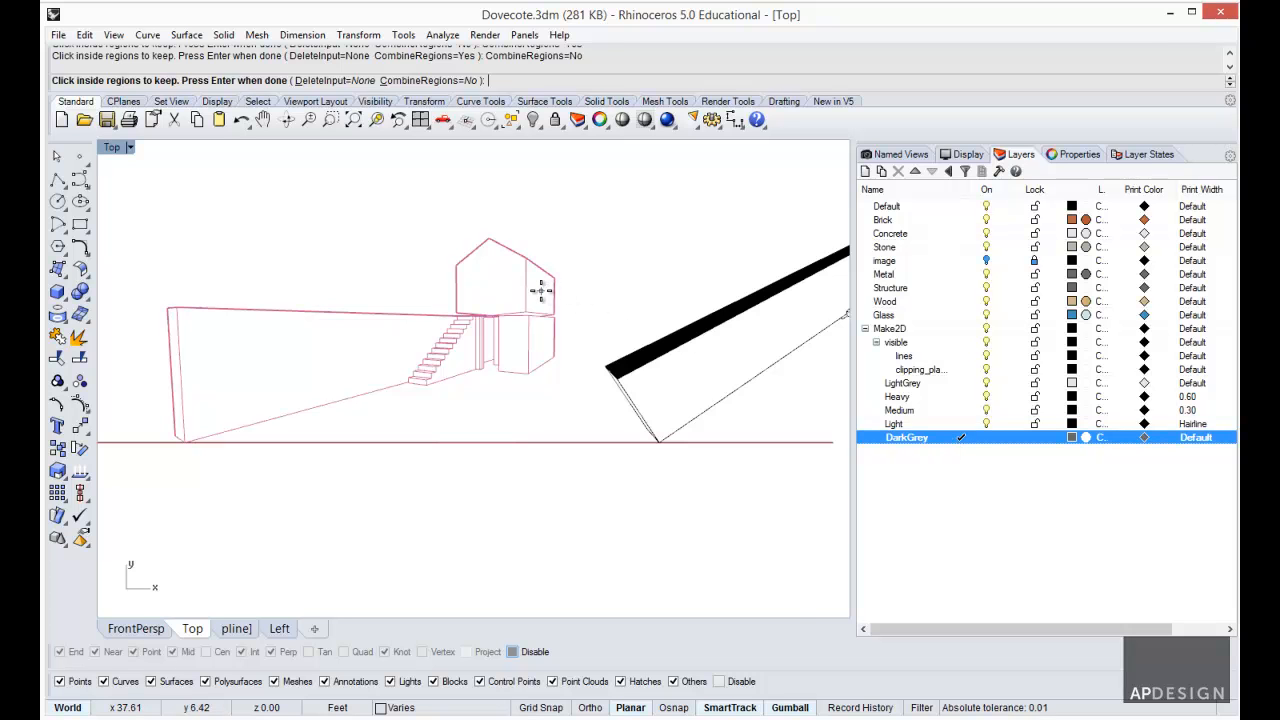
# - Keep the regions of the upper volume's side, the base's side, the stair side, the doorway and the long wall face as closed outlines
pyautogui.scroll(4, 540, 290)
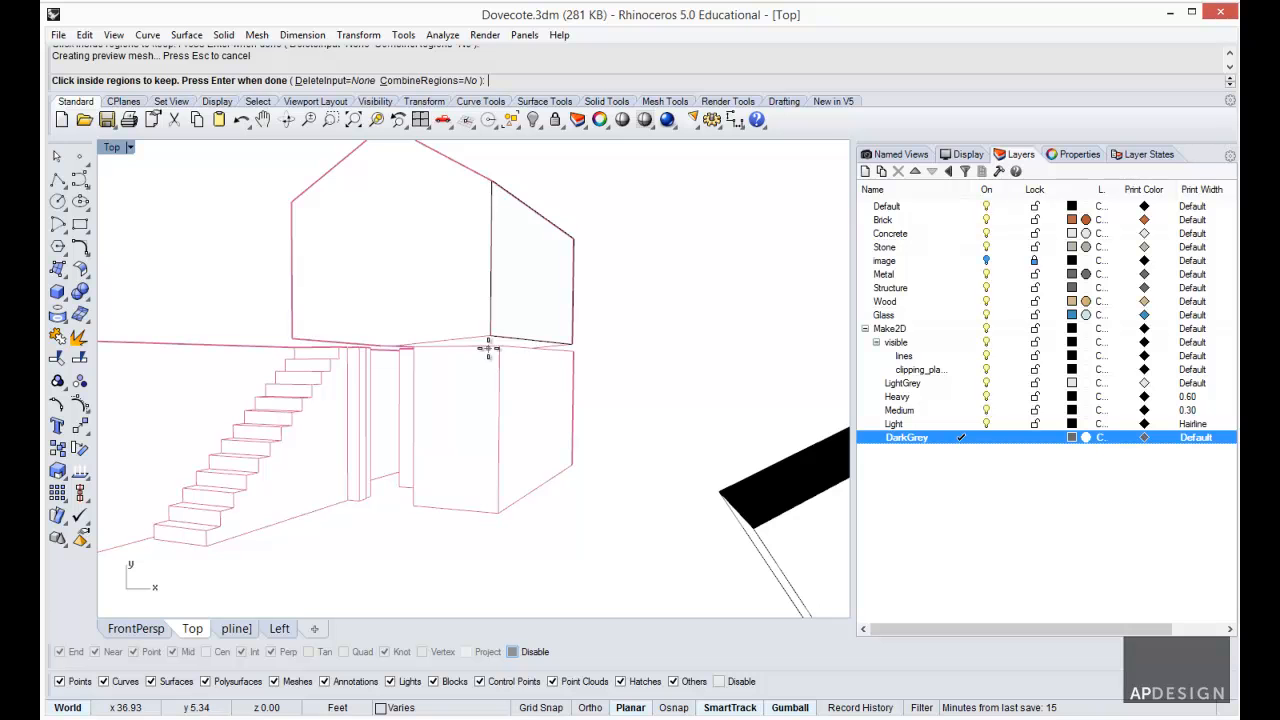
pyautogui.scroll(-4, 535, 385)
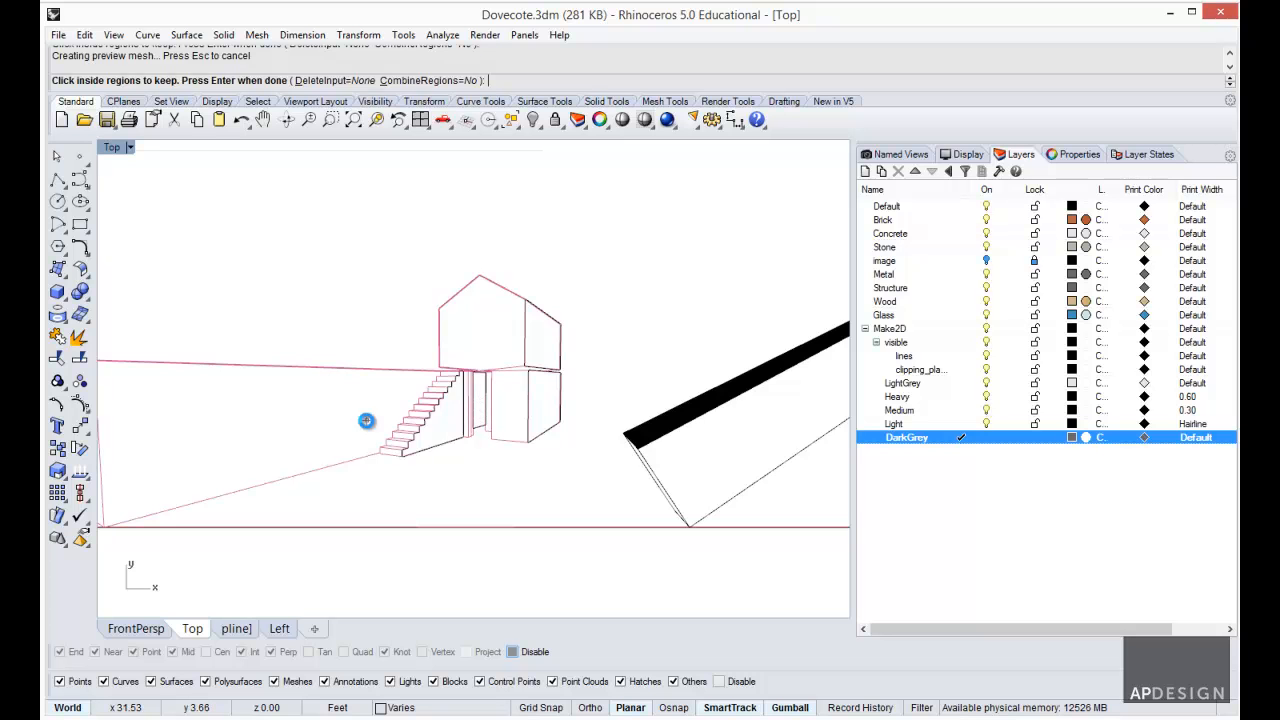
pyautogui.scroll(-2, 372, 424)
pyautogui.scroll(-1, 372, 424)
pyautogui.scroll(1, 318, 433)
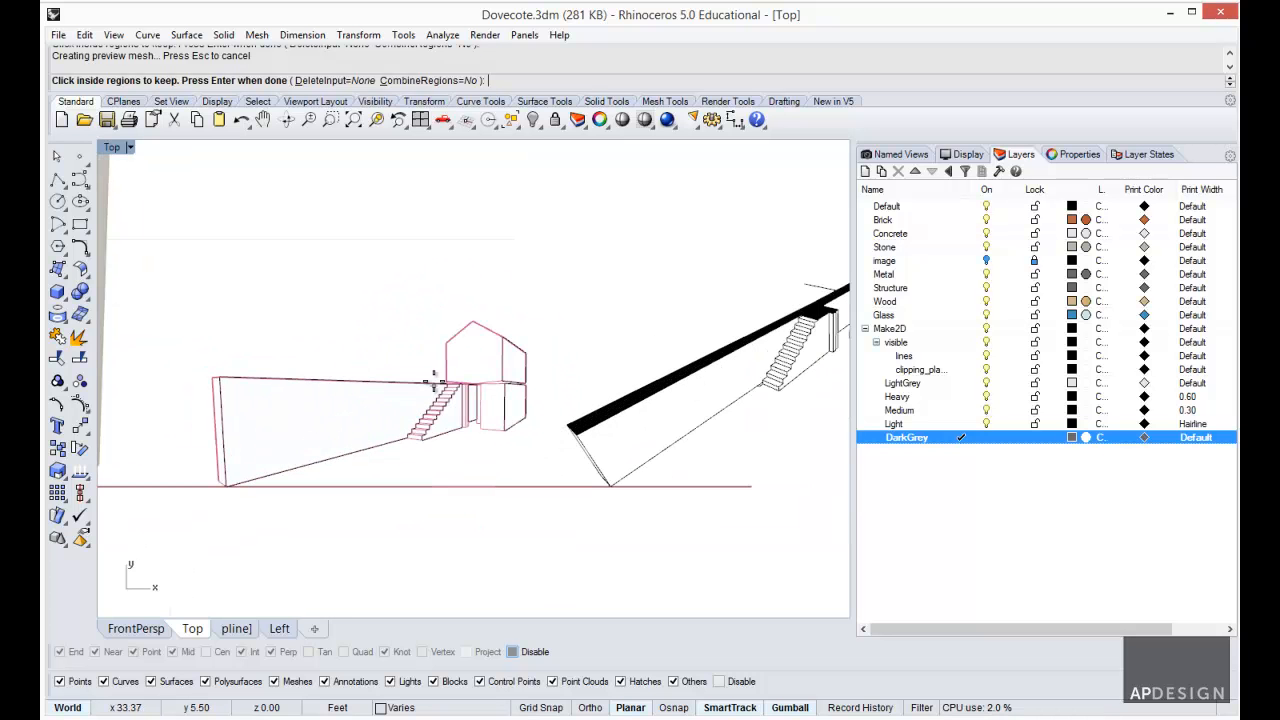
pyautogui.press('Return')
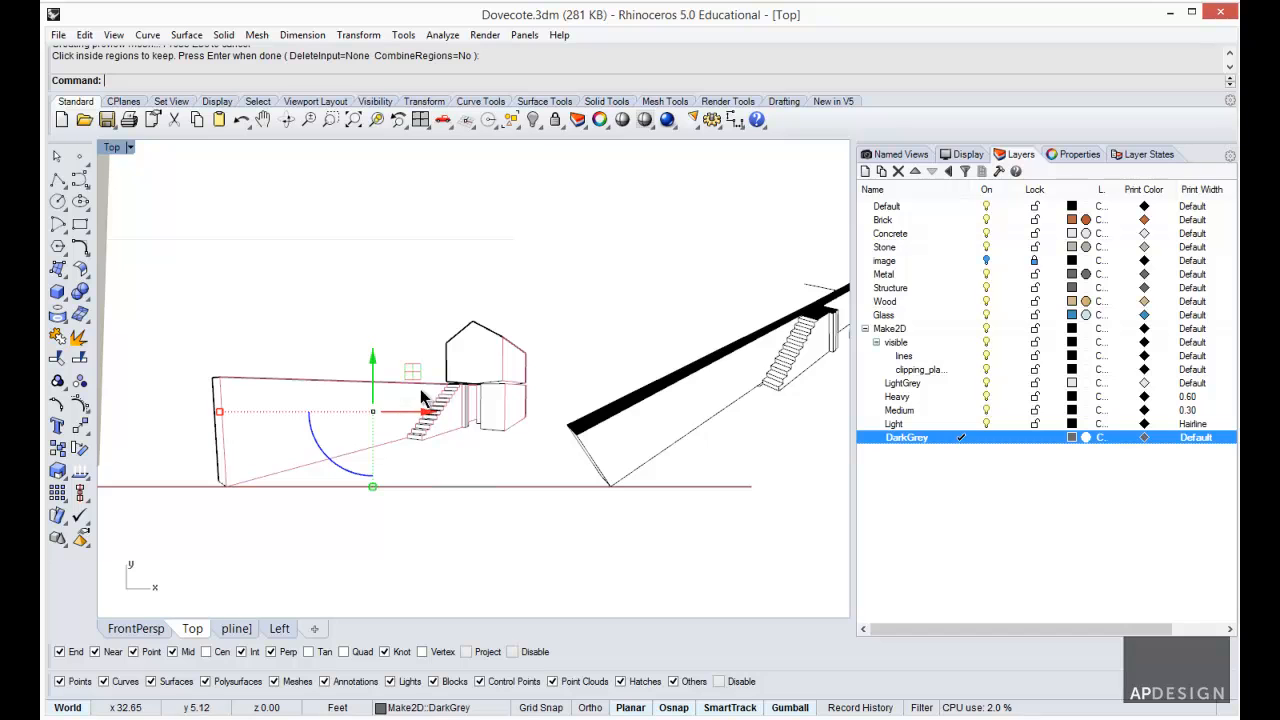
# - Hatch the kept outlines of the unsectioned perspective's side faces with the Solid pattern on the DarkGrey layer
pyautogui.write('Ha')
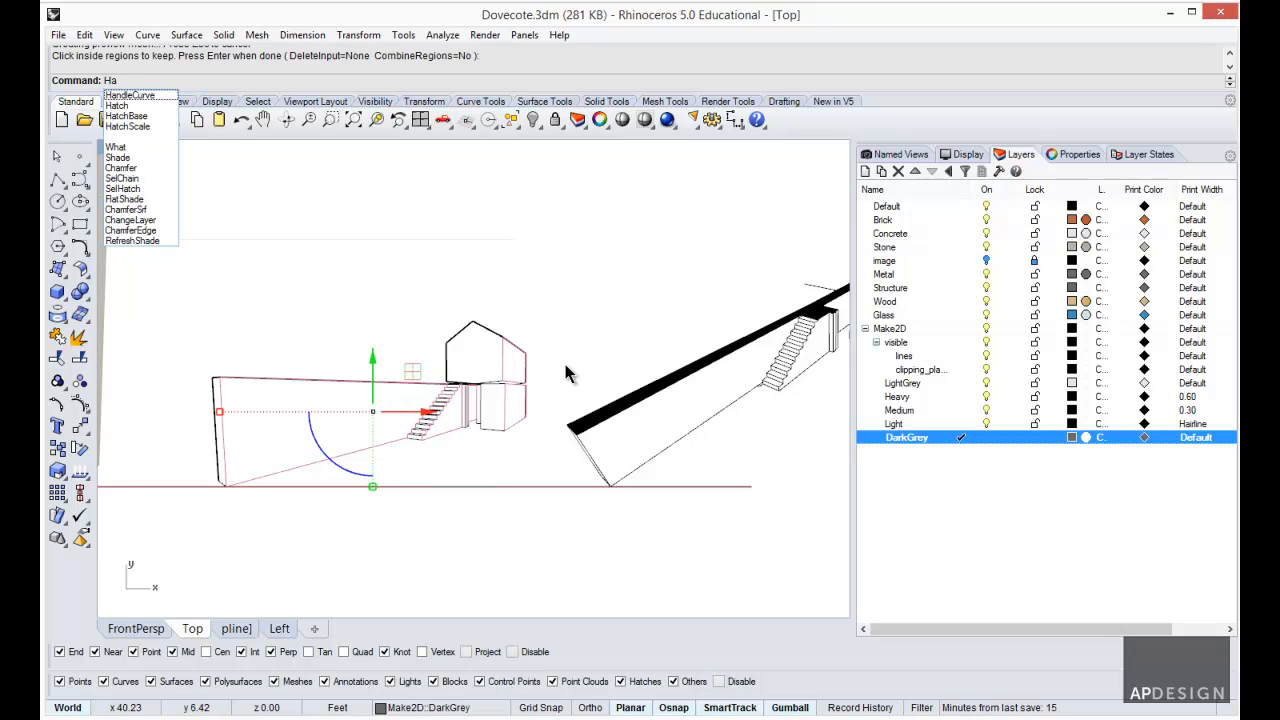
pyautogui.write('tch')
pyautogui.press('Return')
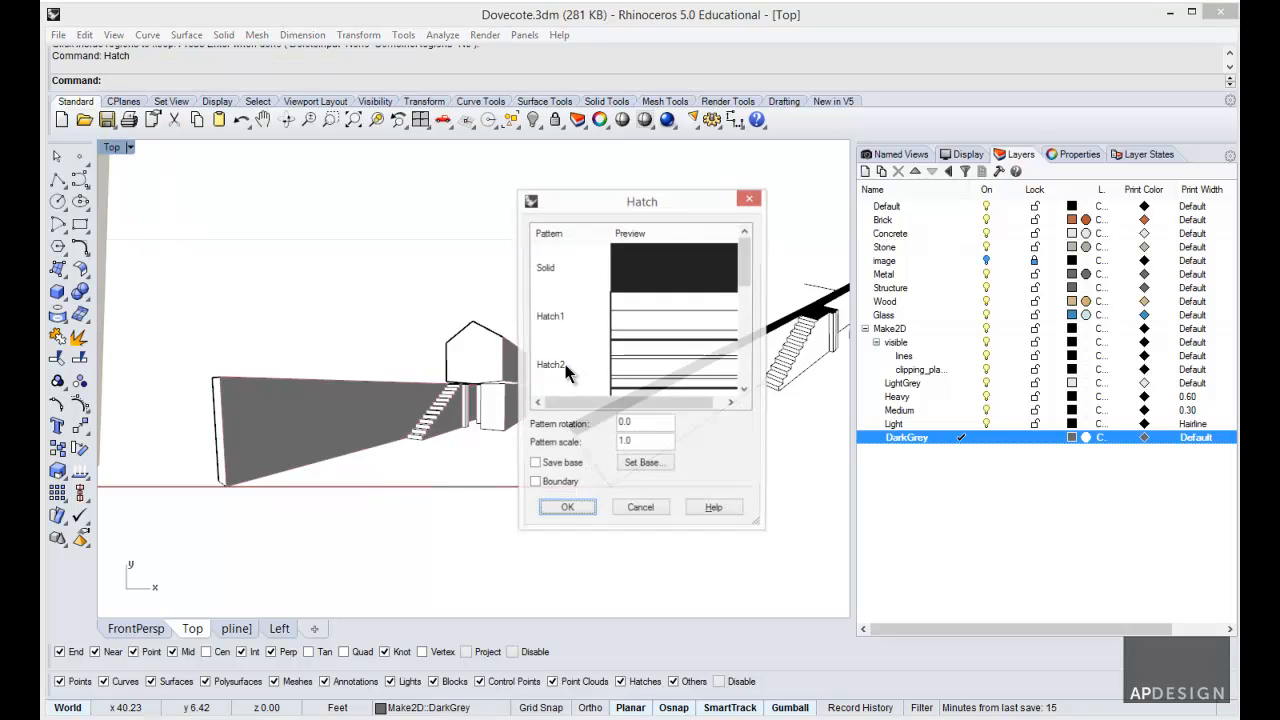
pyautogui.click(566, 510)
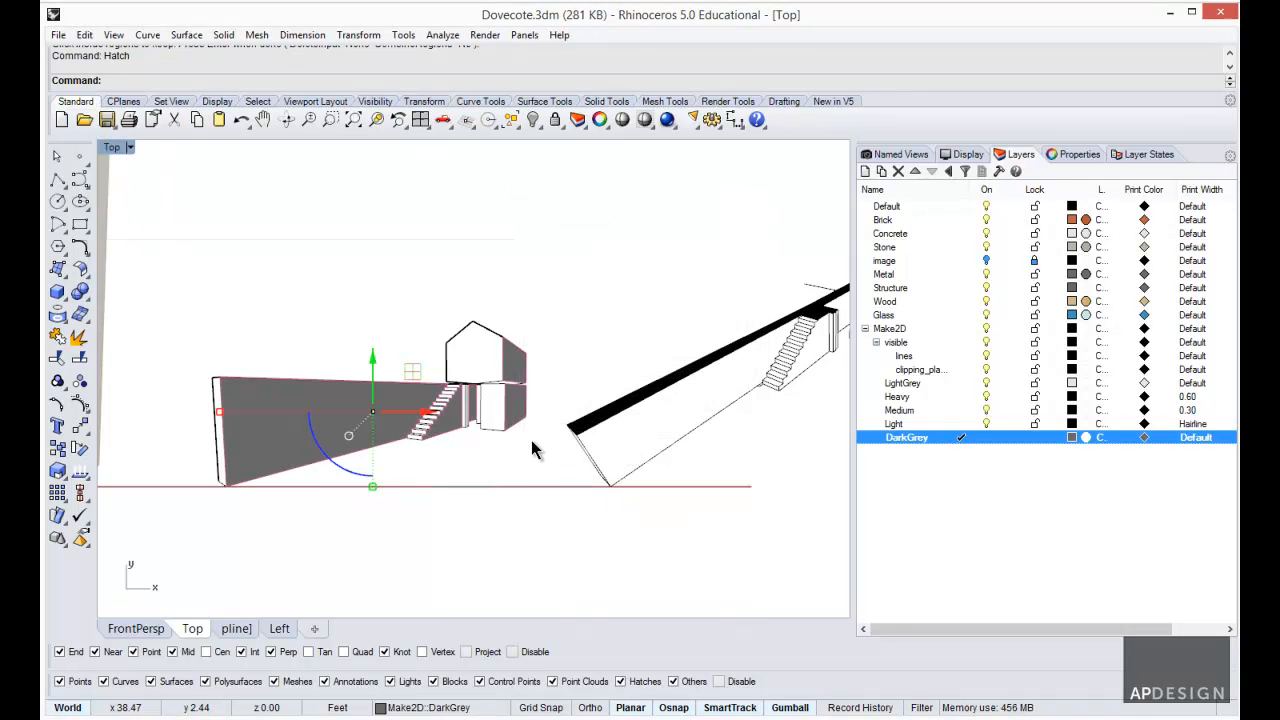
pyautogui.press('Escape')
pyautogui.scroll(2, 527, 450)
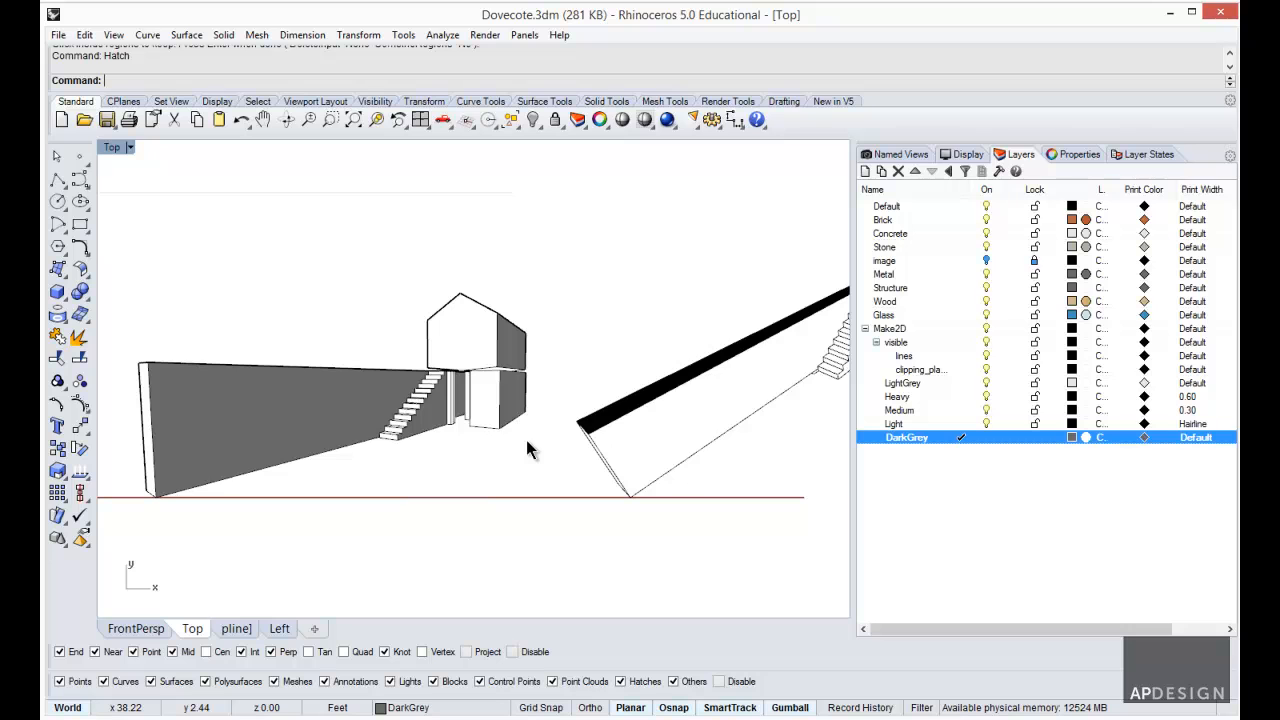
# - Make LightGrey the current layer
pyautogui.press('Return')
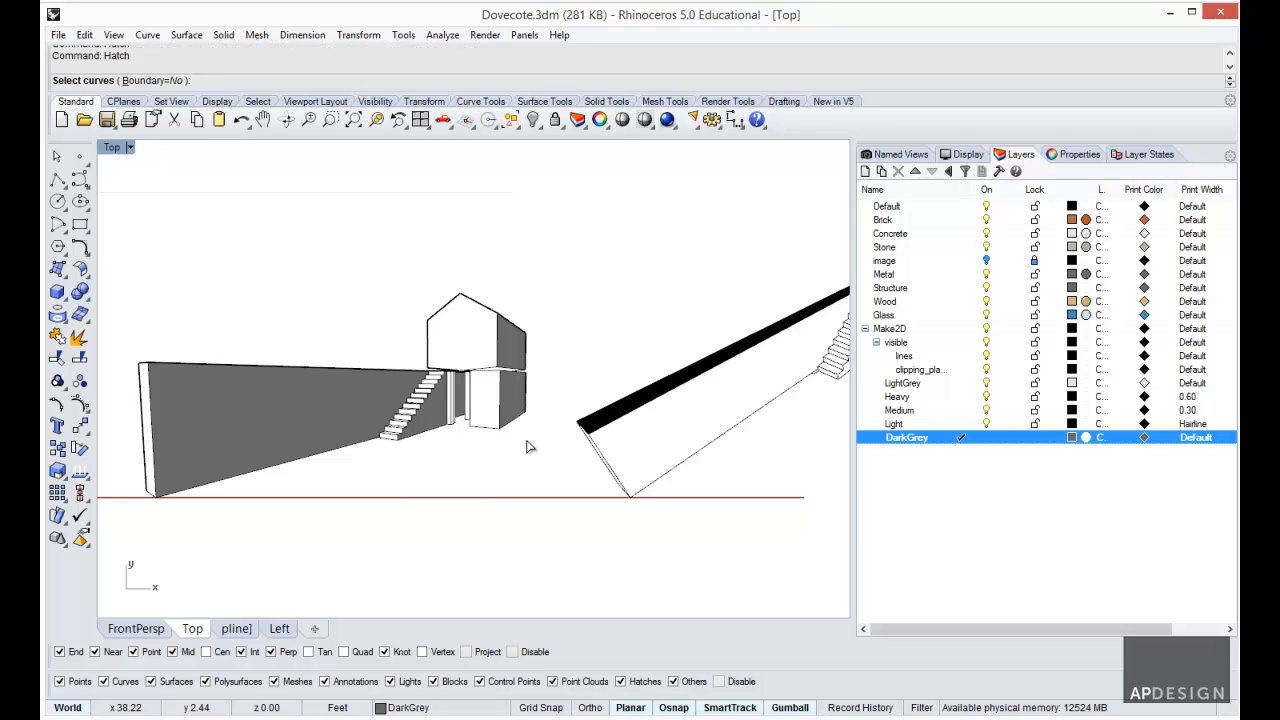
pyautogui.click(951, 383)
pyautogui.moveTo(540, 460); pyautogui.dragTo(107, 250)
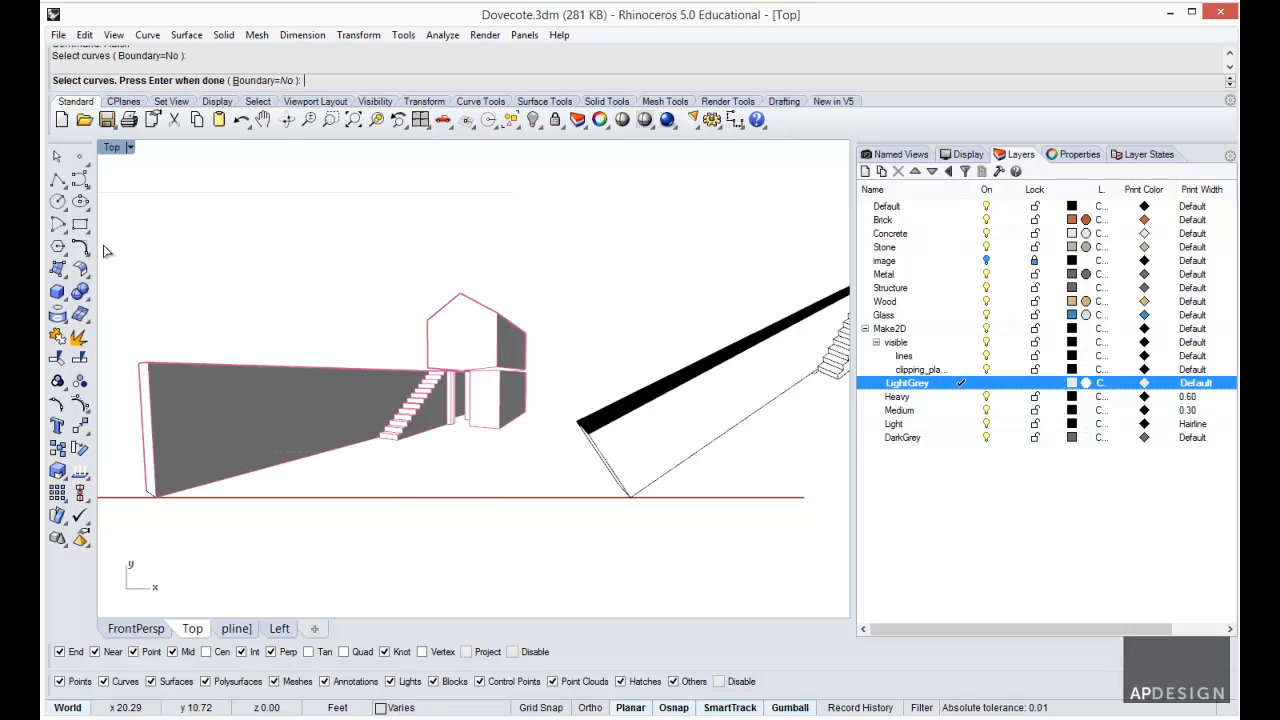
pyautogui.scroll(-4, 157, 276)
pyautogui.scroll(6, 148, 362)
pyautogui.press('Return')
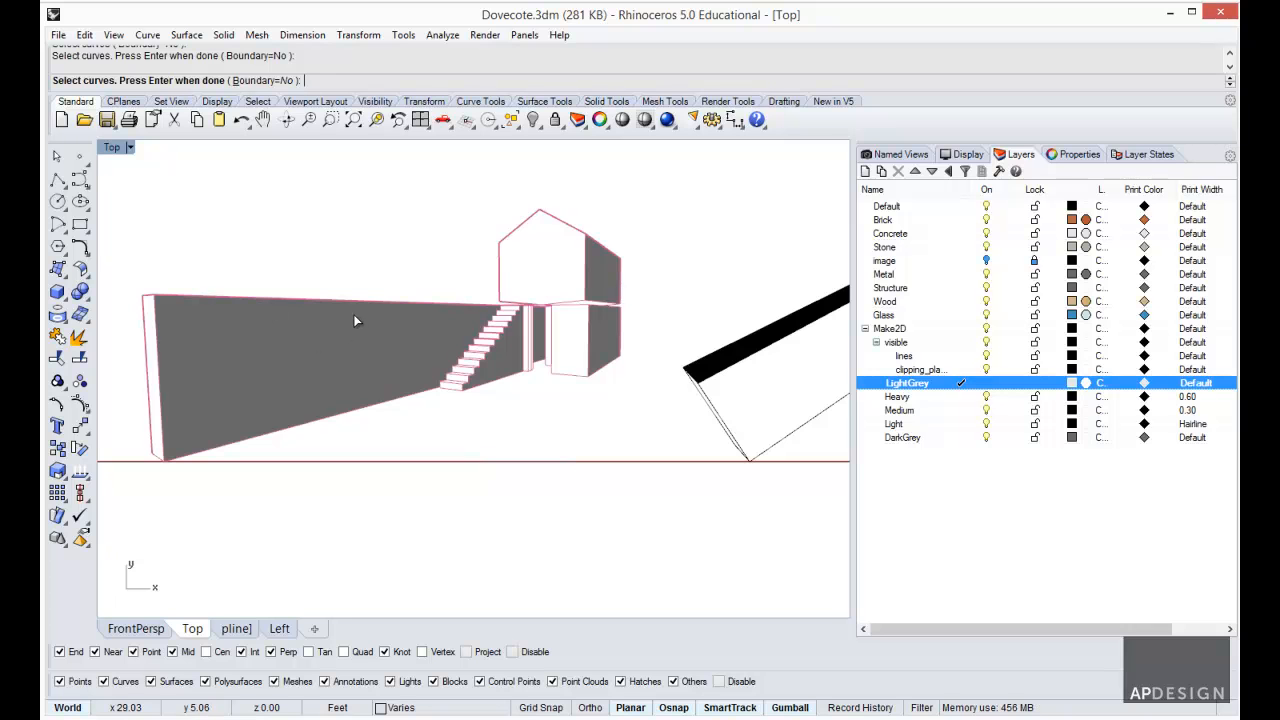
pyautogui.press('Return')
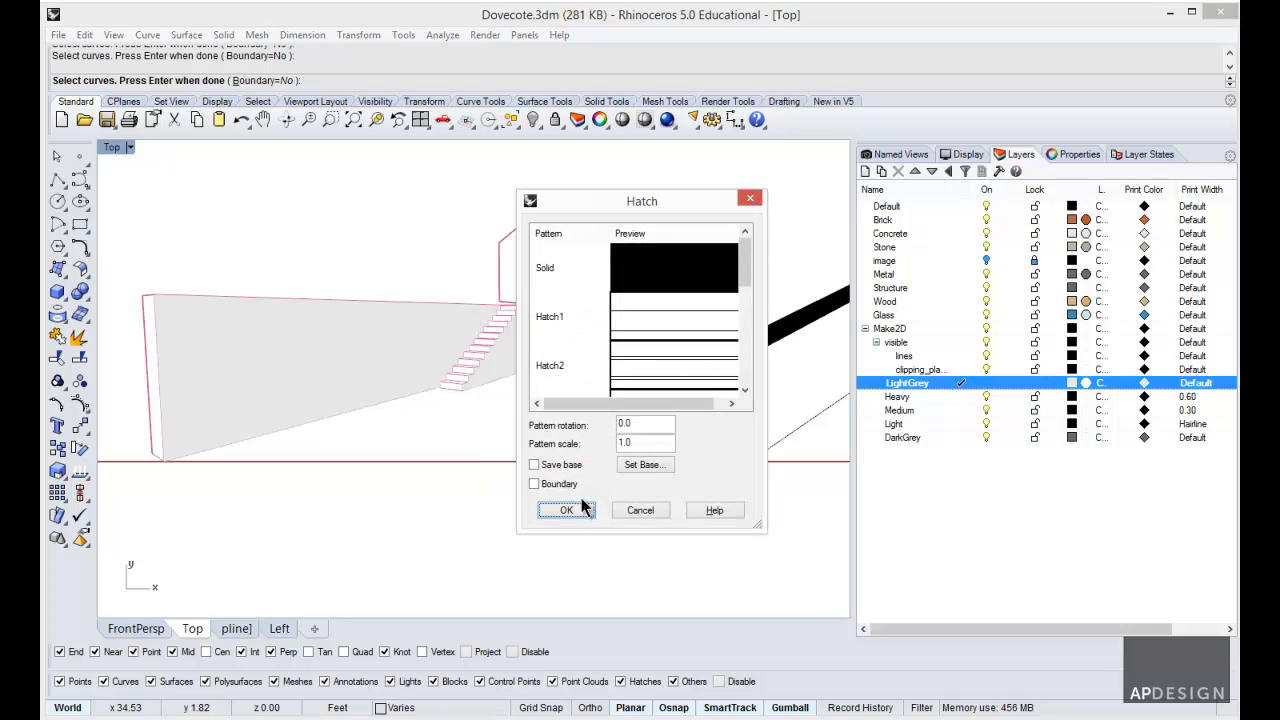
pyautogui.click(566, 510)
# - Run CurveBoolean on all curves of the unsectioned perspective drawing
pyautogui.write('CurveBoolean')
pyautogui.press('Return')
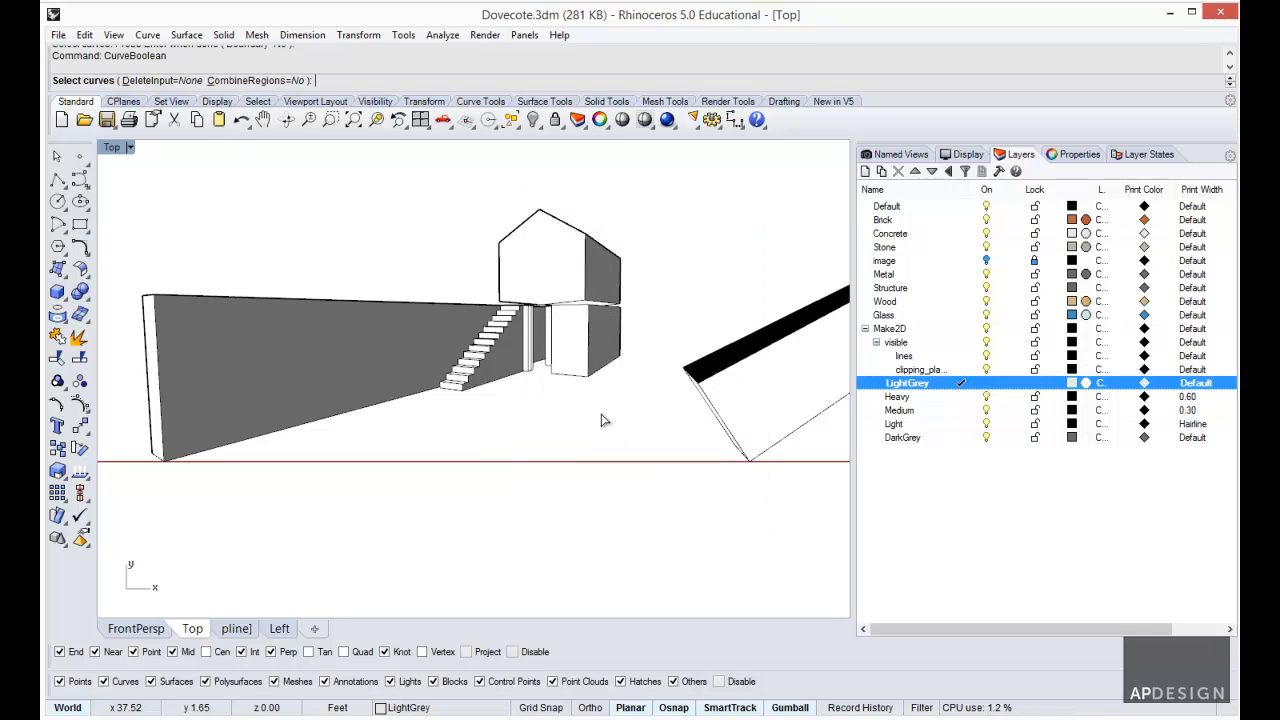
pyautogui.moveTo(605, 412); pyautogui.dragTo(112, 205)
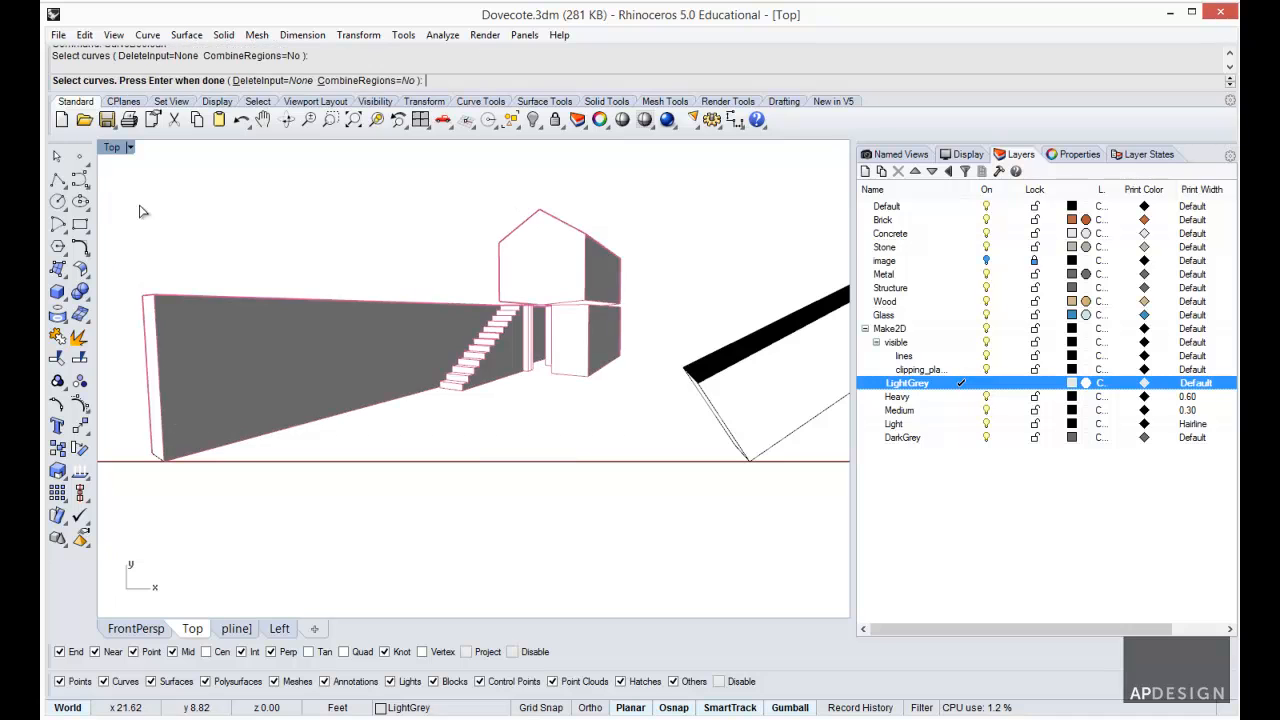
pyautogui.press('Return')
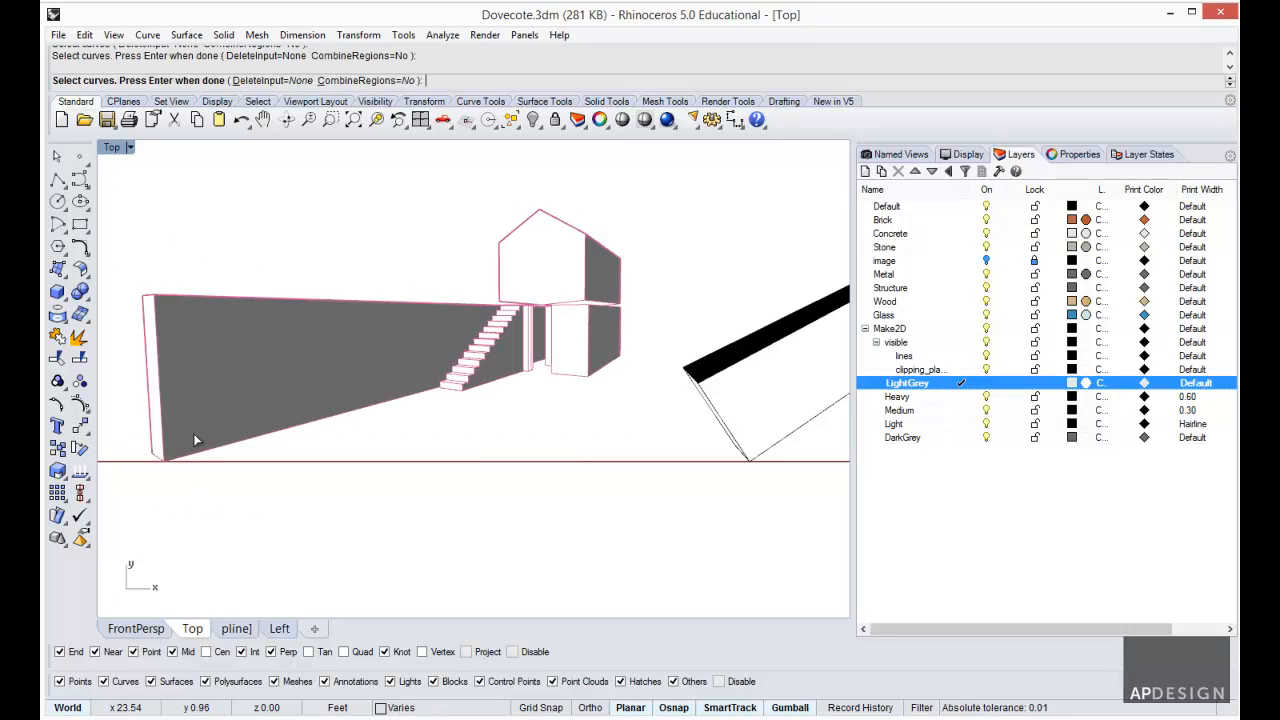
# - Keep the regions of the wall's end, the upper volume's front, the stair steps and the doorway posts as closed outlines
pyautogui.click(155, 418)
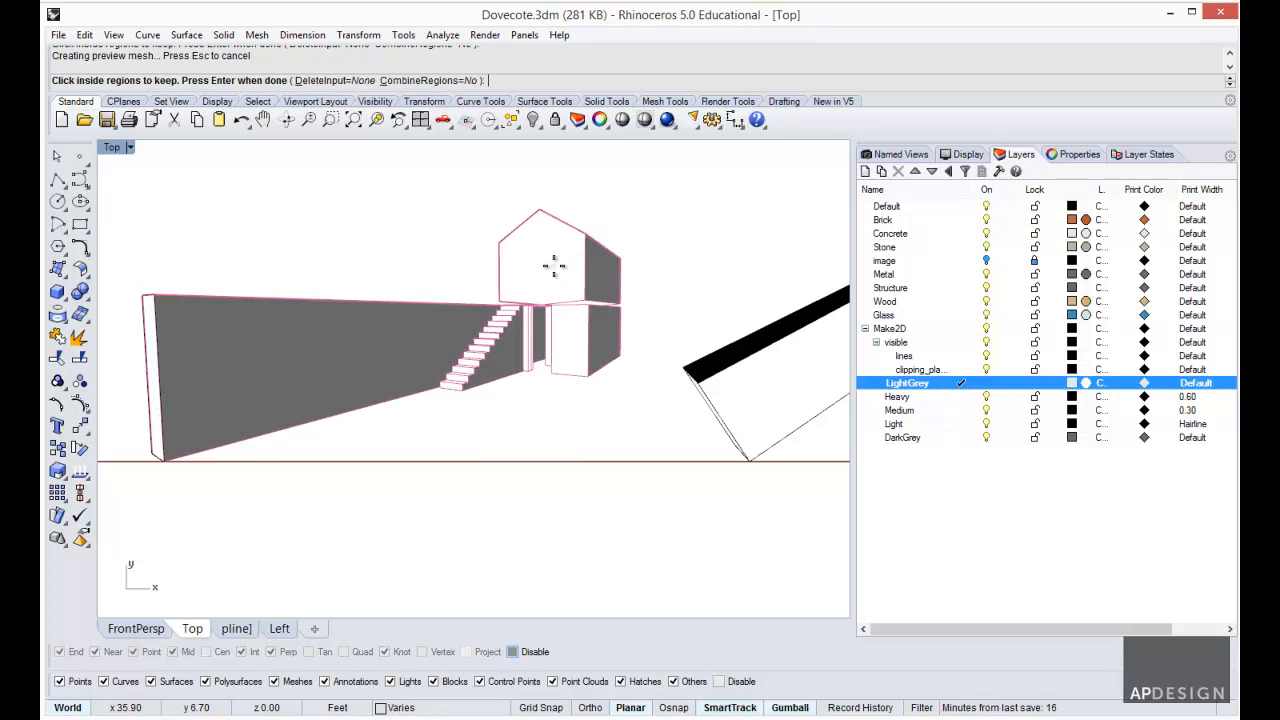
pyautogui.scroll(3, 545, 348)
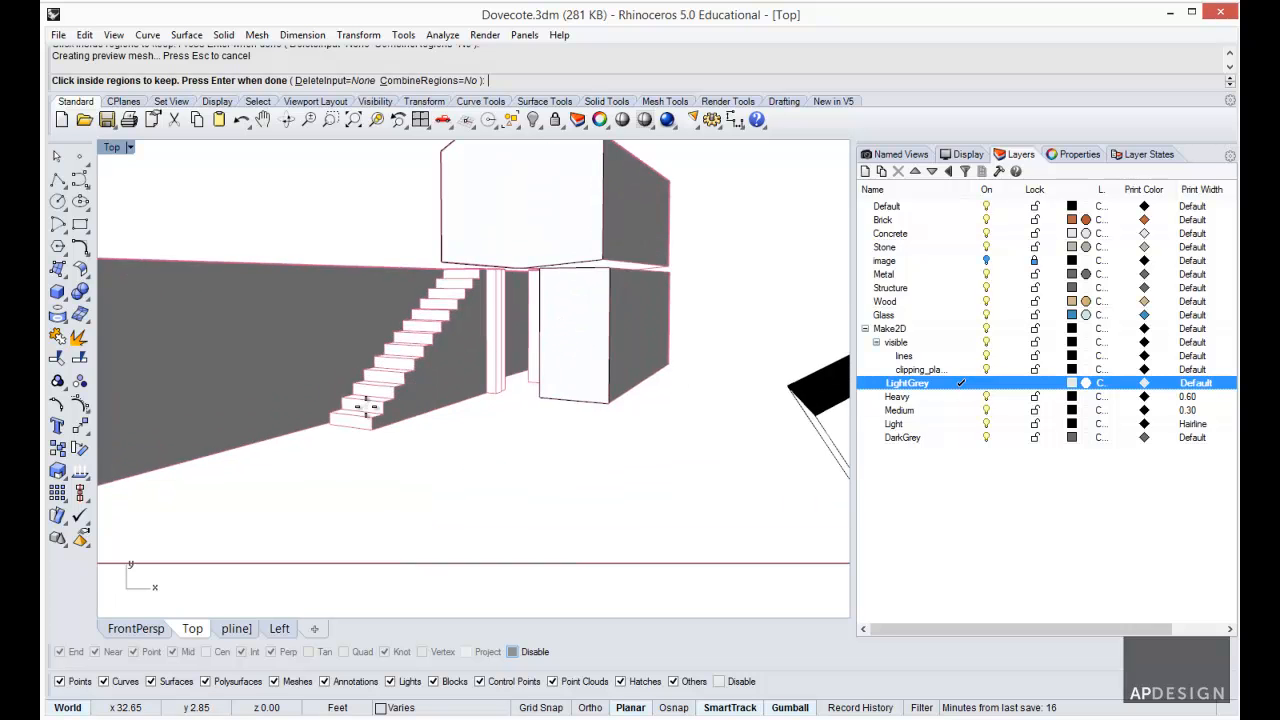
pyautogui.scroll(2, 366, 406)
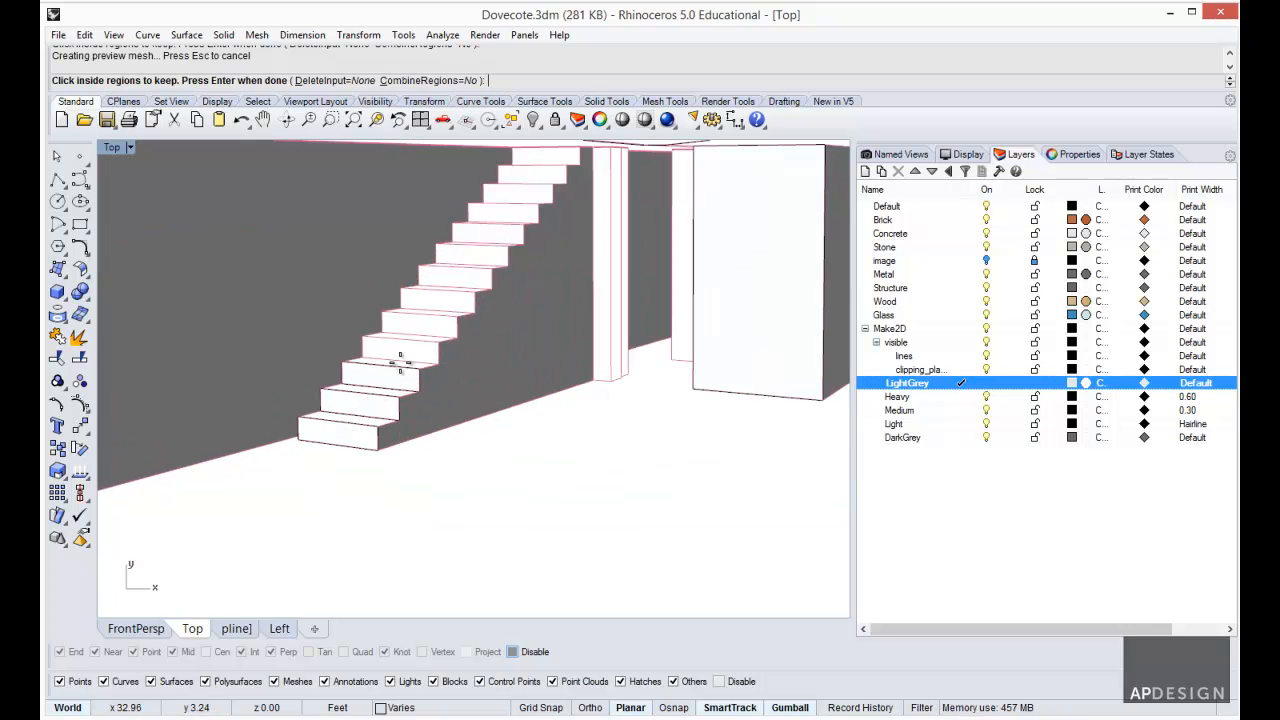
pyautogui.click(420, 338)
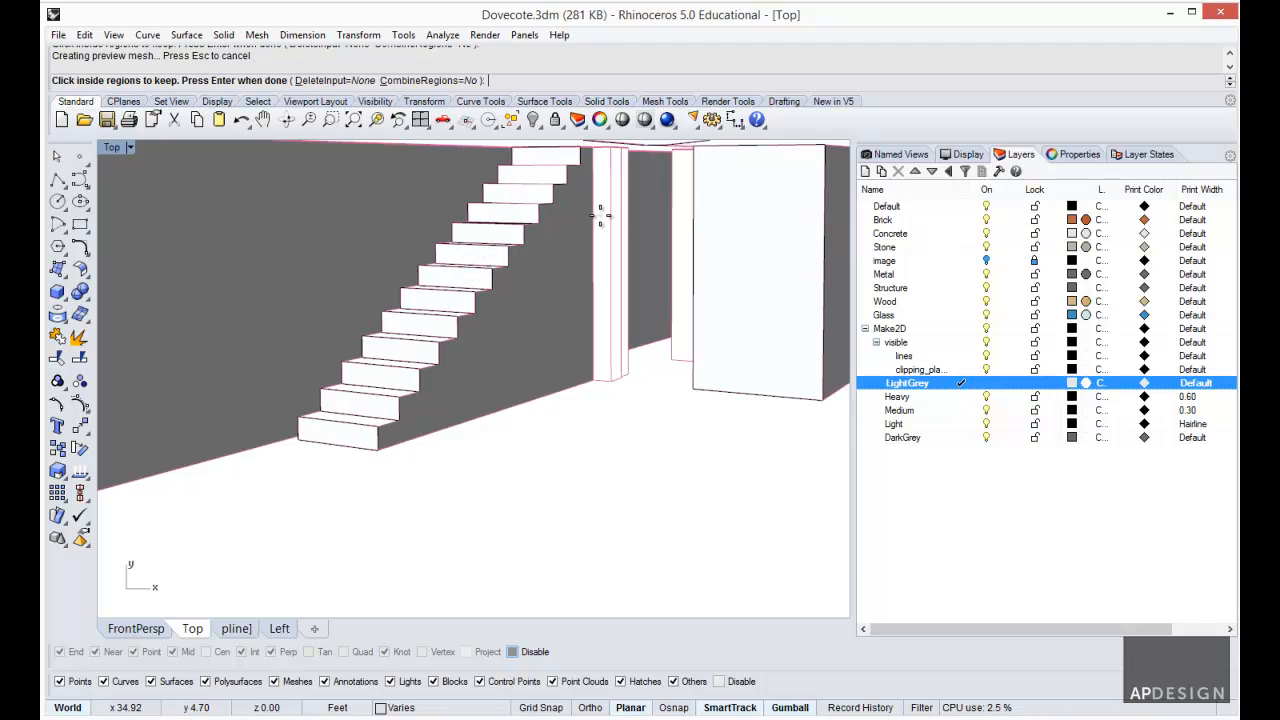
pyautogui.scroll(-3, 612, 235)
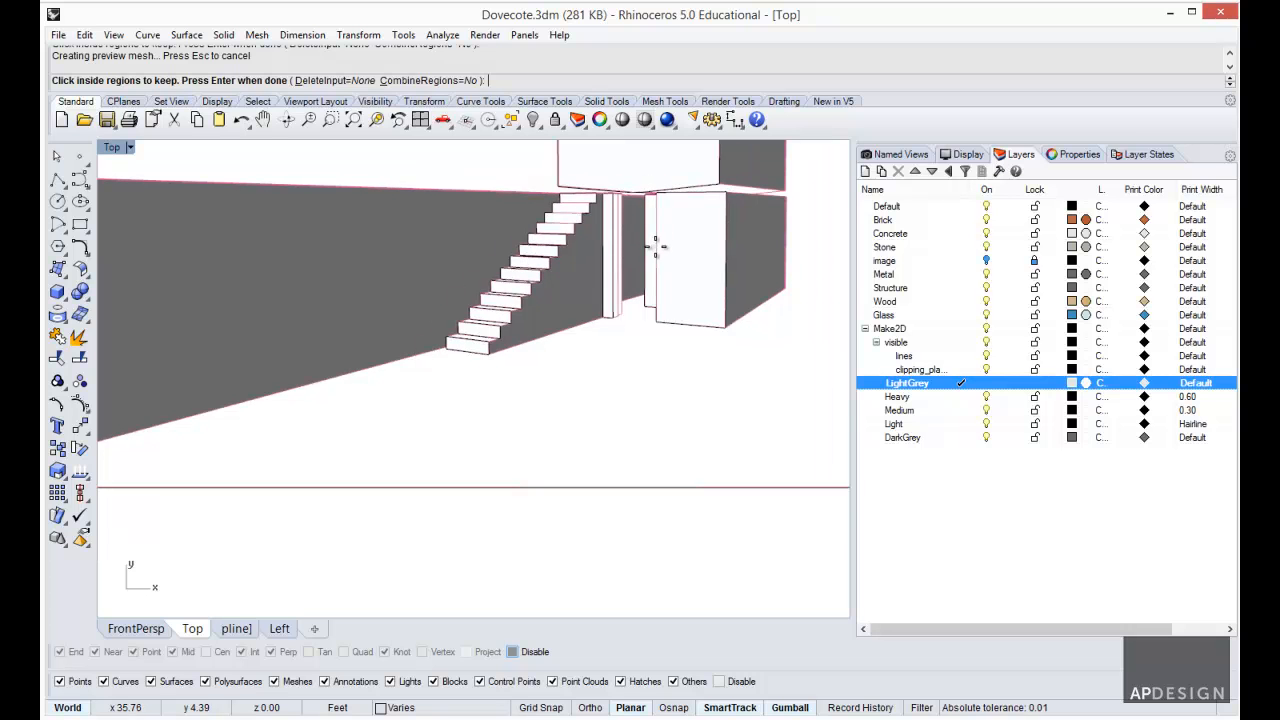
pyautogui.scroll(-2, 658, 252)
pyautogui.scroll(-3, 669, 276)
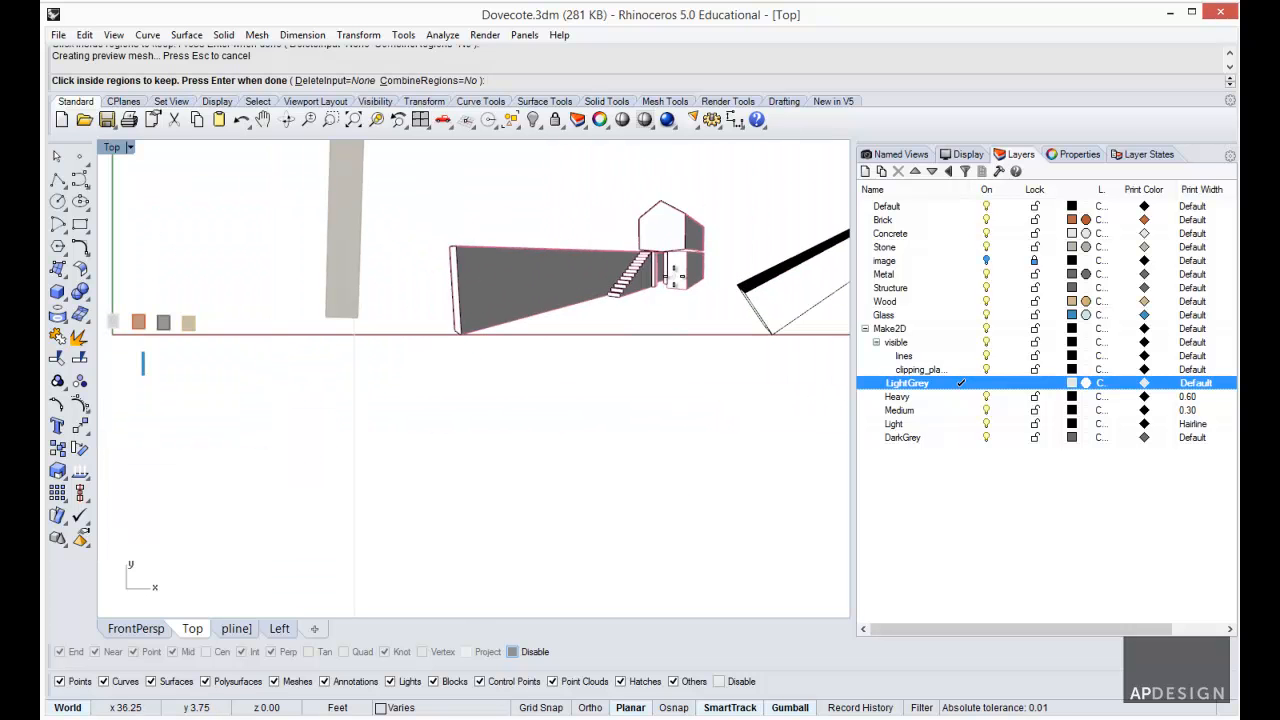
pyautogui.press('Return')
# - Hatch the kept front-facing outlines with the Solid pattern on the LightGrey layer
pyautogui.write('Hatch')
pyautogui.press('Return')
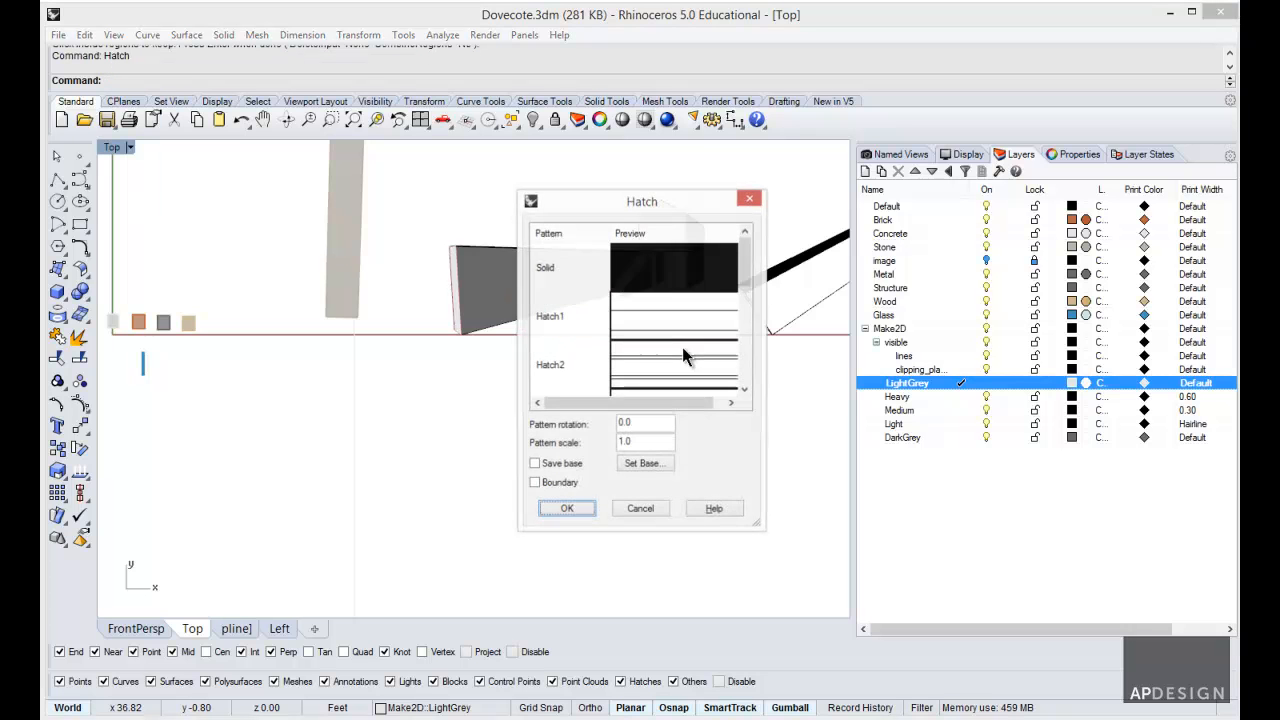
pyautogui.click(566, 510)
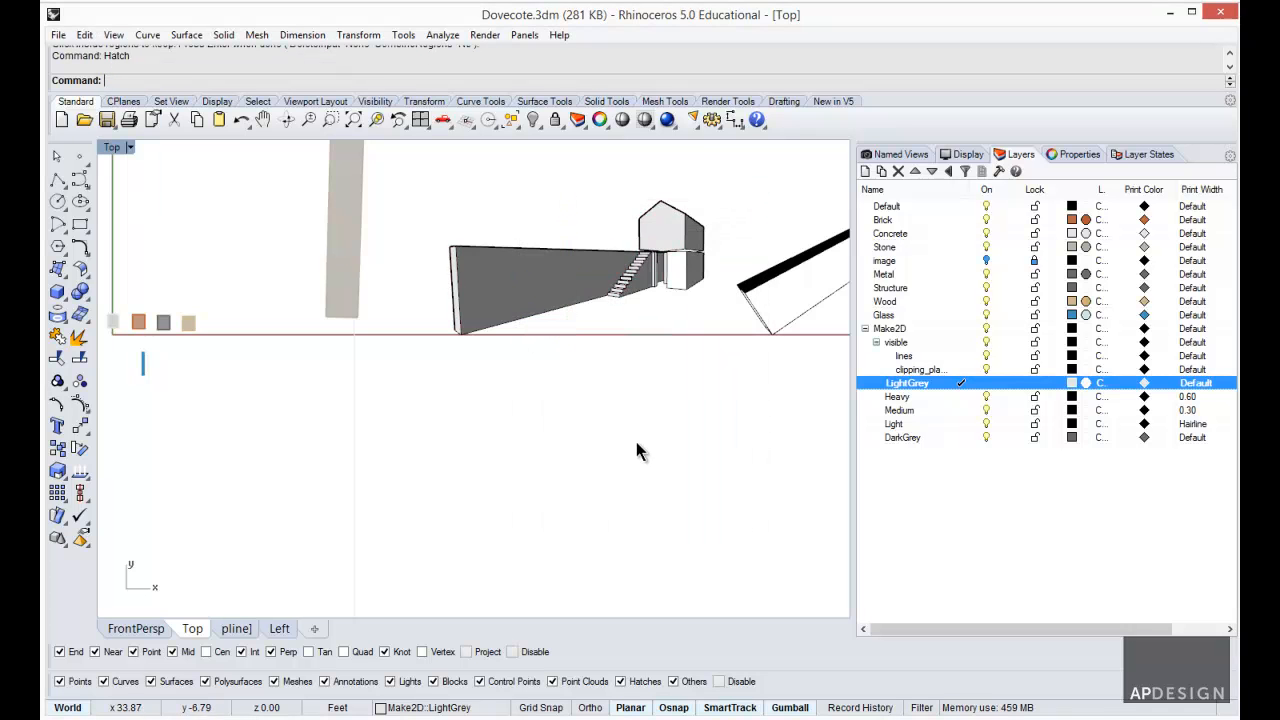
# - Extract the base volume's front face as a closed outline with CurveBoolean
pyautogui.scroll(5, 684, 317)
pyautogui.moveTo(685, 294); pyautogui.dragTo(683, 419, button='right')
pyautogui.scroll(4, 685, 395)
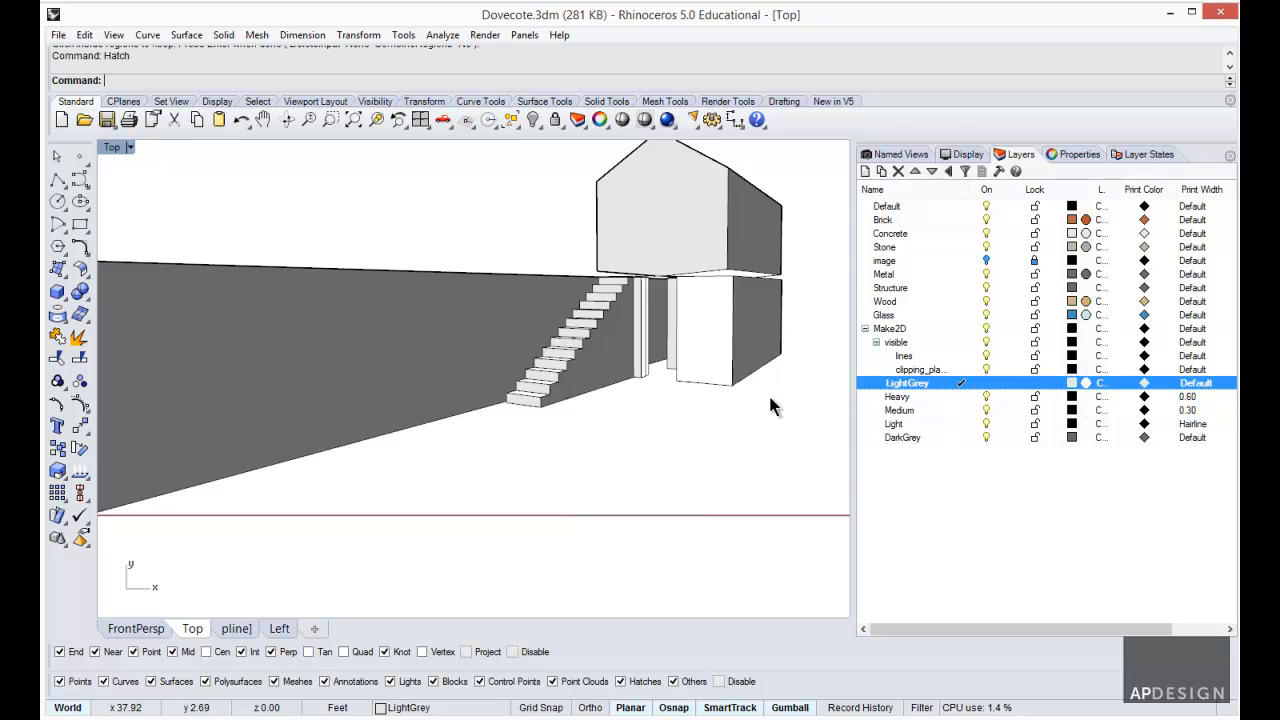
pyautogui.scroll(-2, 768, 392)
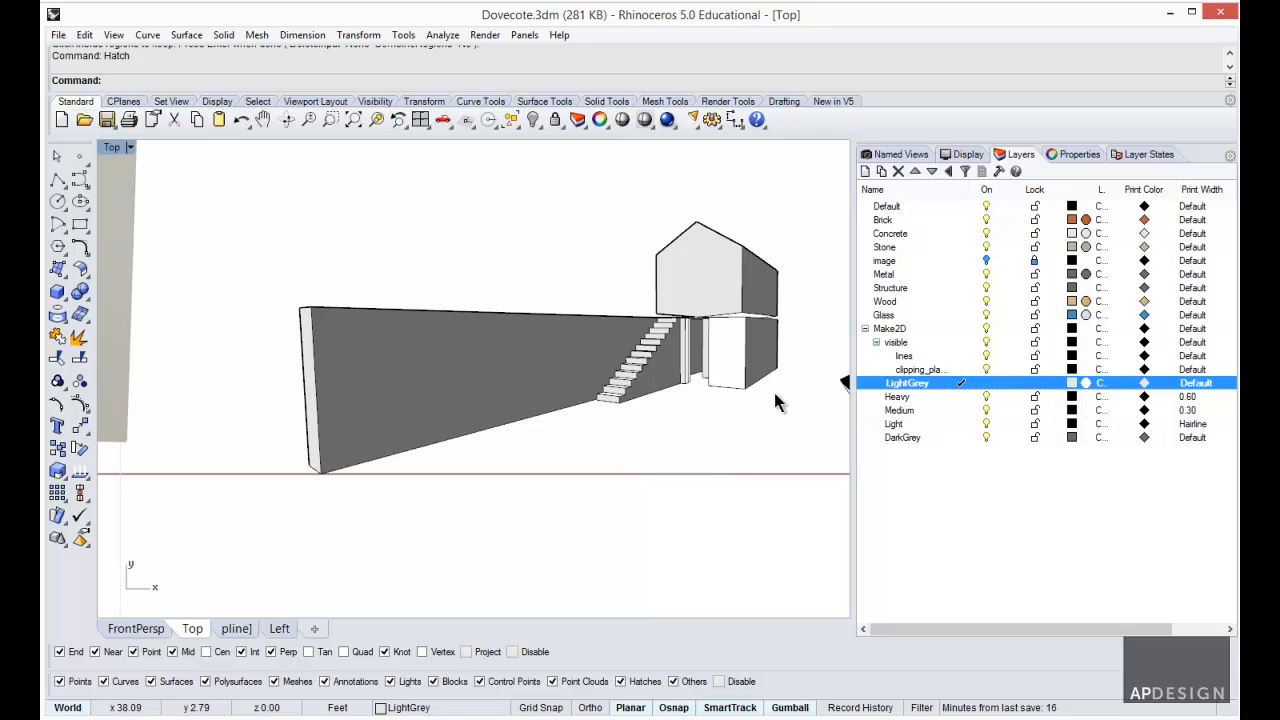
pyautogui.write('urveBoolean')
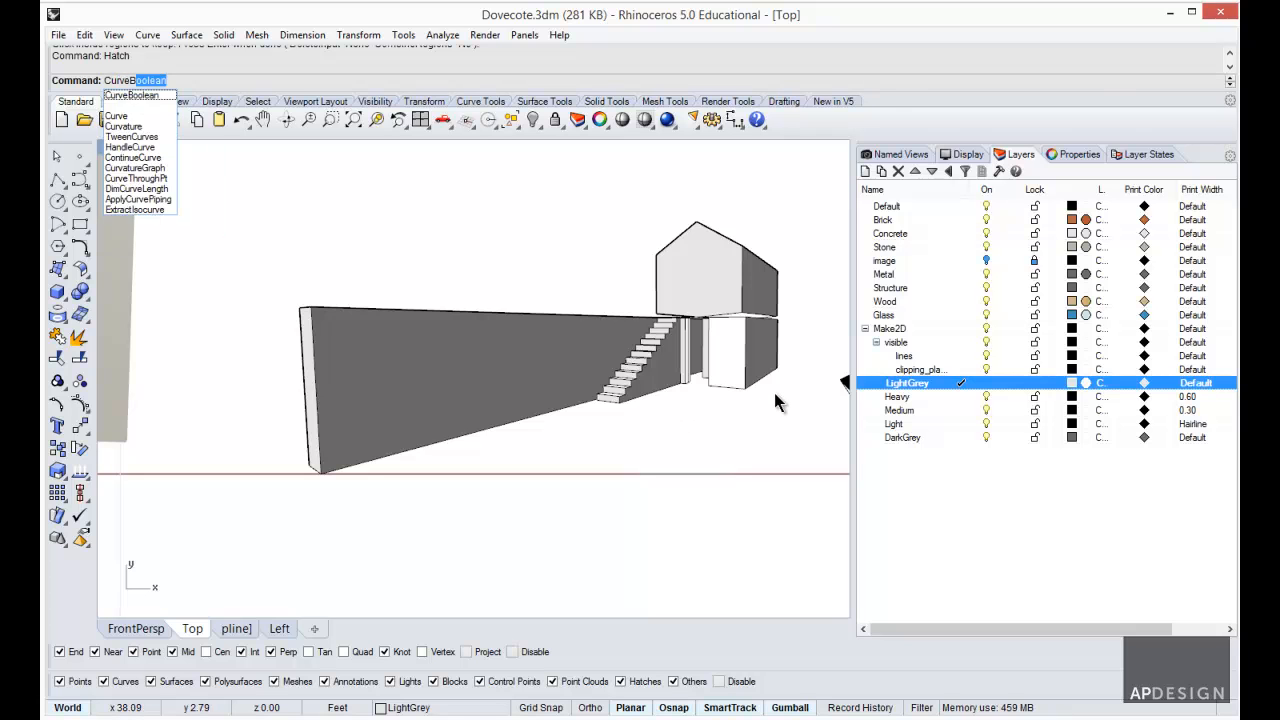
pyautogui.press('Return')
pyautogui.moveTo(679, 300); pyautogui.dragTo(680, 299)
pyautogui.press('Return')
pyautogui.click(731, 356)
pyautogui.press('Return')
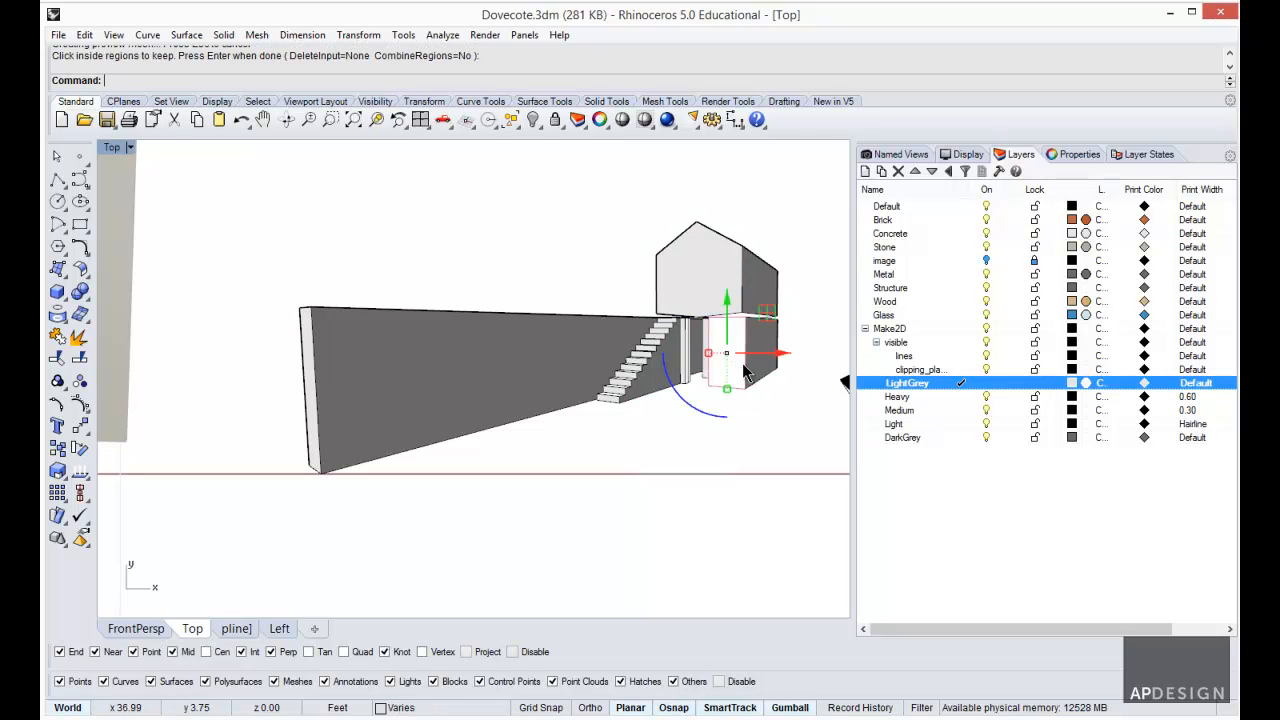
# - Hatch the base volume's front face with the Solid pattern on the LightGrey layer
pyautogui.write('Hatch')
pyautogui.press('Return')
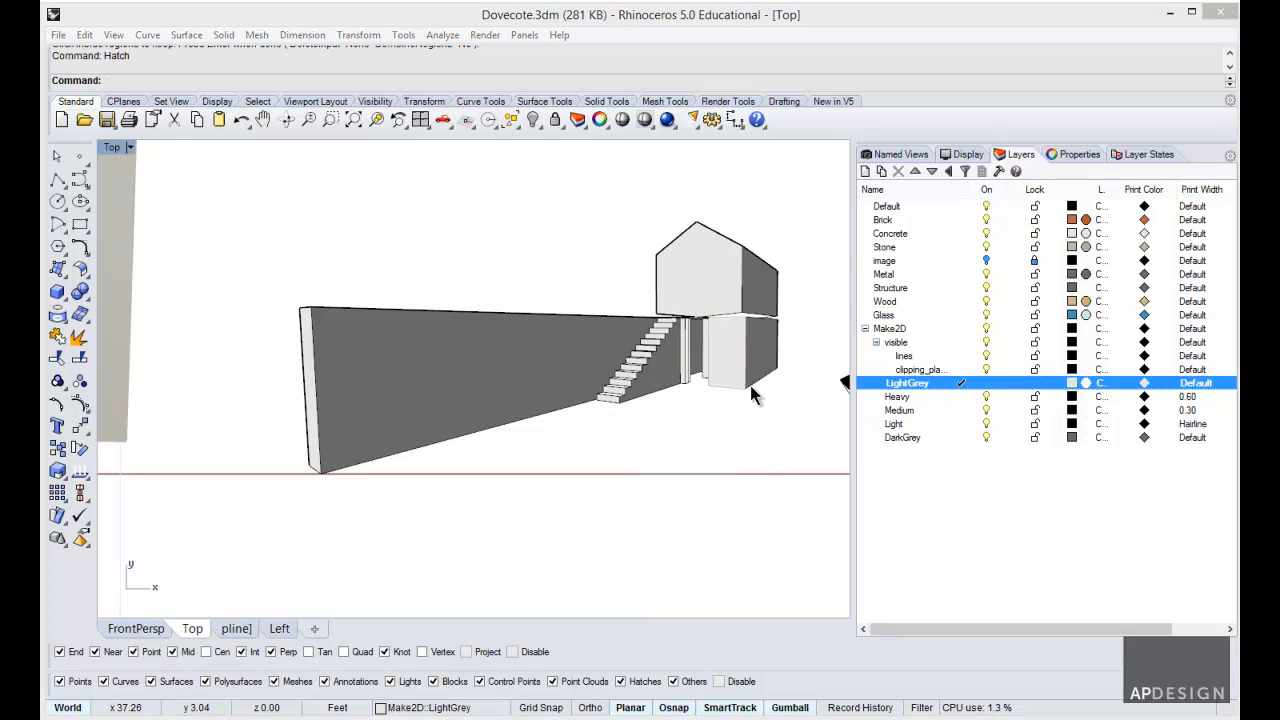
pyautogui.click(586, 511)
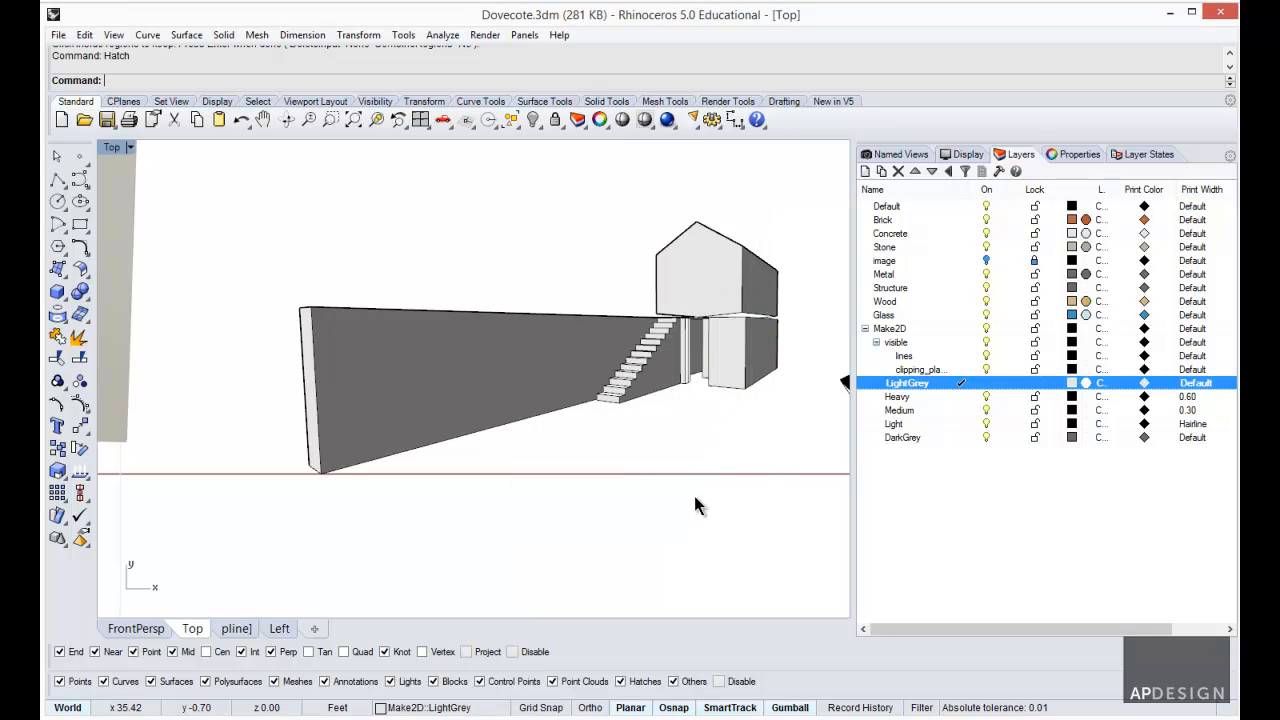
pyautogui.scroll(-4, 747, 433)
pyautogui.scroll(7, 772, 397)
pyautogui.scroll(-5, 777, 392)
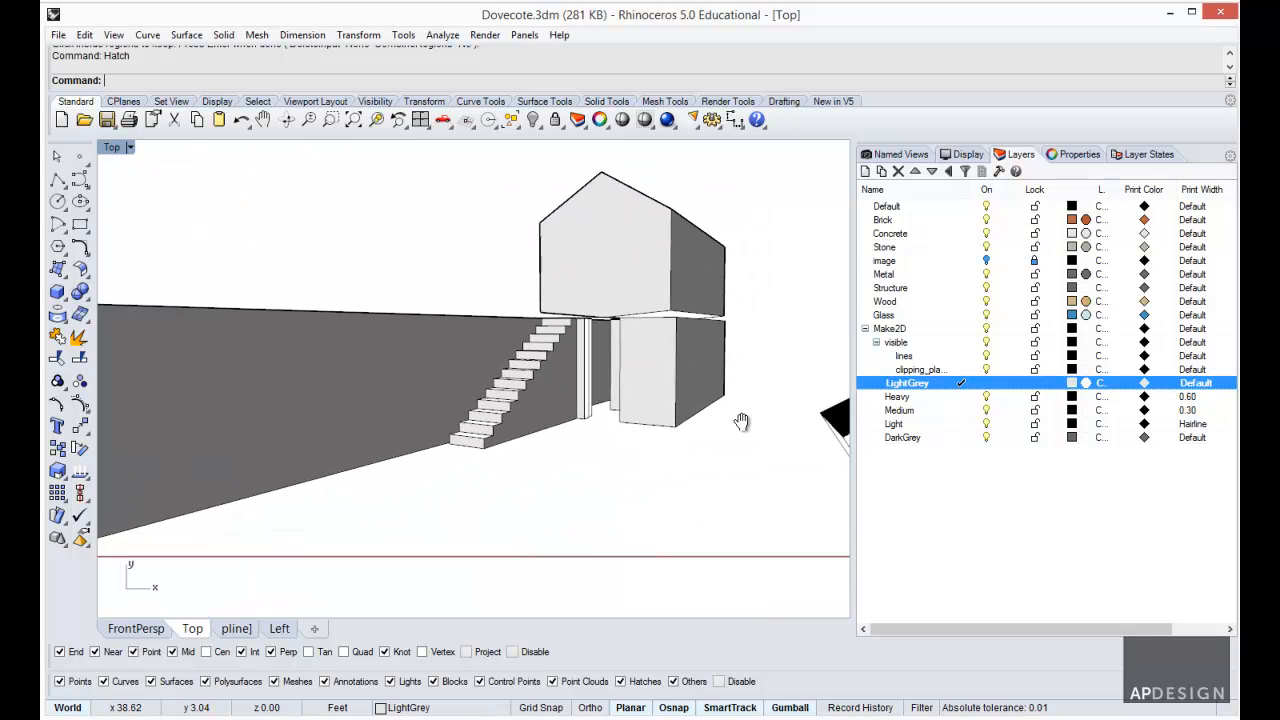
pyautogui.moveTo(762, 397); pyautogui.dragTo(444, 371, button='right')
pyautogui.scroll(-2, 440, 380)
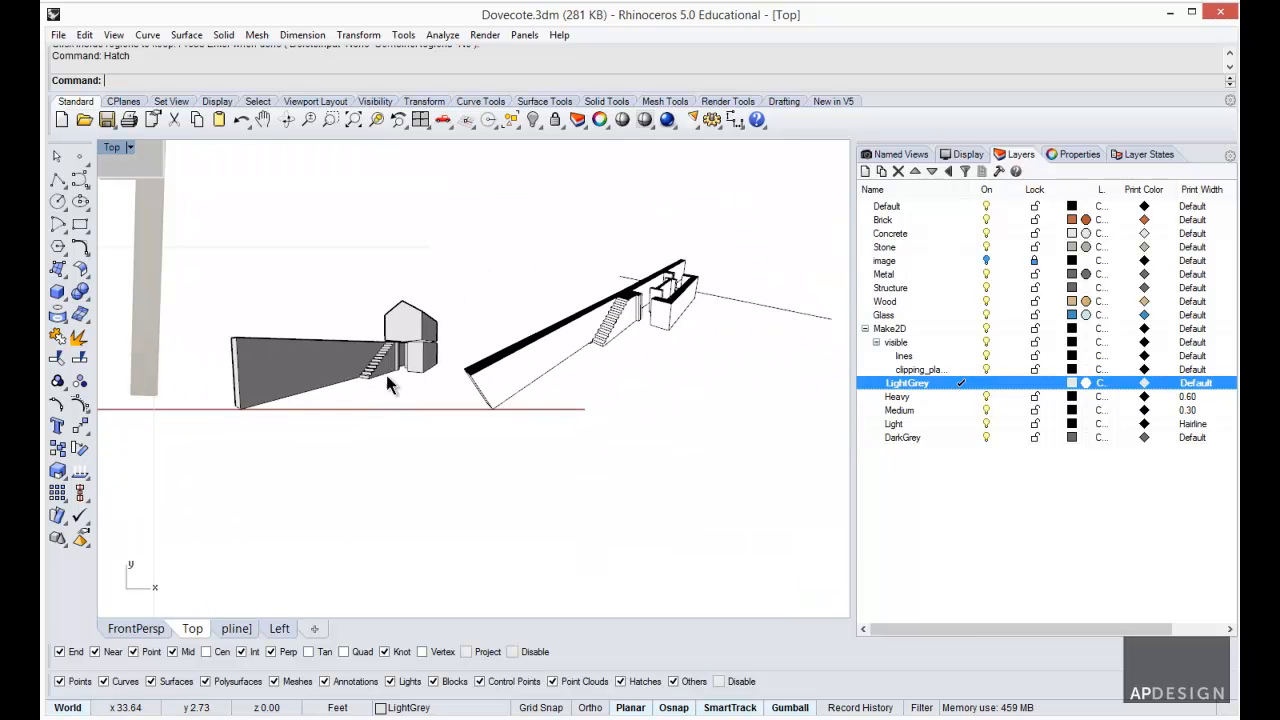